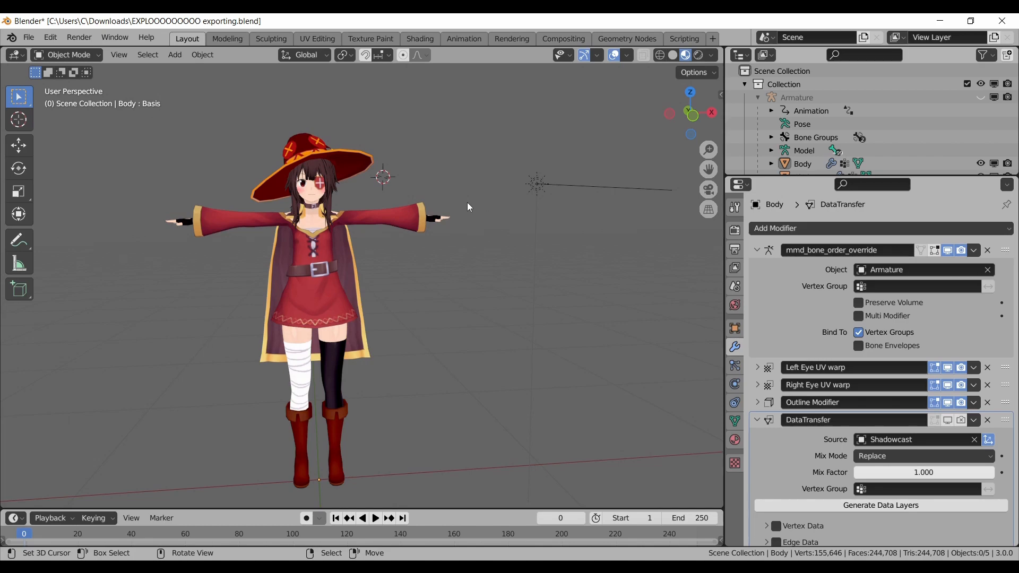
Step: Prep the character for export with the Very simplified option and glance over its materials in the Shading workspace
key("n")
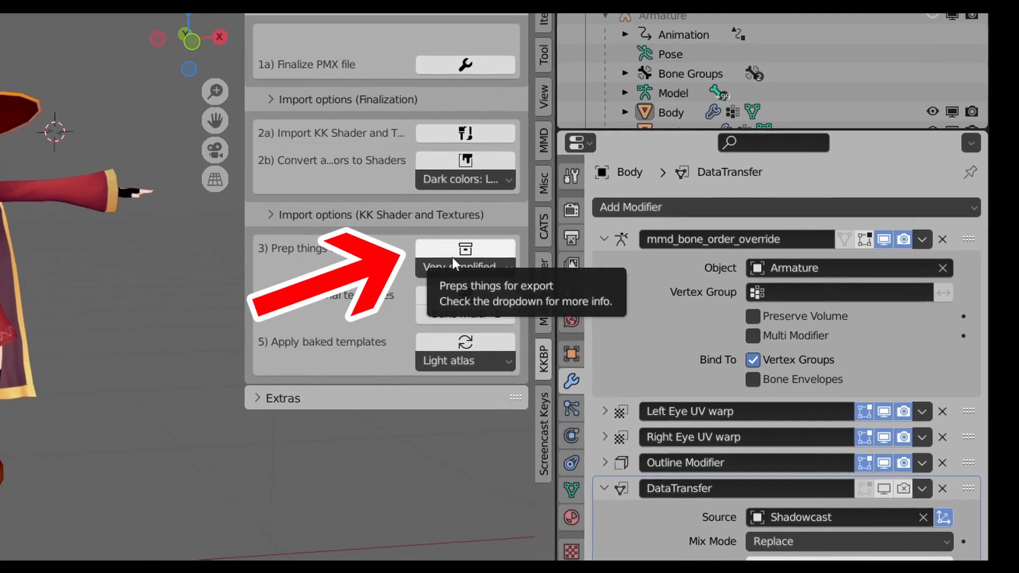
left_click(466, 266)
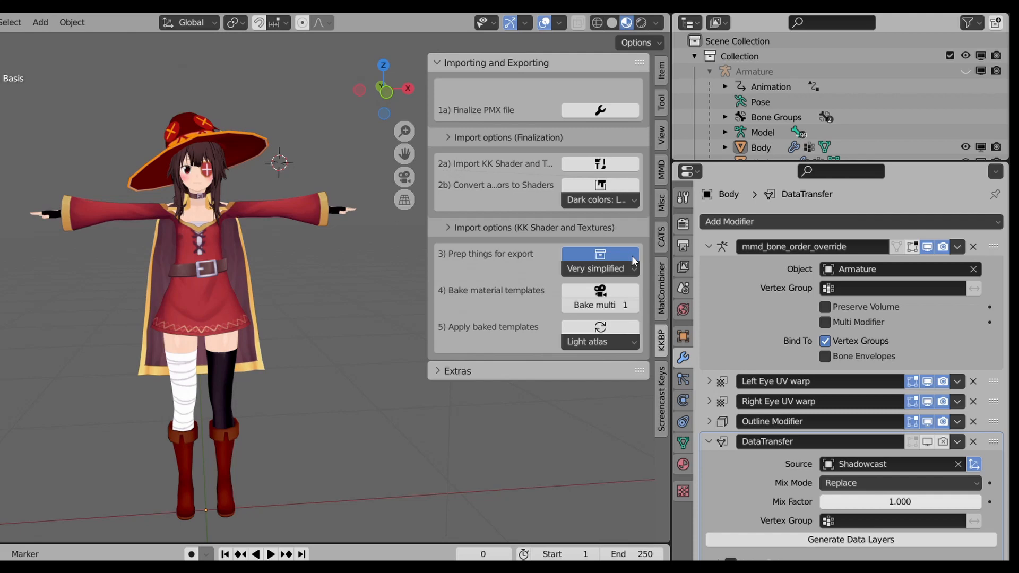
left_click(633, 258)
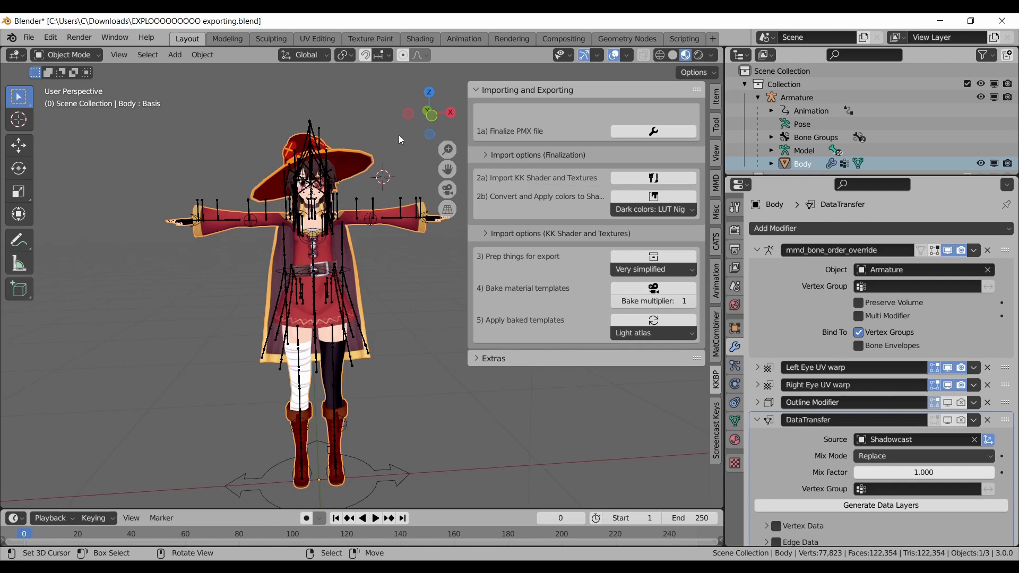
left_click(422, 40)
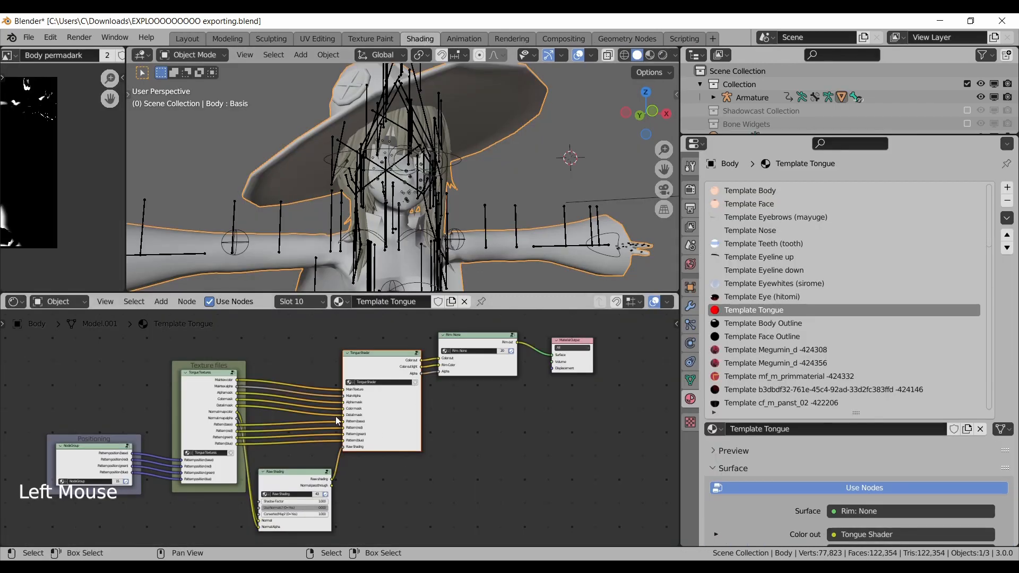
left_click(185, 38)
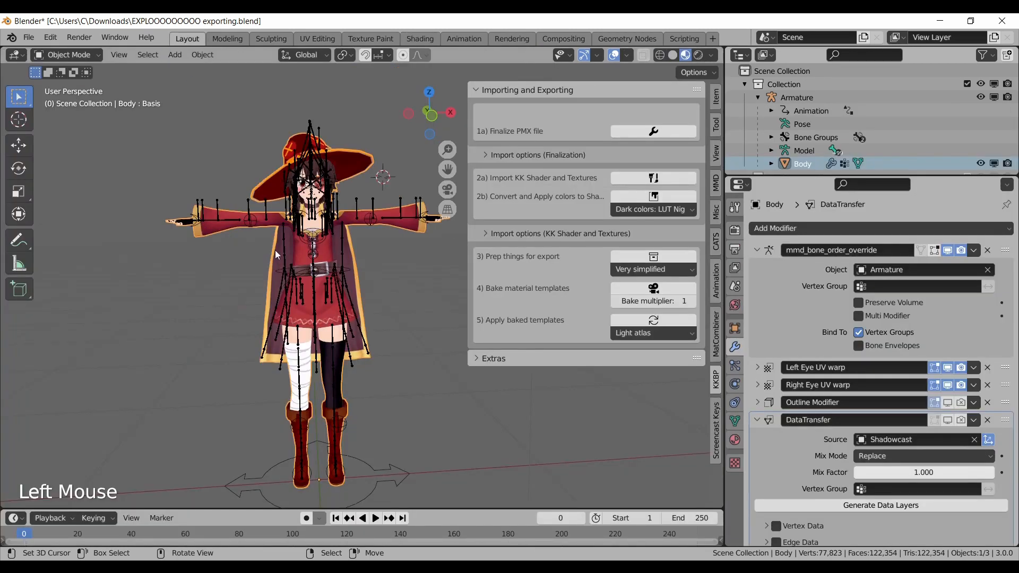
Step: Bake the material templates at multiplier 1 into a new folder named "baked materials" inside Downloads, and view the baked images
left_click(688, 292)
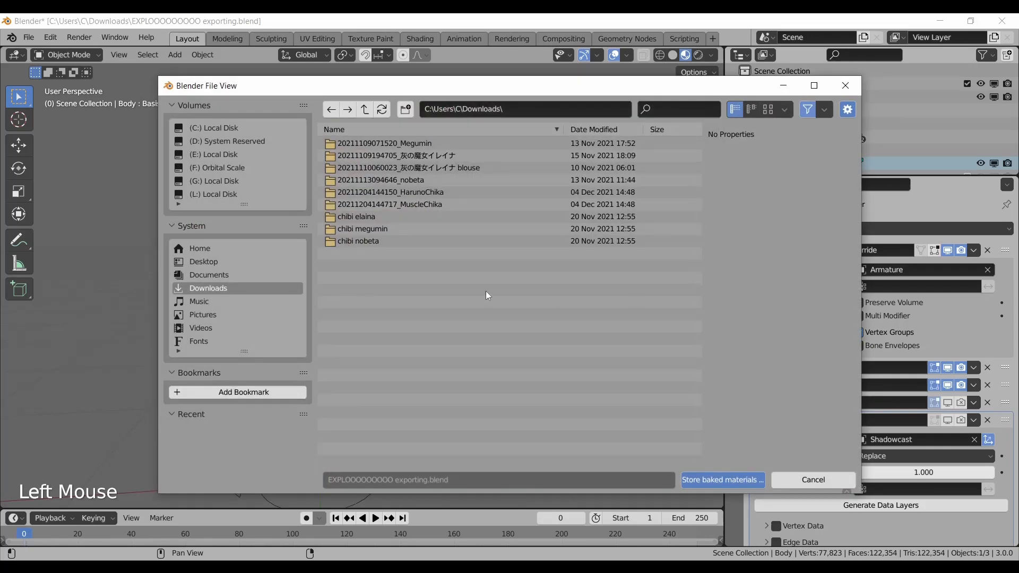
left_click(406, 110)
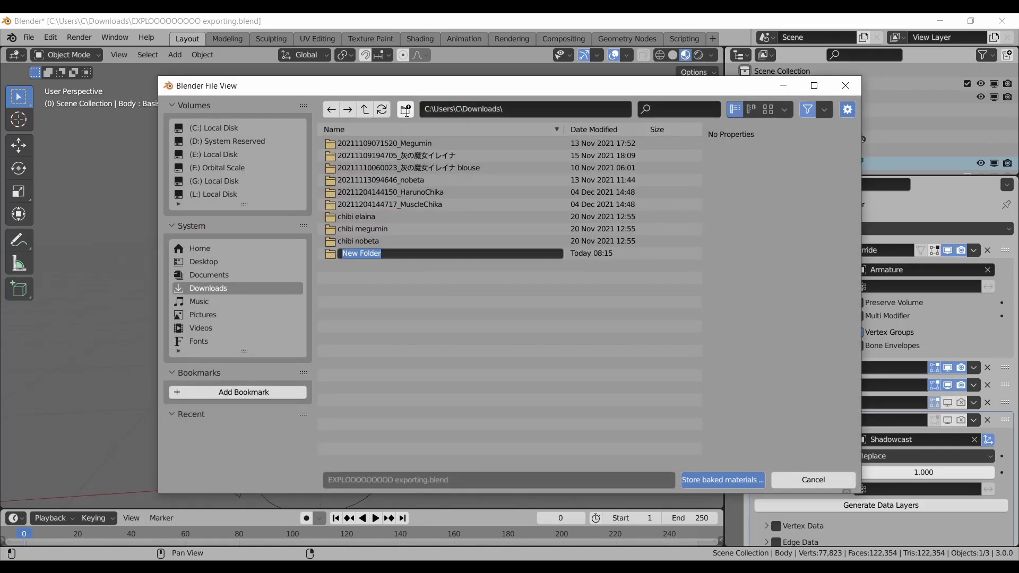
type("baked matie")
key("BackSpace")
key("BackSpace")
type("erials")
key("Return")
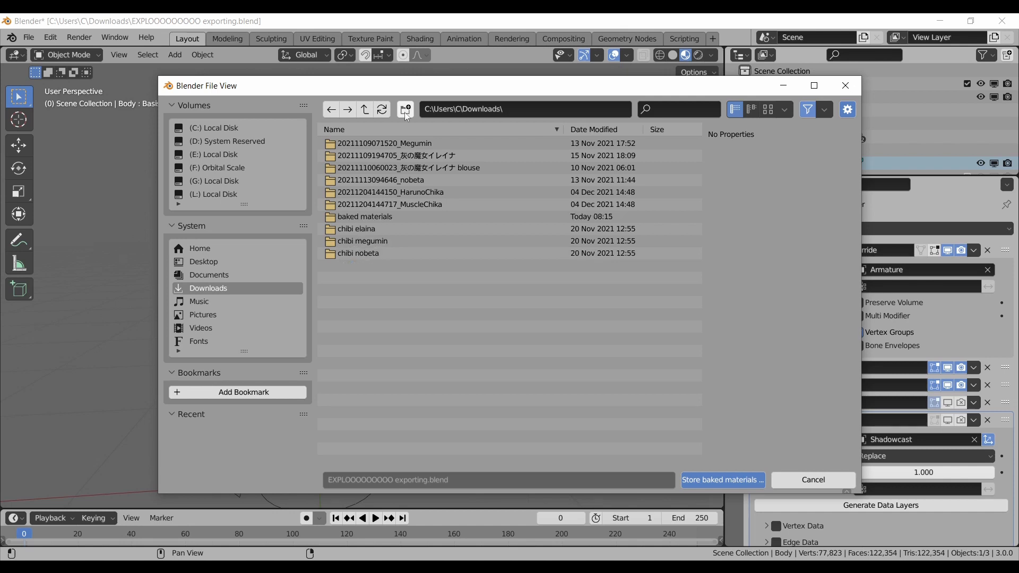
double_click(355, 217)
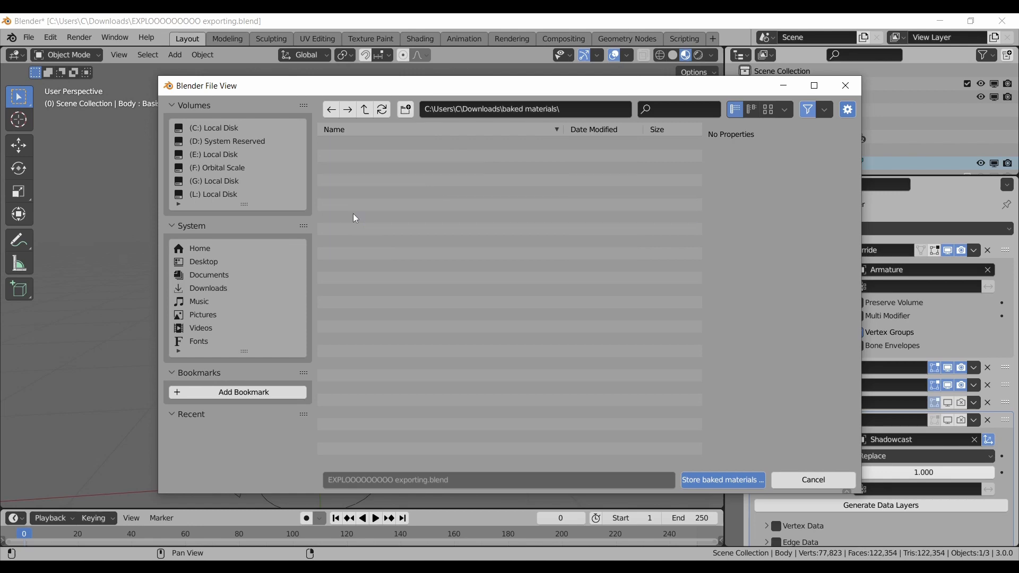
left_click(733, 479)
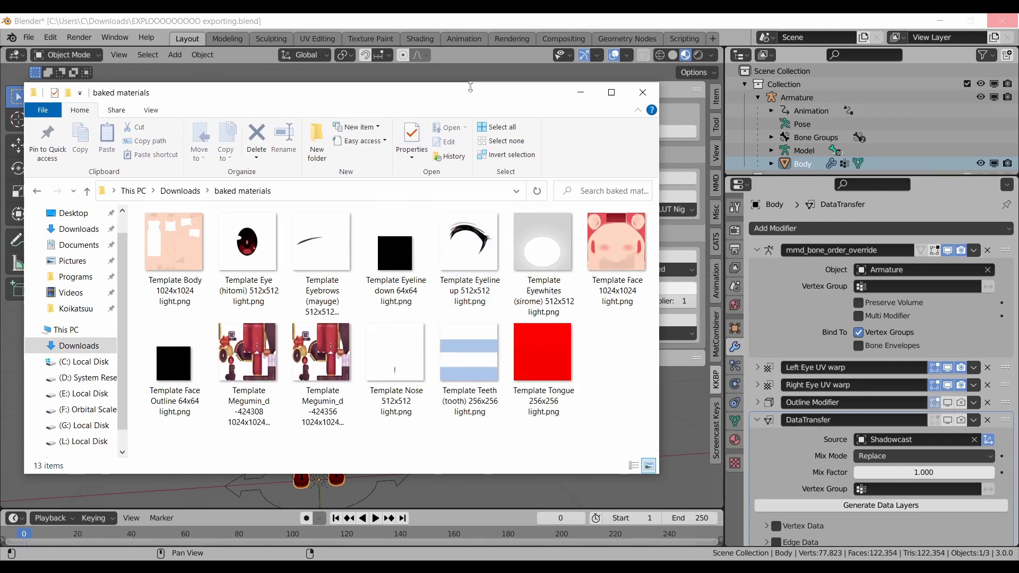
left_click_drag(464, 94, 491, 81)
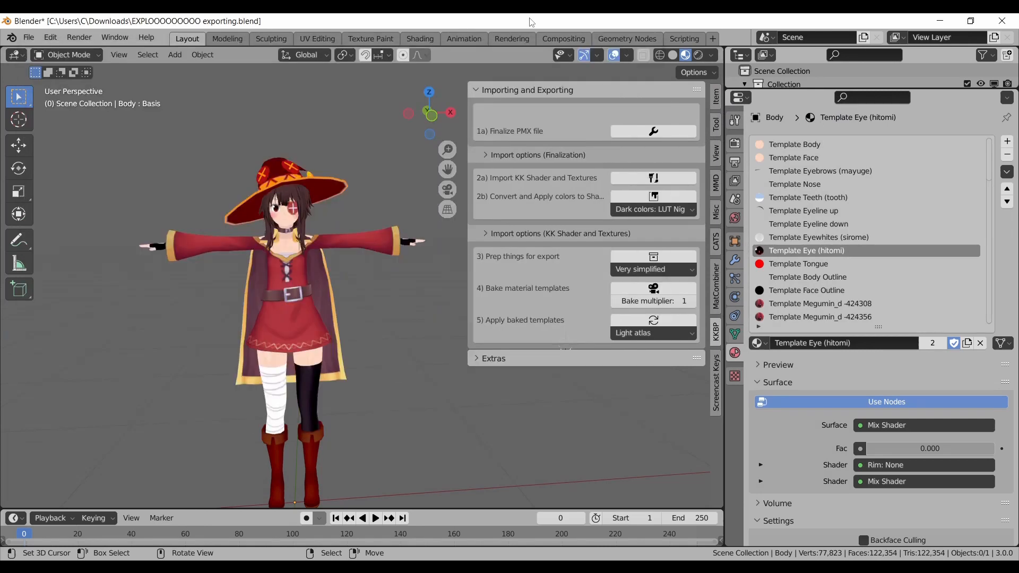
Step: Try to apply the baked Light atlas templates from the baked materials folder without selecting an object
left_click(532, 23)
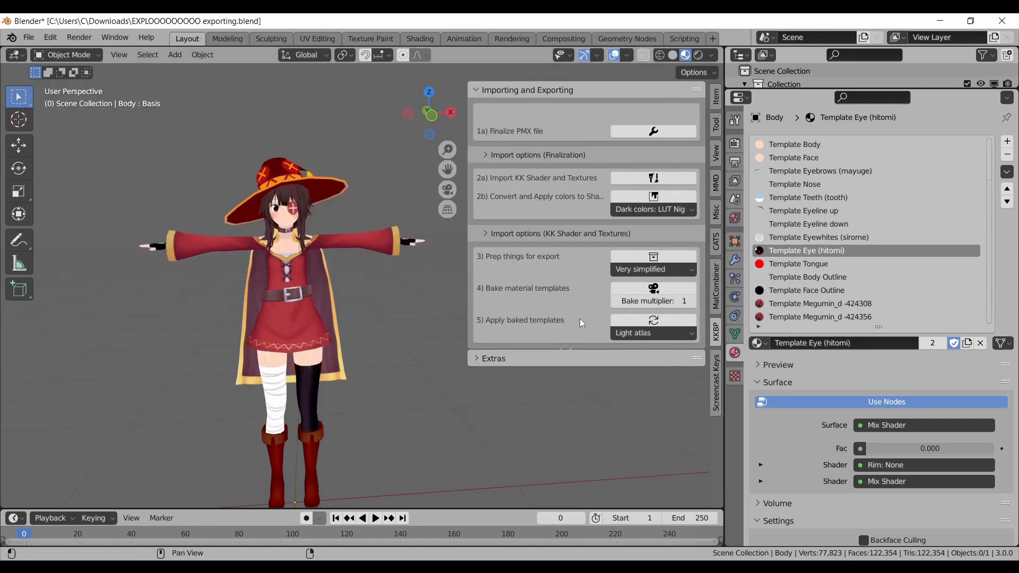
left_click(635, 318)
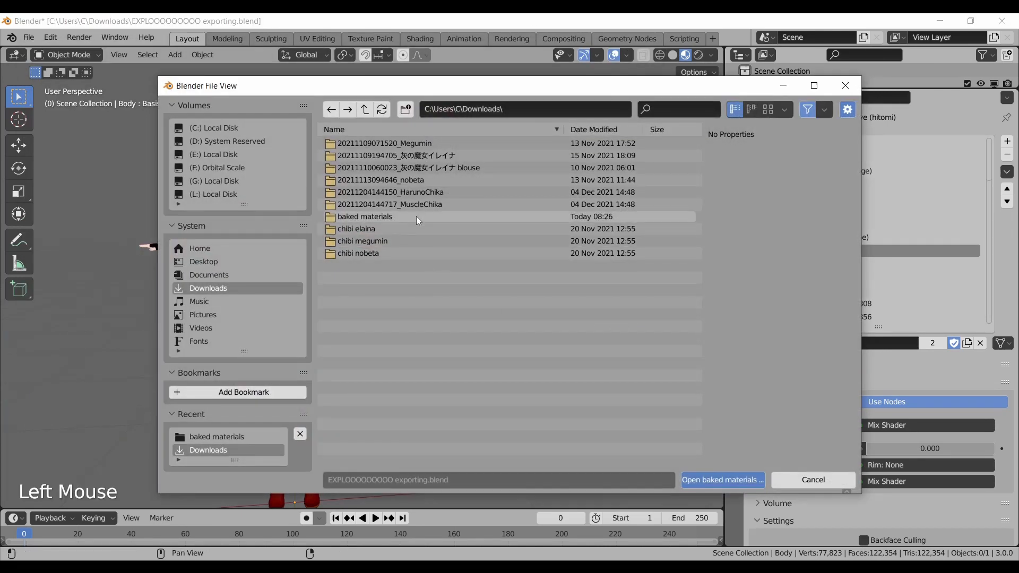
double_click(418, 218)
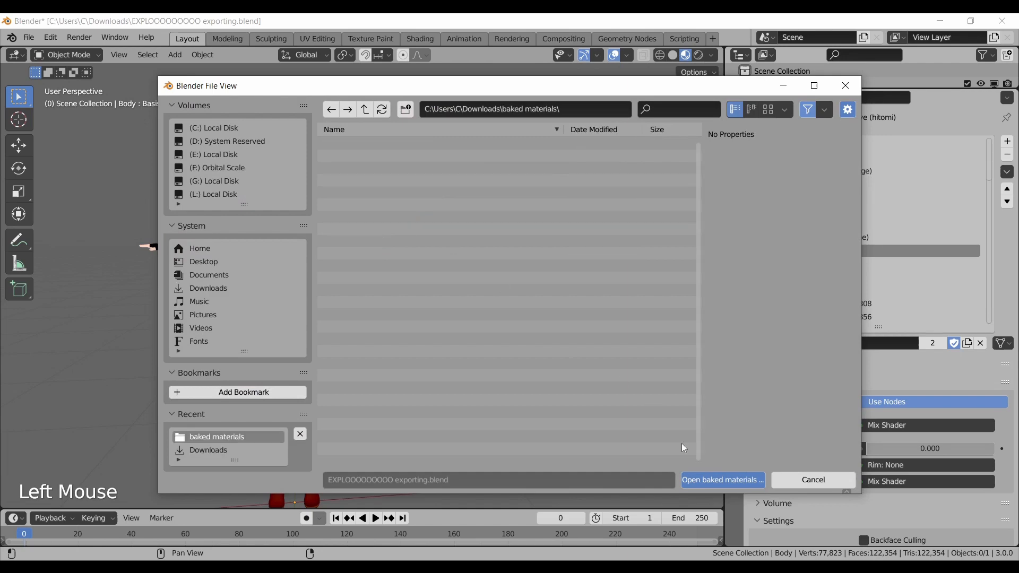
left_click(696, 483)
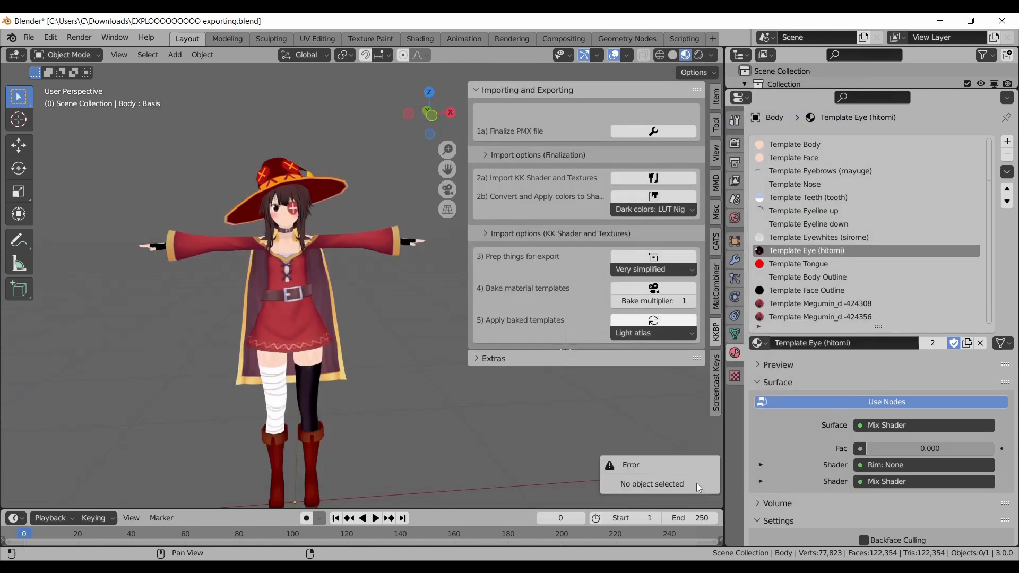
Step: Select the character's body and apply the baked Light atlas templates from the baked materials folder
right_click(397, 240)
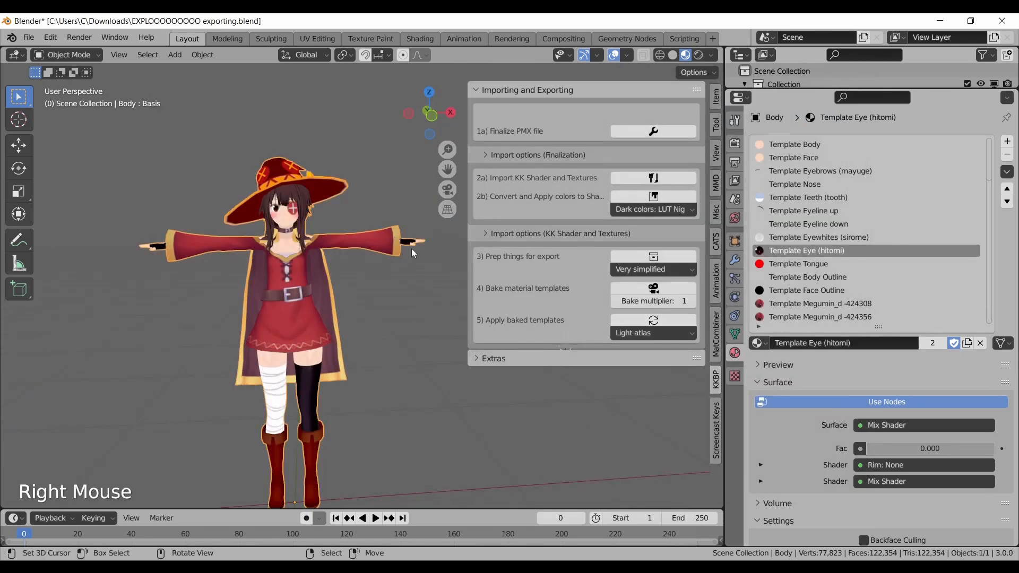
left_click(632, 319)
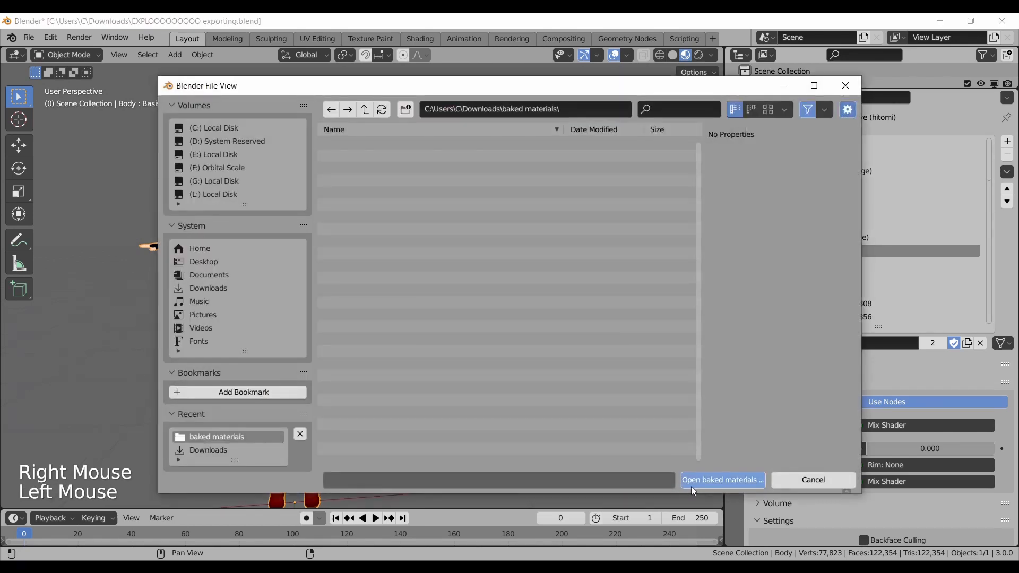
left_click(691, 486)
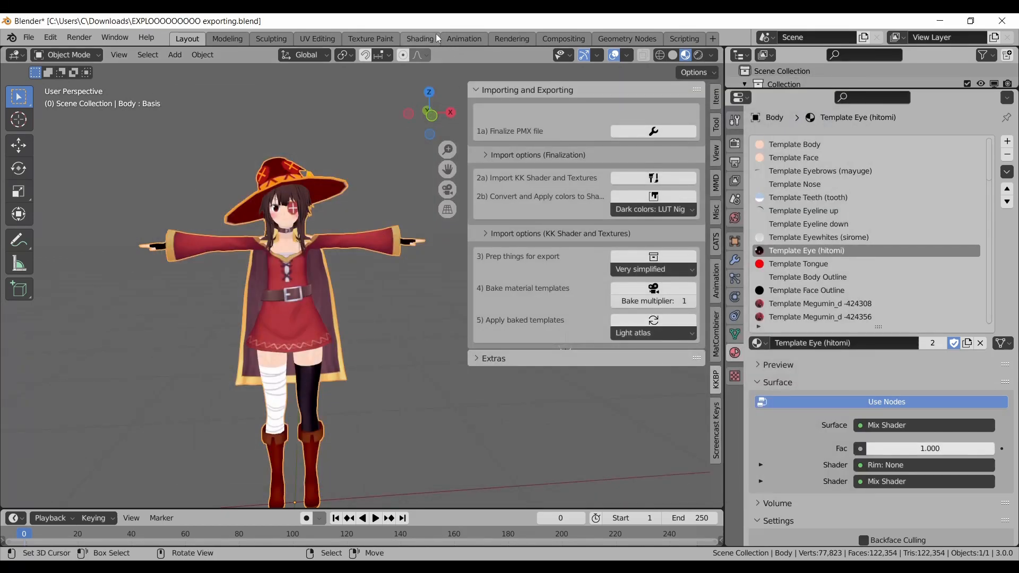
Step: Examine the Template Eye (hitomi) node tree in the Shading workspace, focusing on the Mix Shader feeding the Material Output
left_click(419, 39)
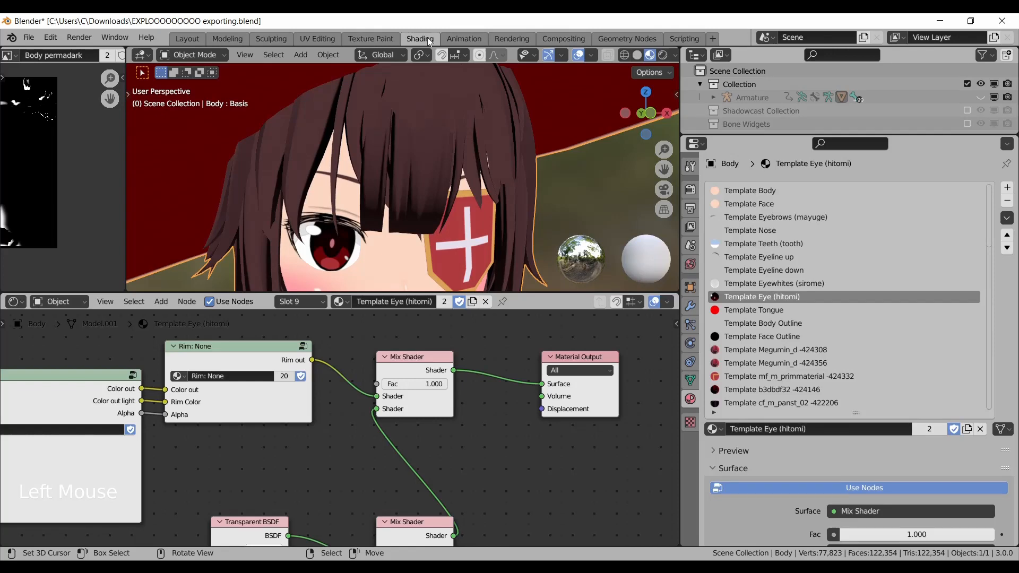
scroll(482, 342, "down", 5)
middle_click_drag(424, 440, 479, 407)
scroll(471, 419, "down", 2)
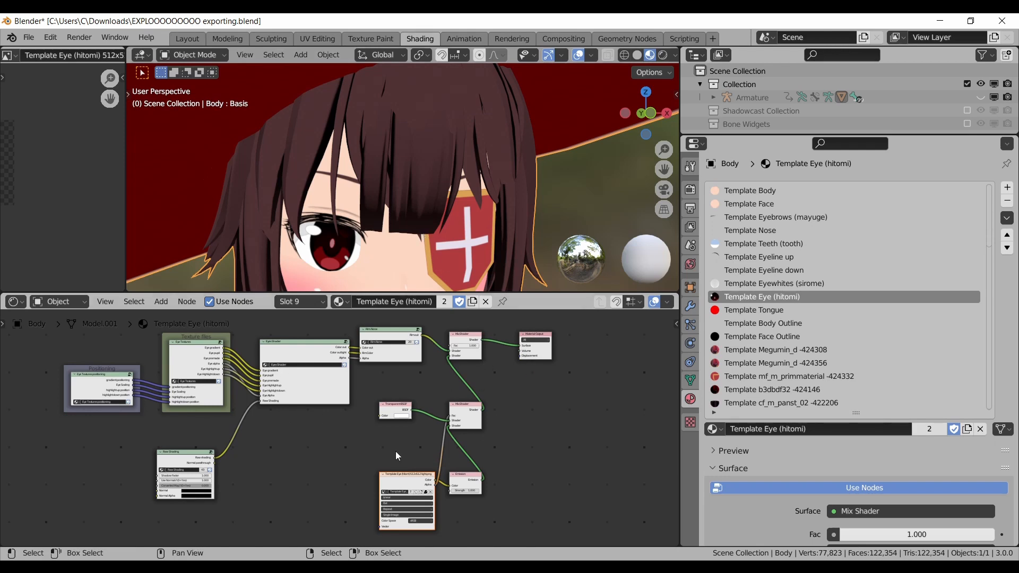
middle_click_drag(486, 364, 441, 407)
scroll(441, 407, "up", 3)
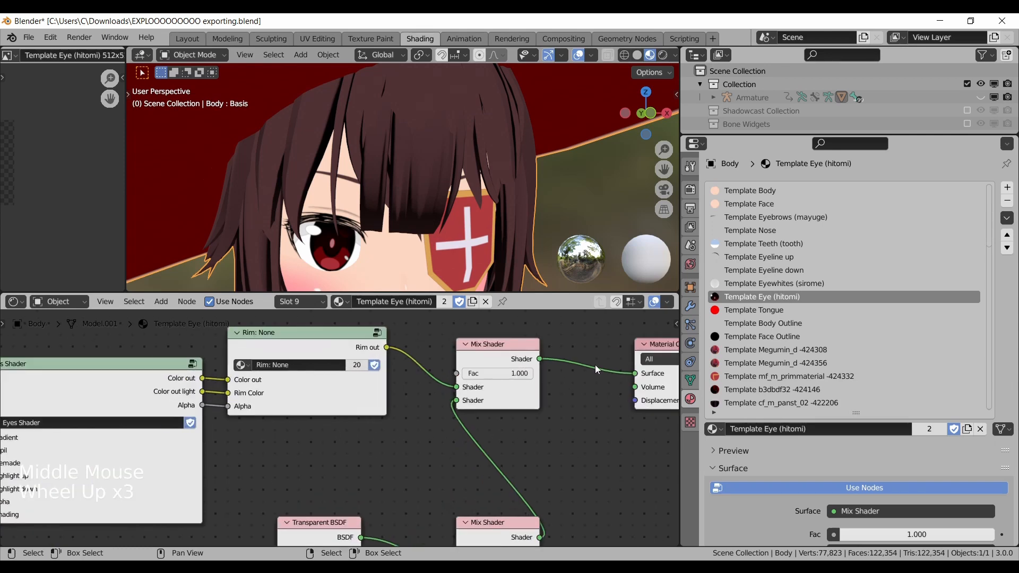
middle_click_drag(581, 369, 464, 380)
scroll(417, 427, "up", 3)
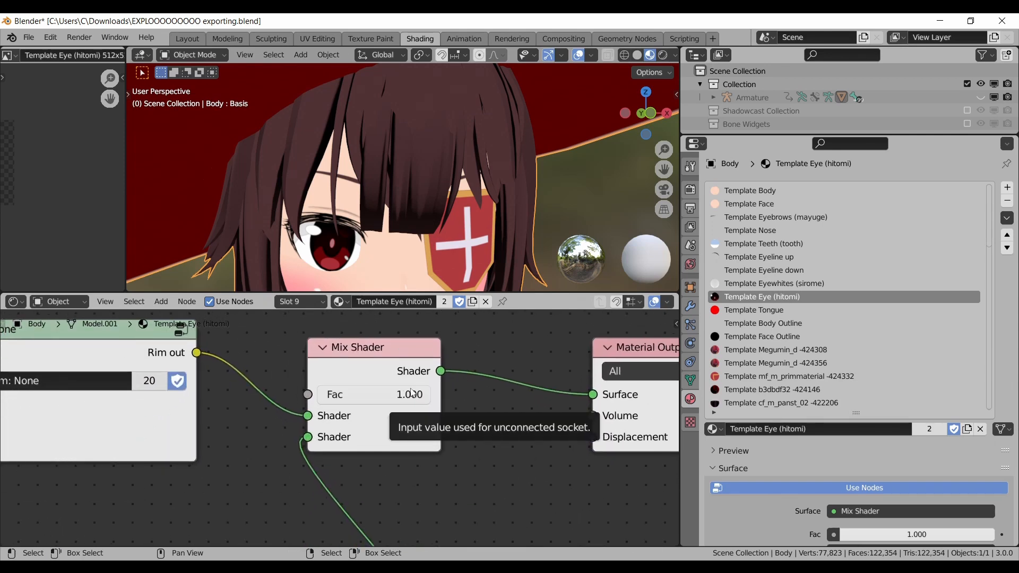
Step: Move the Material Output node closer to the eye material's final Mix Shader and set that Mix Shader's Fac to 0
left_click_drag(625, 355, 555, 349)
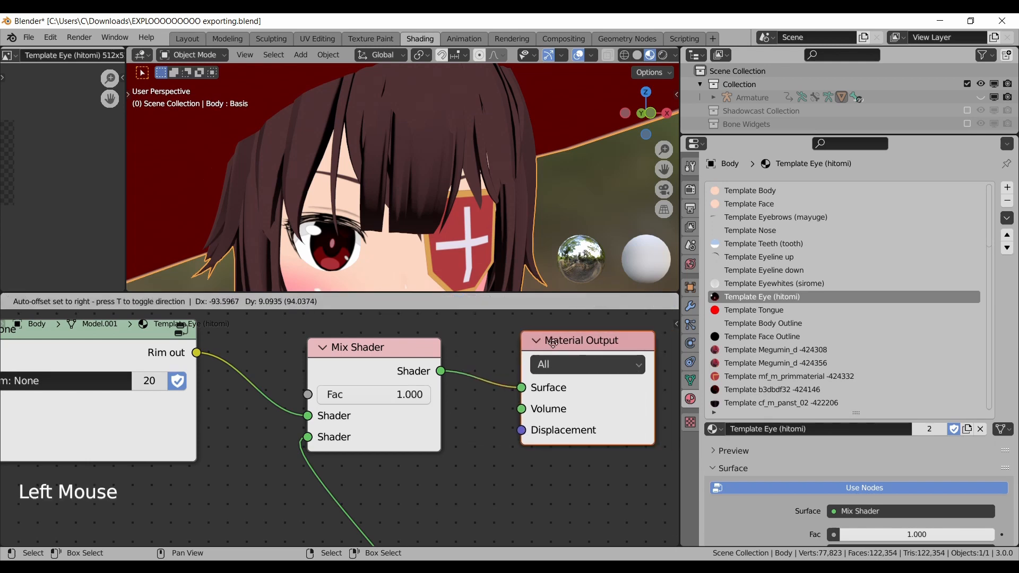
left_click_drag(378, 399, 318, 399)
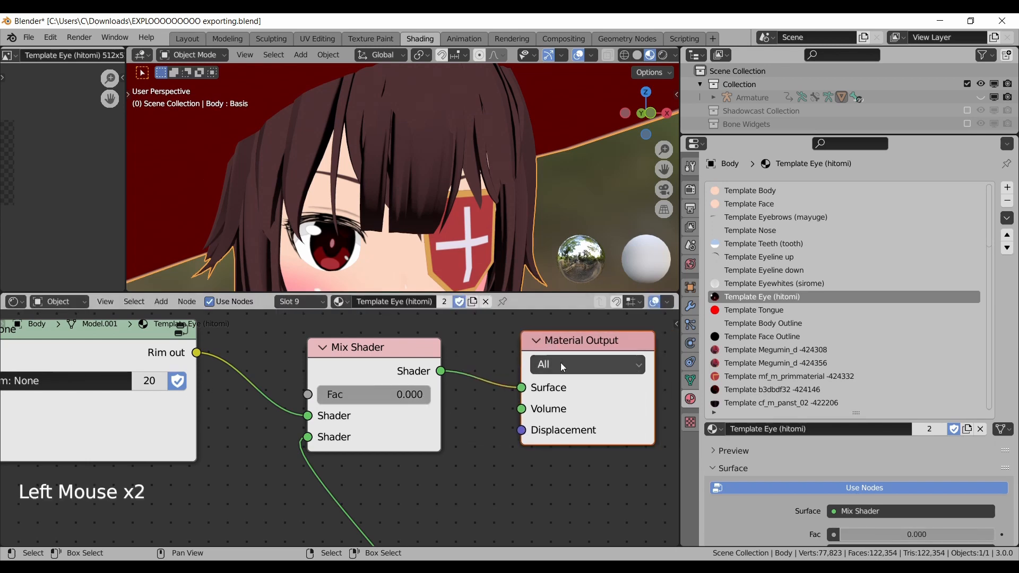
mouse_move(329, 394)
left_mouse_down()
mouse_move(430, 394)
mouse_move(319, 399)
left_mouse_up()
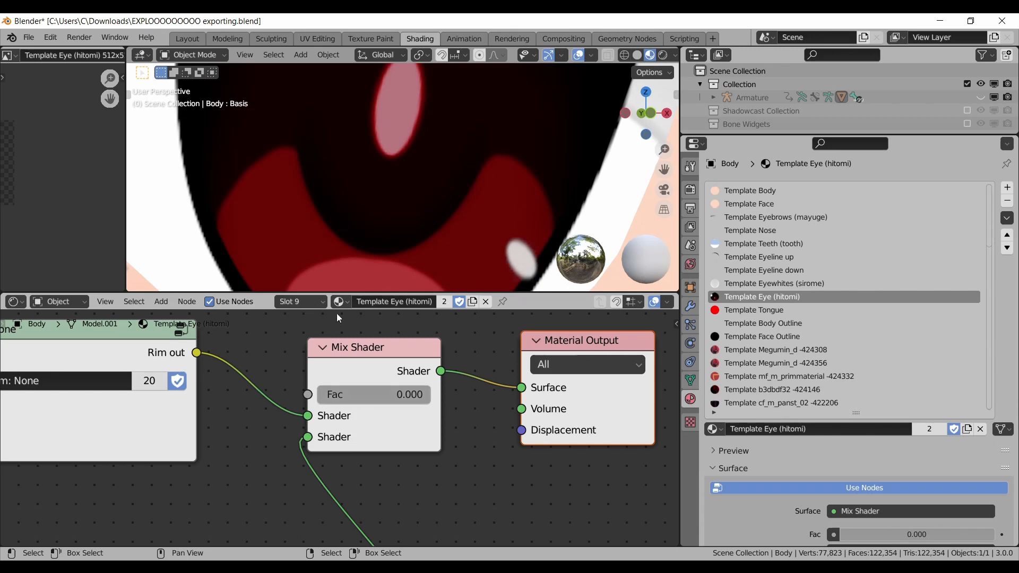
Step: Return to the Layout workspace, set the bake multiplier to 2, and bake the material templates again
left_click(205, 43)
left_click(196, 36)
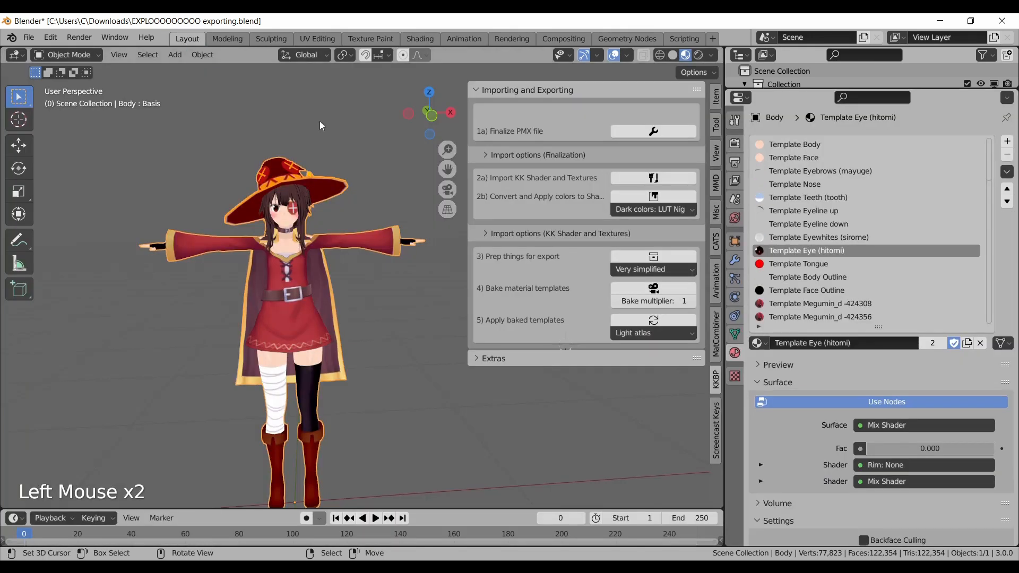
left_click(696, 301)
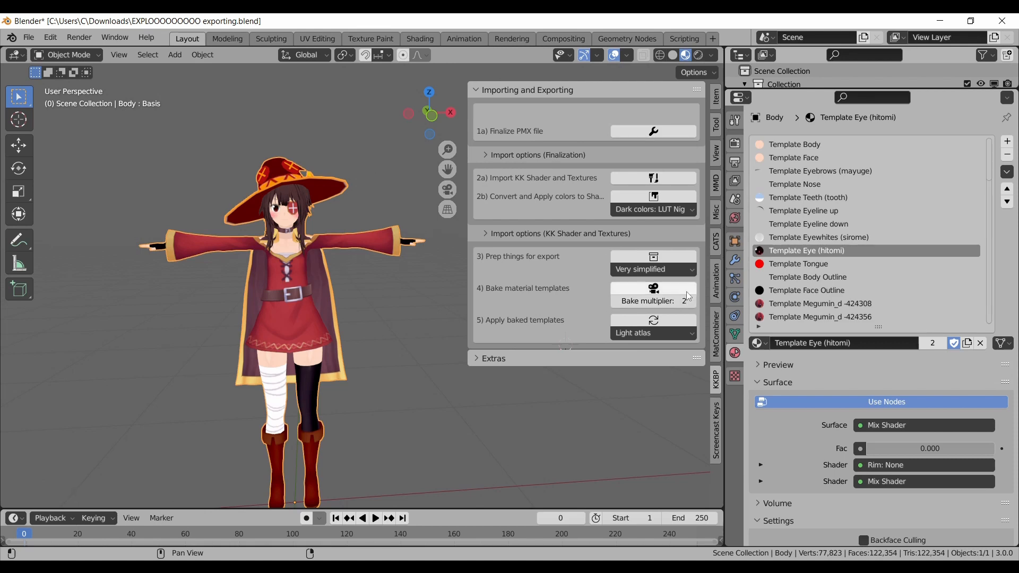
left_click(688, 295)
key("Return")
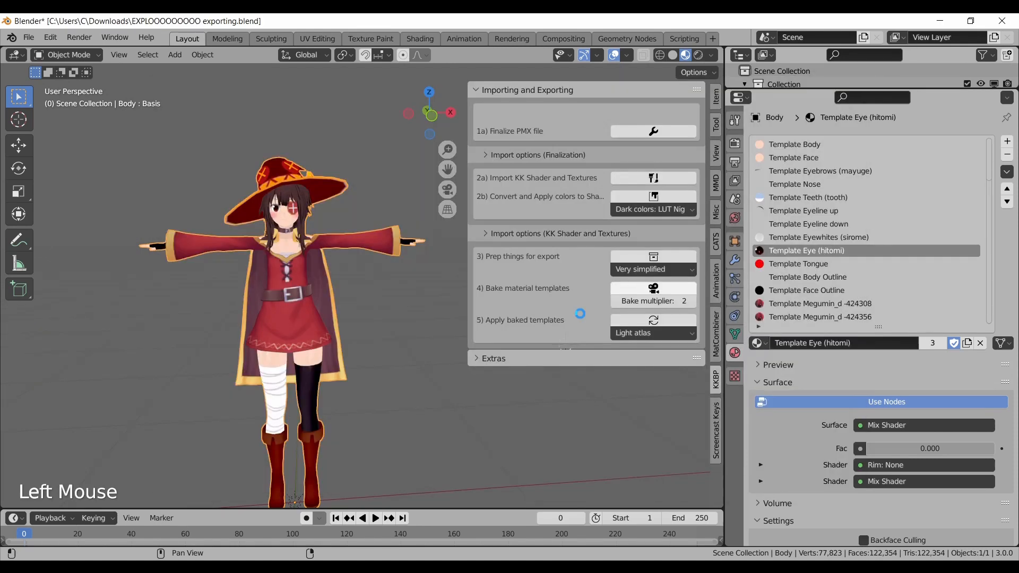
Step: Apply the rebaked Light atlas templates from the baked materials folder and adjust the eye material's Mix Shader Fac for comparison
left_click(647, 323)
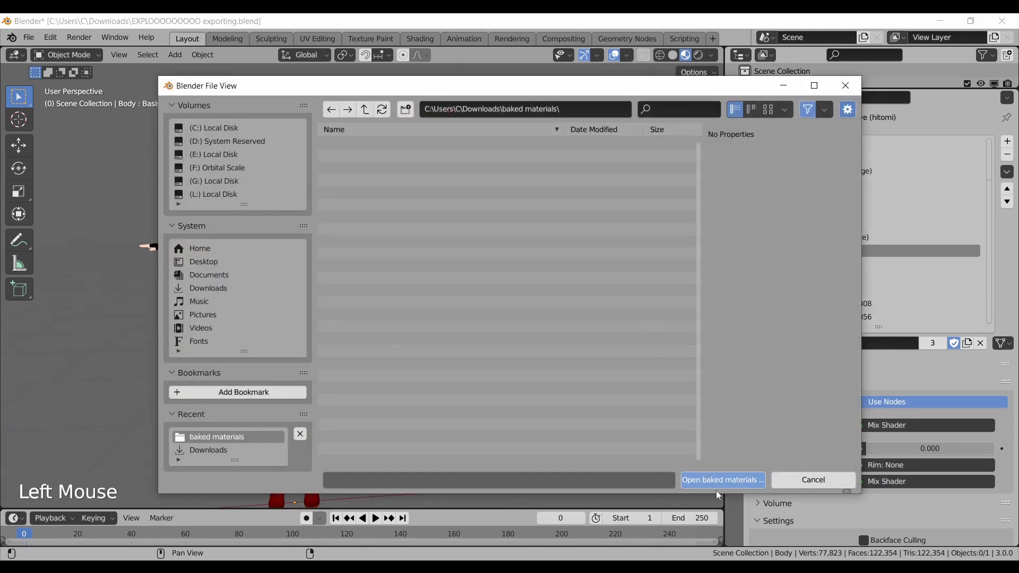
left_click(714, 482)
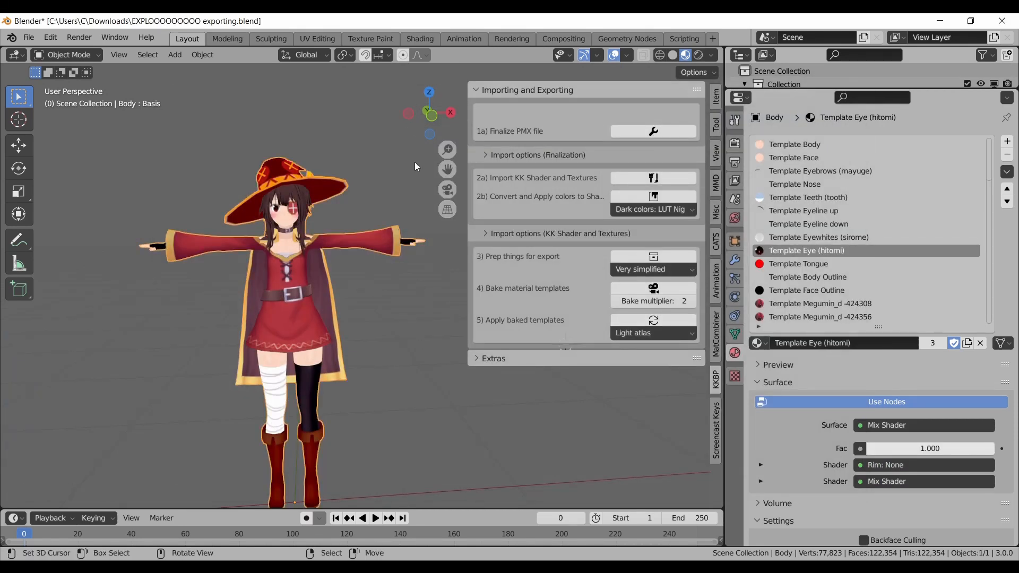
left_click(410, 40)
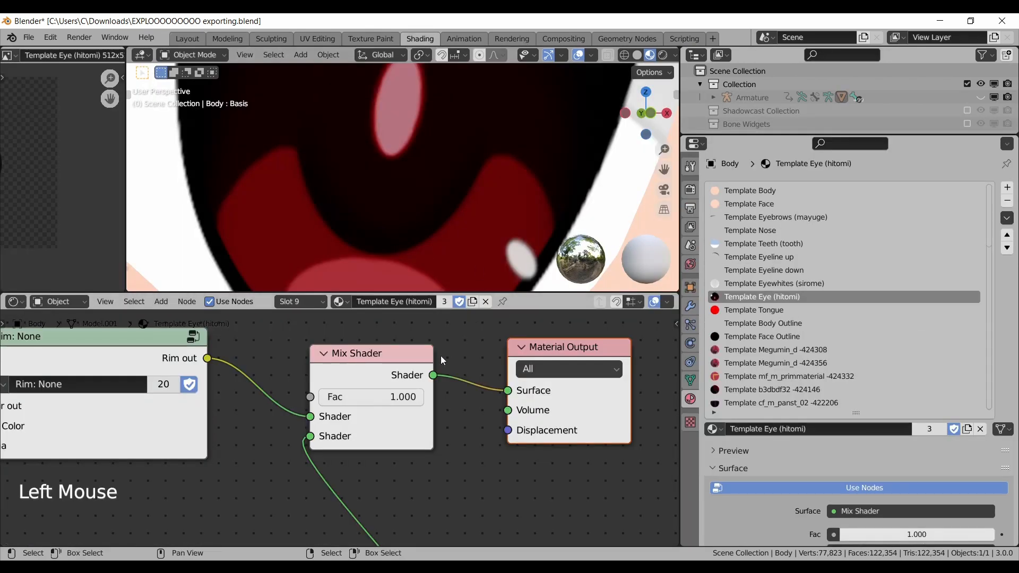
left_click_drag(400, 398, 423, 398)
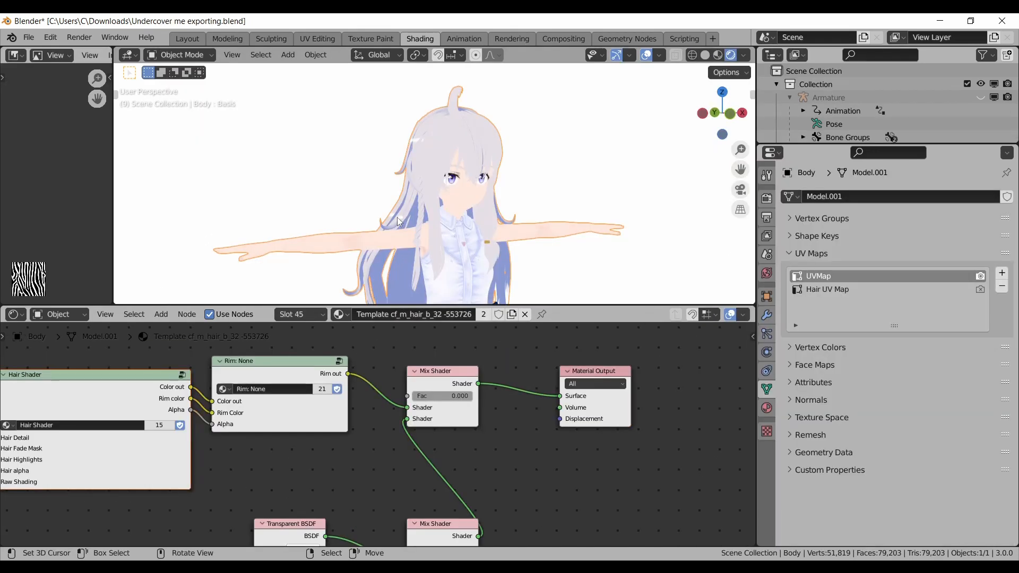
Step: Compare the hair's original and baked shading from behind by varying the hair material's Mix Shader Fac
middle_click_drag(350, 218, 577, 230)
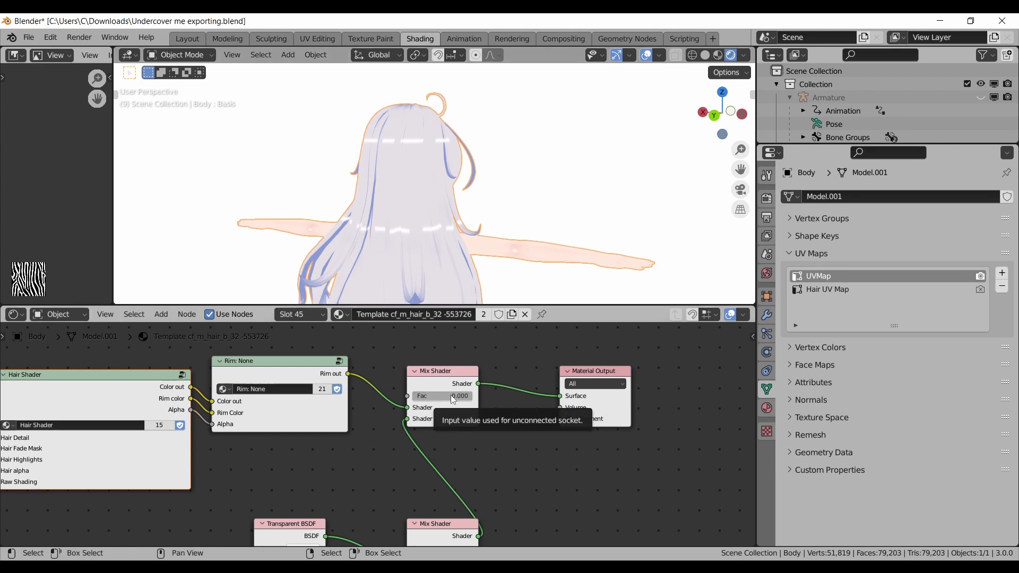
left_click_drag(438, 396, 475, 401)
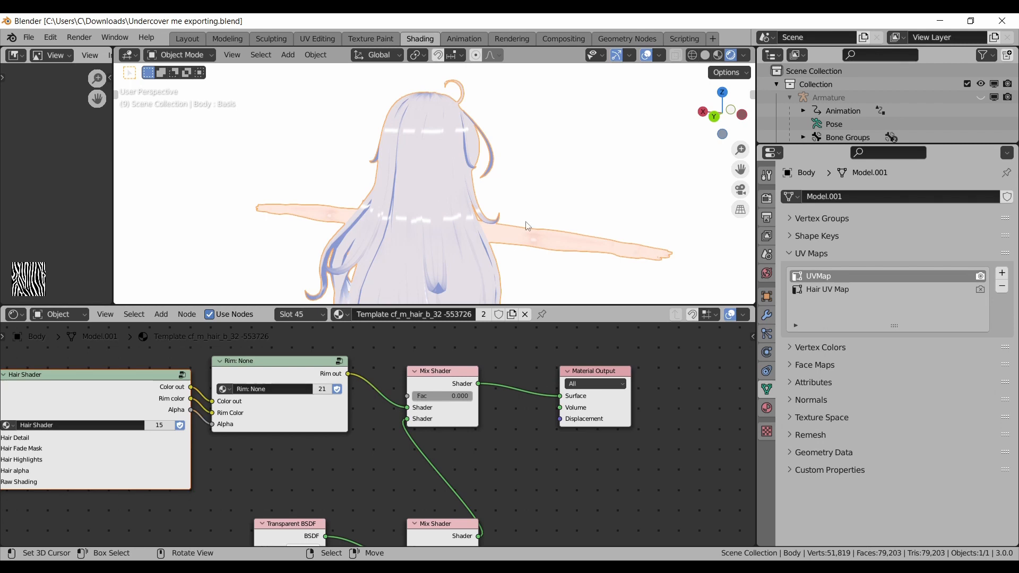
Step: Select patches of the hair mesh in Edit Mode, covering faces from the back hair and the front bangs
key("Tab")
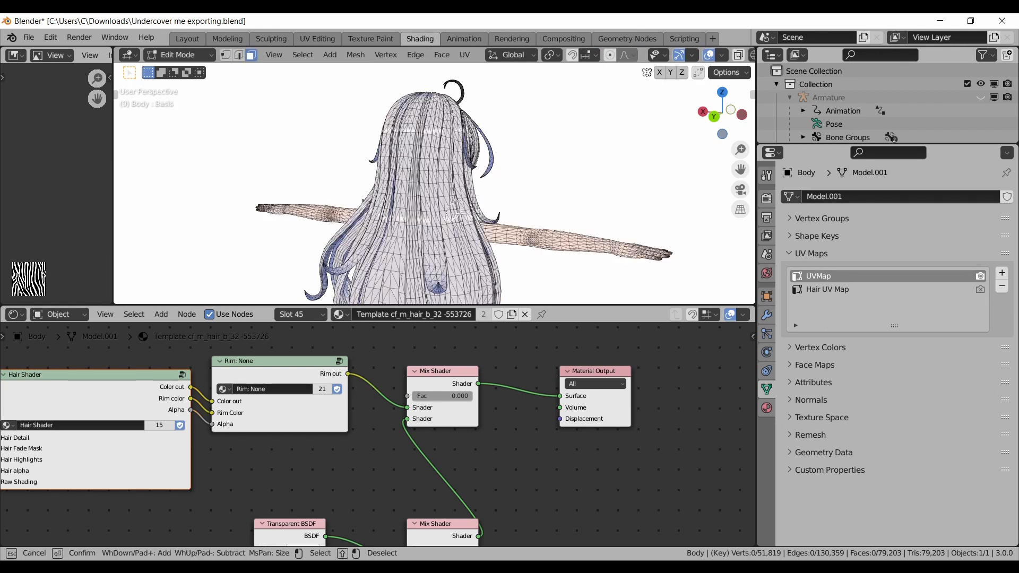
left_click(465, 214, "alt")
middle_click_drag(543, 153, 353, 188)
key("c")
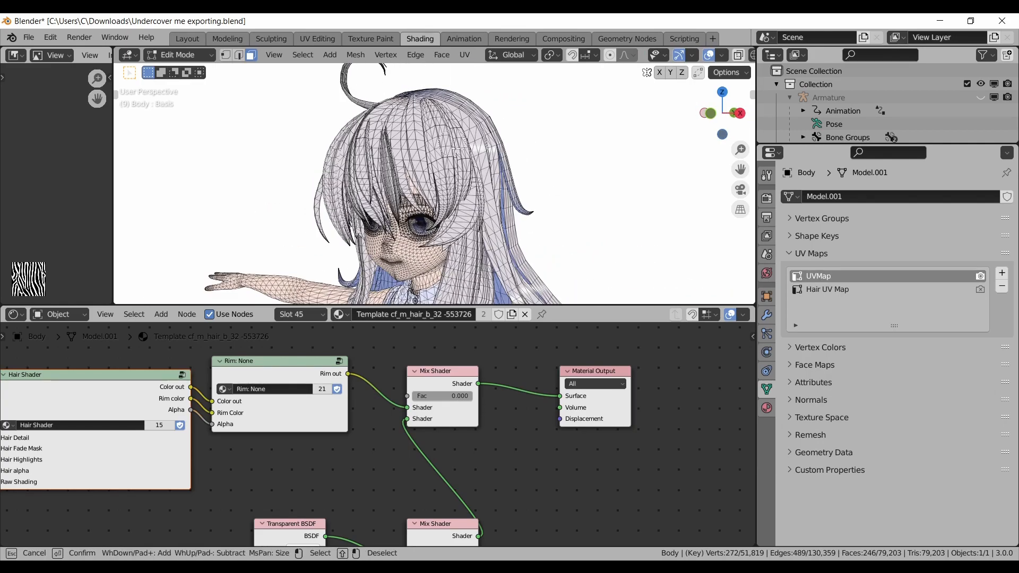
left_click_drag(469, 157, 369, 140)
key("Escape")
middle_click_drag(368, 142, 504, 149)
key("c")
left_click_drag(504, 149, 388, 139)
key("Escape")
middle_click_drag(387, 140, 543, 194)
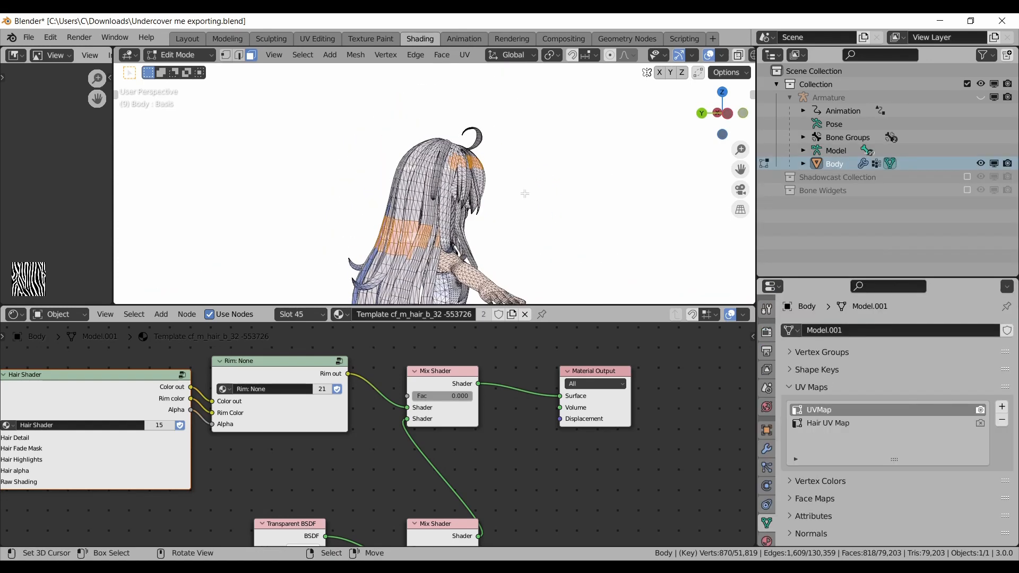
Step: Extend the selection to all faces that share a material with the selected hair patches
key("shift+g")
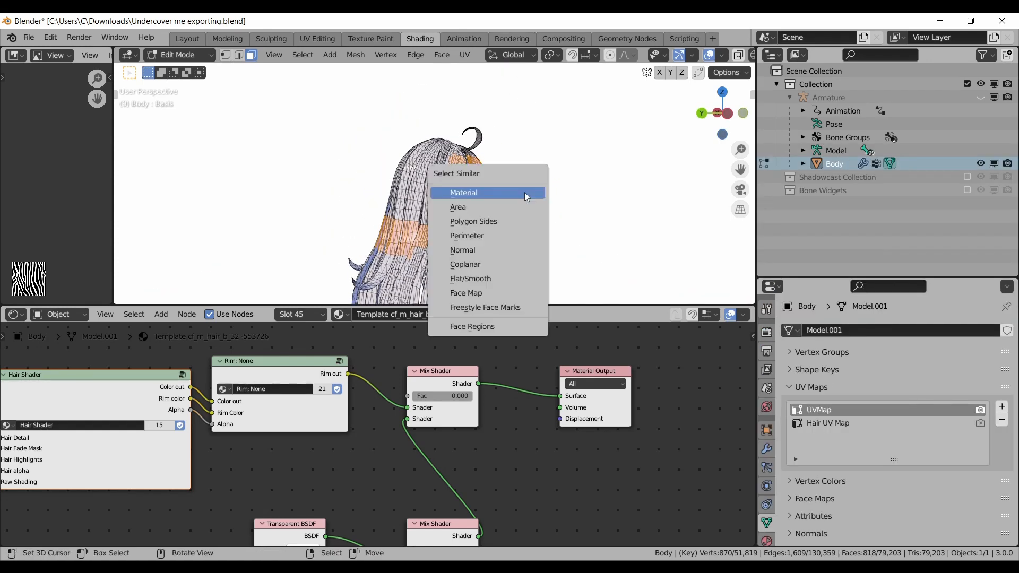
left_click(525, 192)
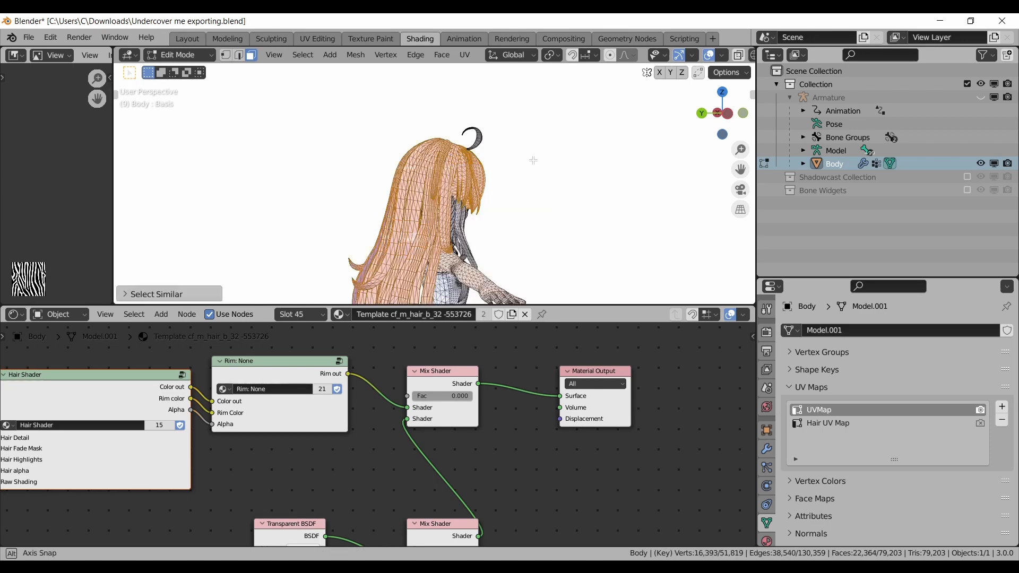
middle_click_drag(525, 192, 515, 192)
Step: Duplicate the selected hair faces and leave the copy exactly in place over the original hair
left_click(358, 57)
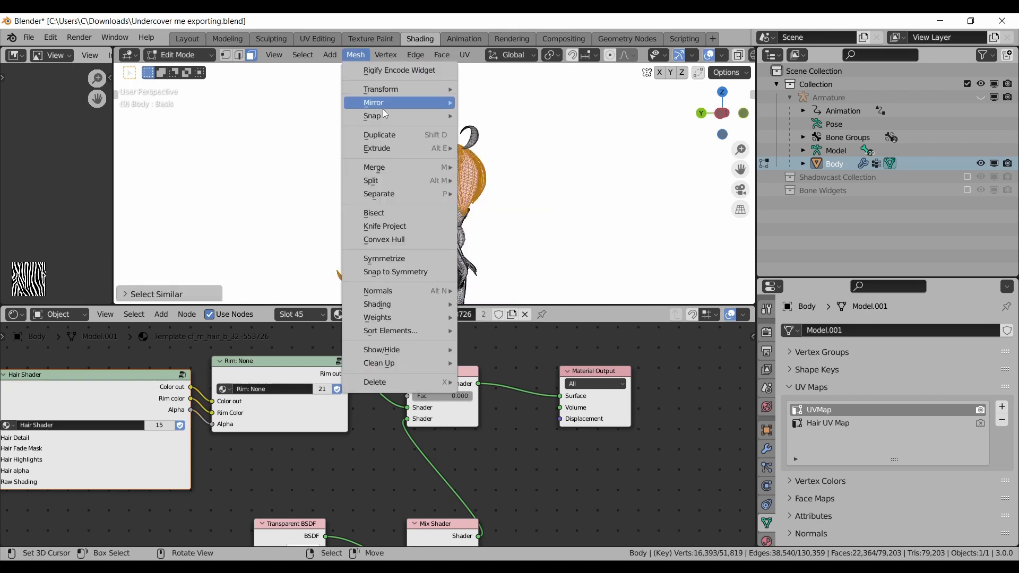
left_click(402, 137)
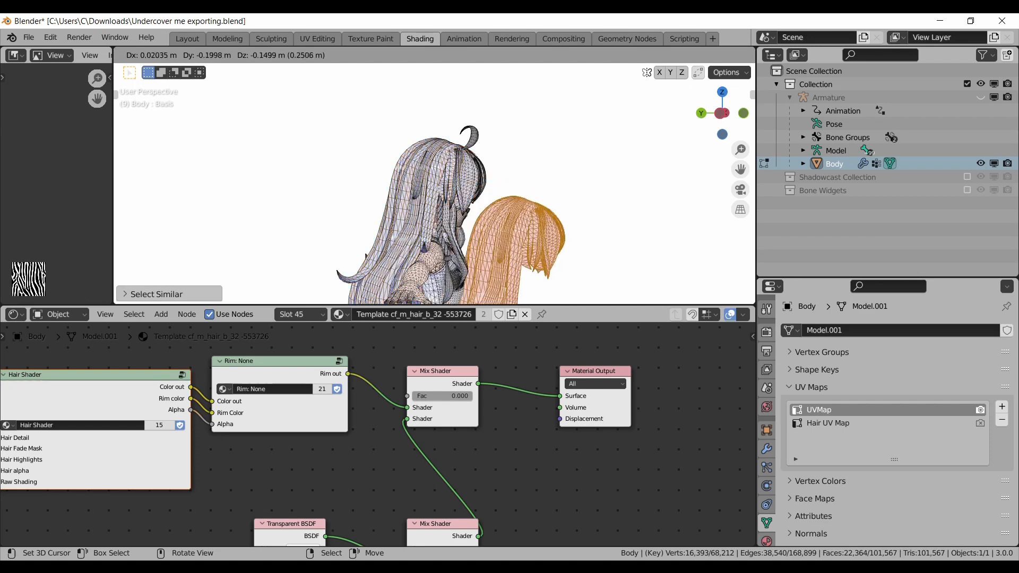
key("g")
right_click(435, 157)
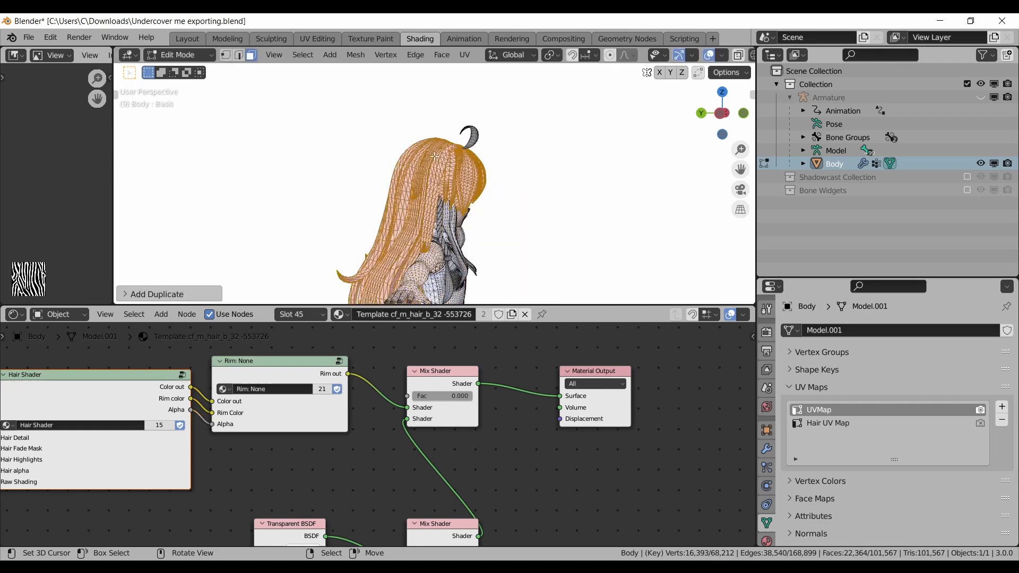
key("g")
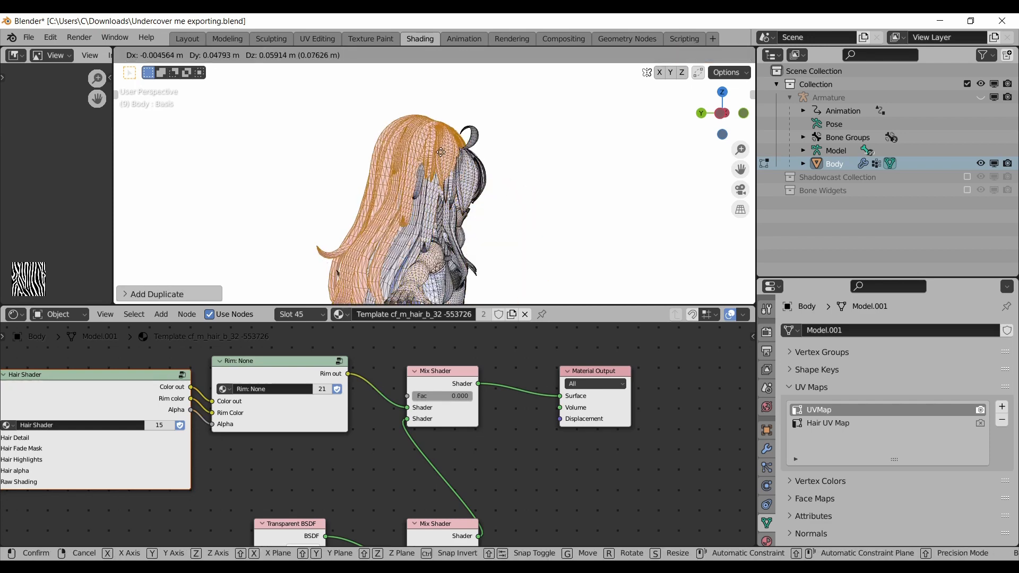
right_click(454, 139)
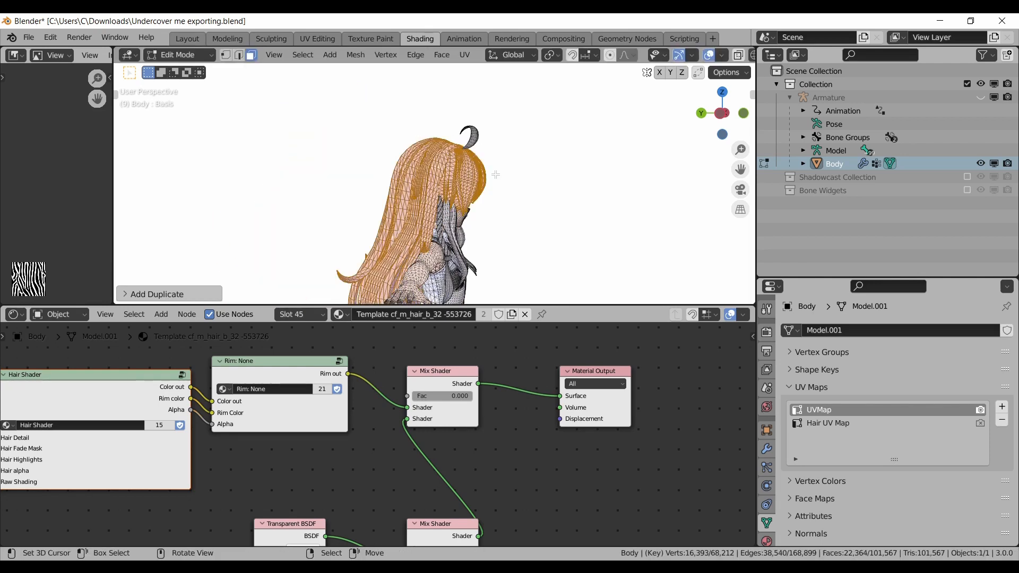
Step: Separate the duplicated hair faces into their own object and make that object active in Object Mode
left_click(352, 56)
mouse_move(402, 191)
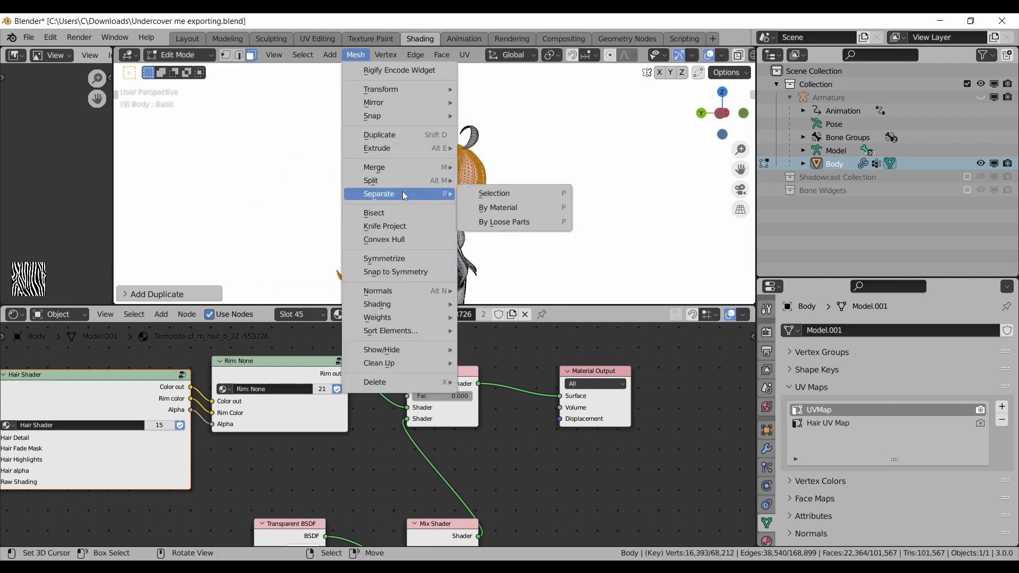
left_click(512, 187)
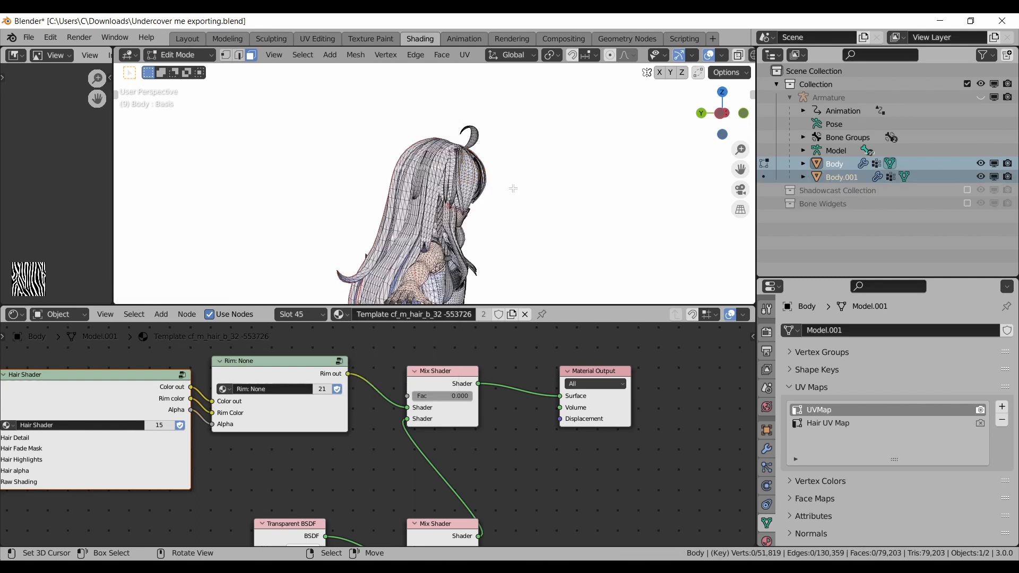
key("Tab")
left_click(852, 174)
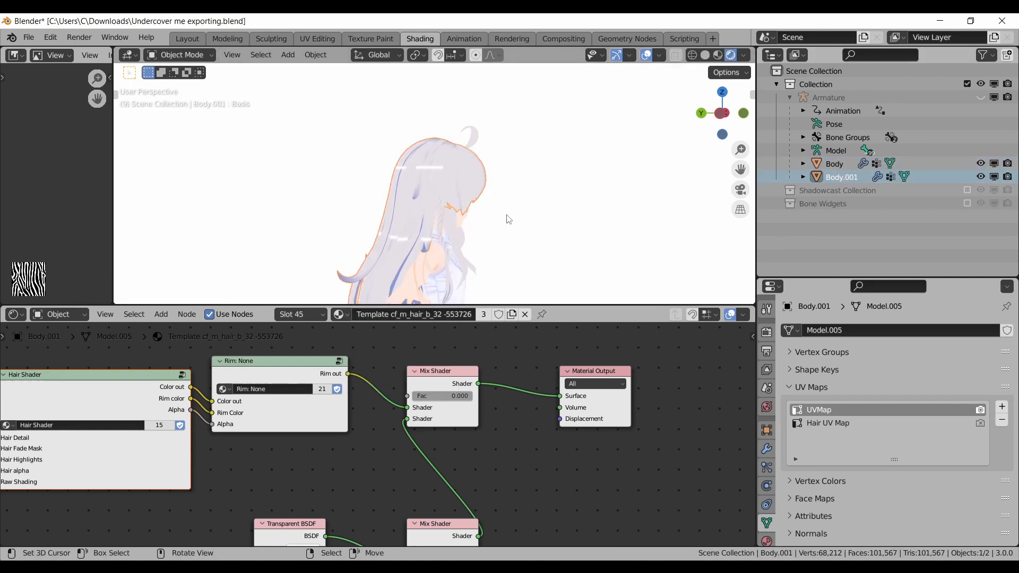
middle_click_drag(507, 214, 489, 198)
scroll(497, 197, "up", 1)
key("g")
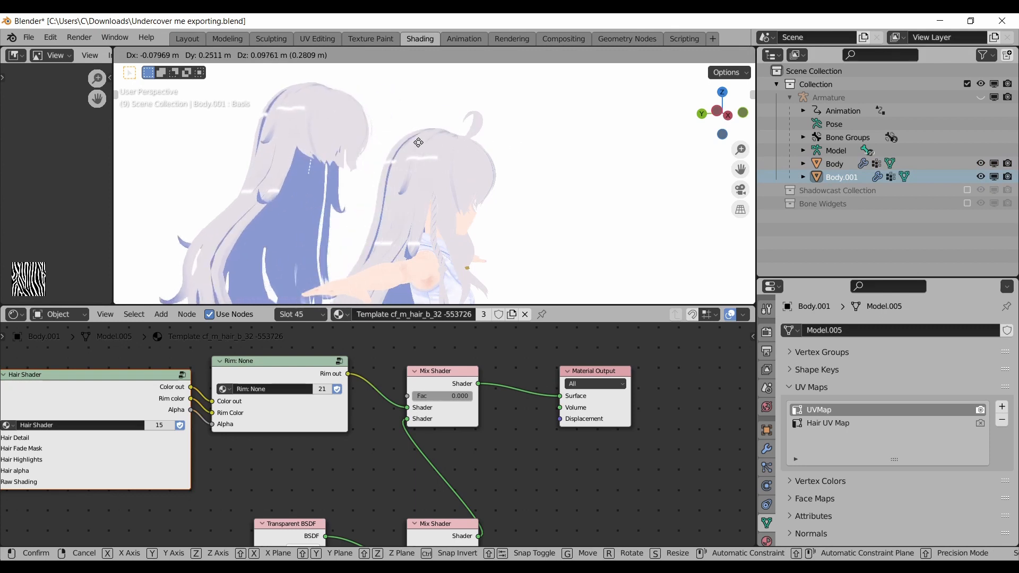
right_click(415, 142)
Step: Rename the separated hair object as shine
middle_click_drag(653, 214, 813, 204)
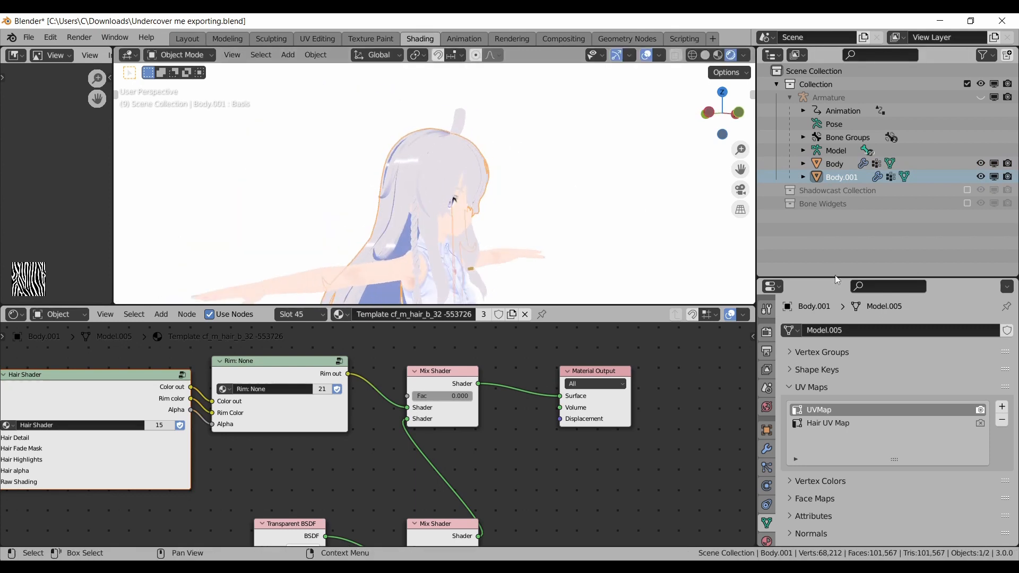
left_click_drag(835, 277, 835, 238)
double_click(855, 176)
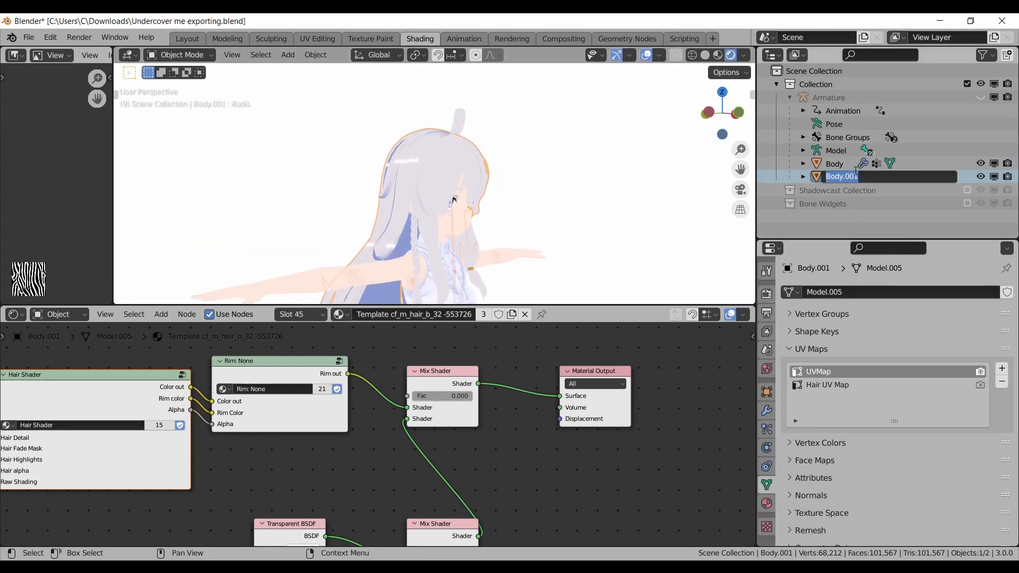
type("shine")
key("Return")
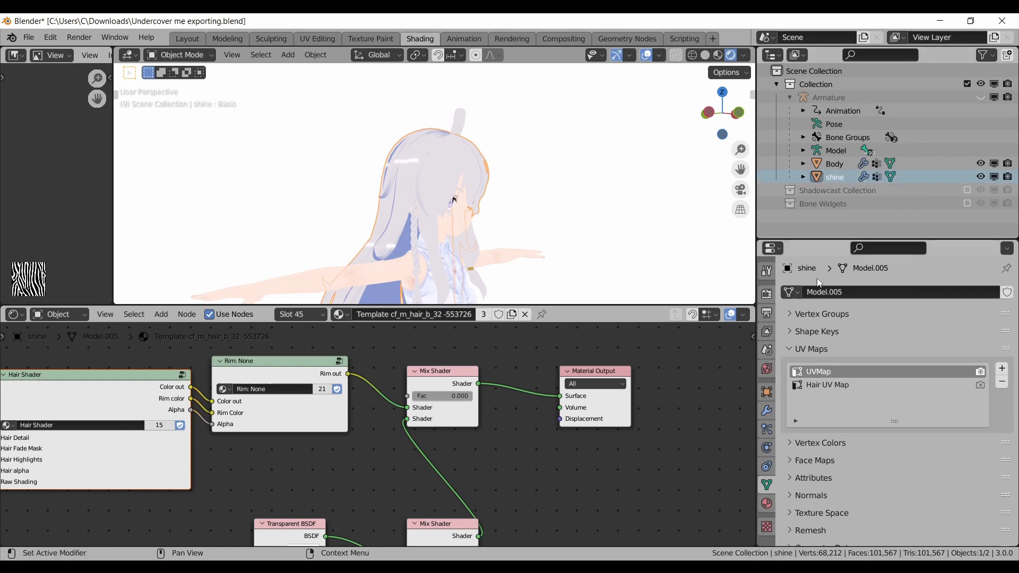
Step: Remove the unused material slots from the shine object
left_click(767, 502)
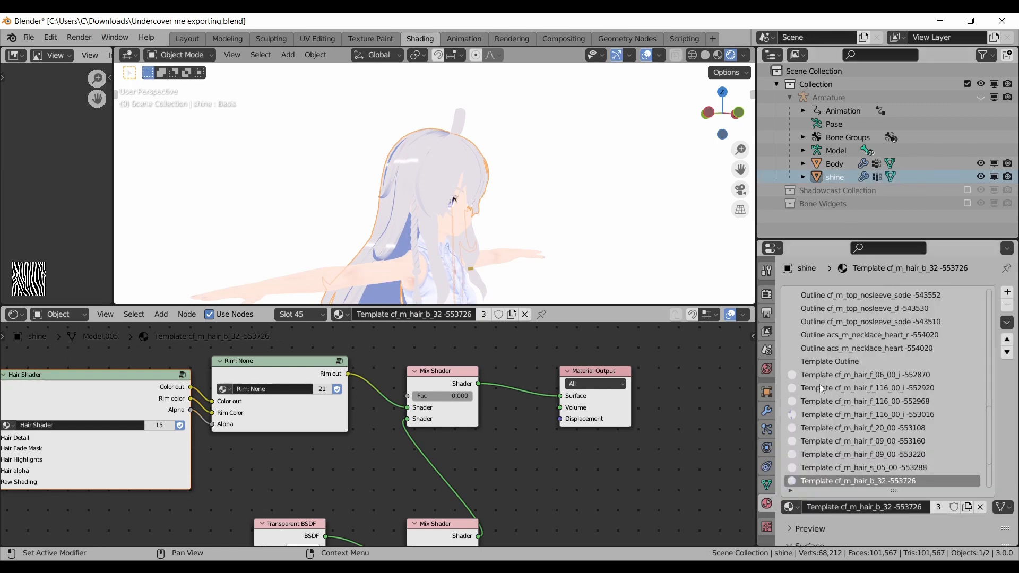
left_click_drag(840, 236, 870, 107)
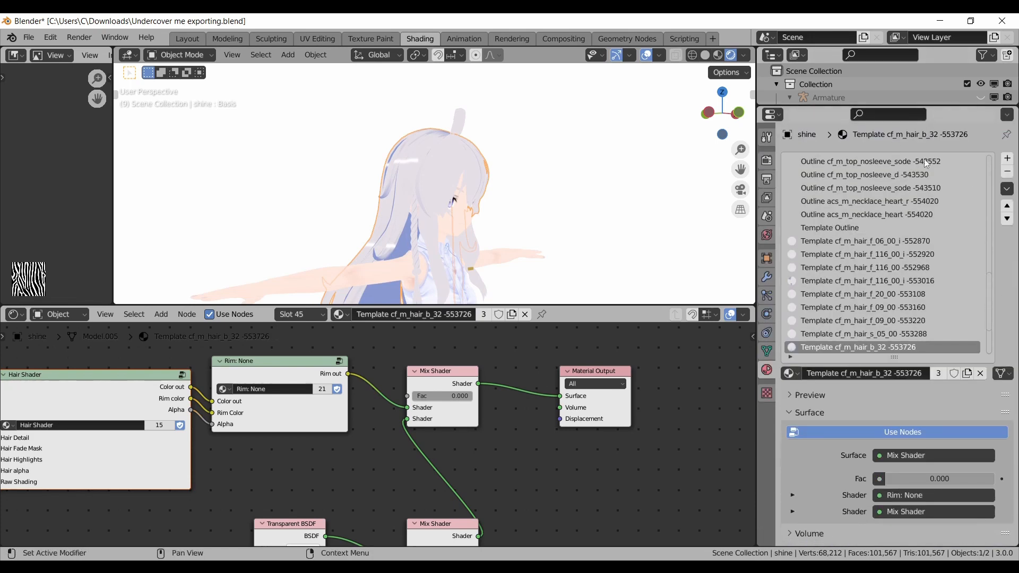
left_click(1008, 189)
left_click(969, 246)
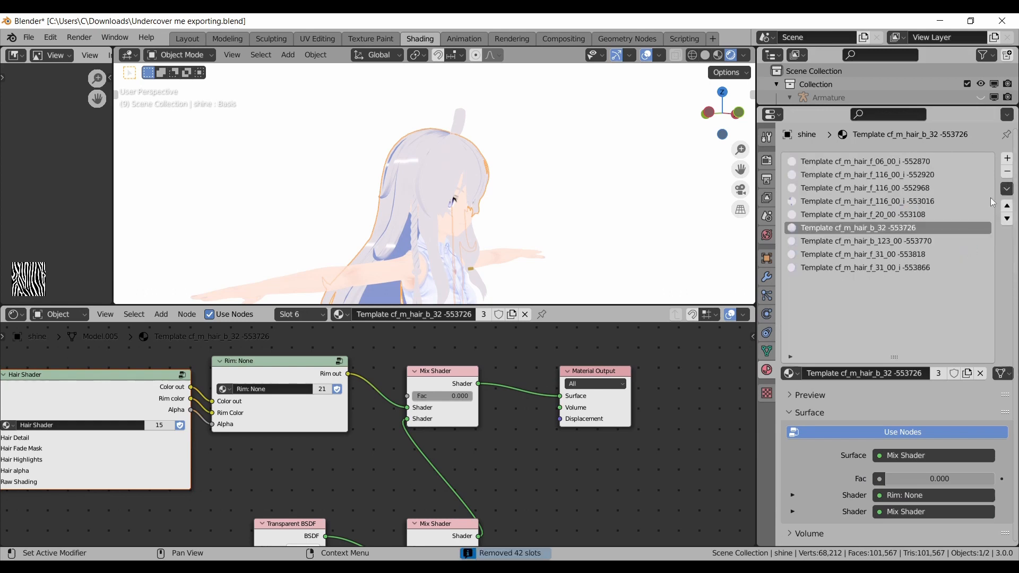
Step: Remove all the remaining hair template material slots from the shine object, starting with the first one
left_click(950, 162)
left_click(1007, 172)
left_click(1007, 172)
left_click(1007, 172)
left_click(1007, 172)
left_click(1007, 172)
left_click(1007, 172)
left_click(1007, 172)
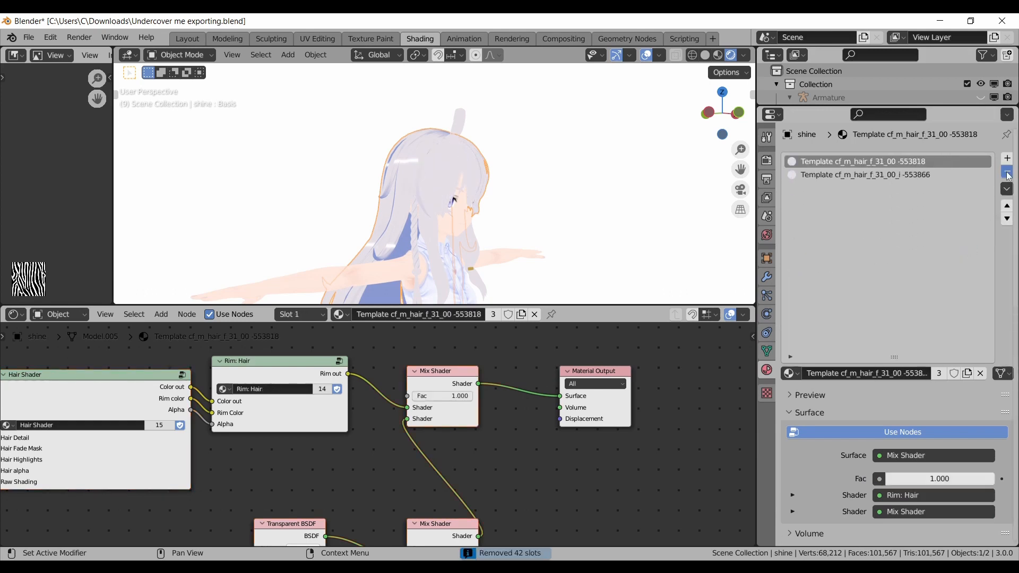
left_click(1007, 172)
left_click(1007, 172)
Step: Enable the Outline Modifier on the shine object for viewport and render display
left_click(767, 277)
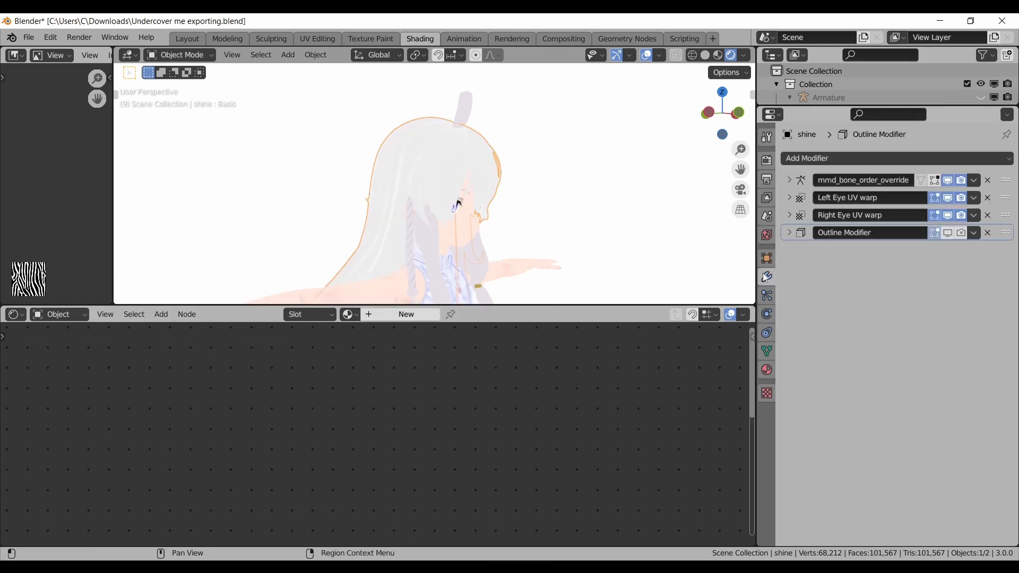
left_click(949, 233)
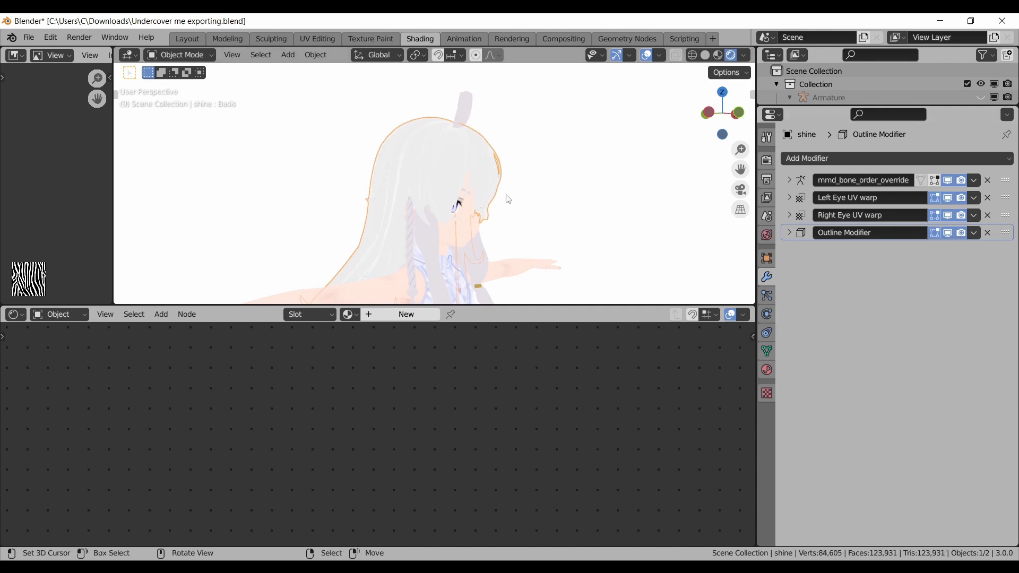
Step: Set the world background strength to 0.2
left_click(768, 236)
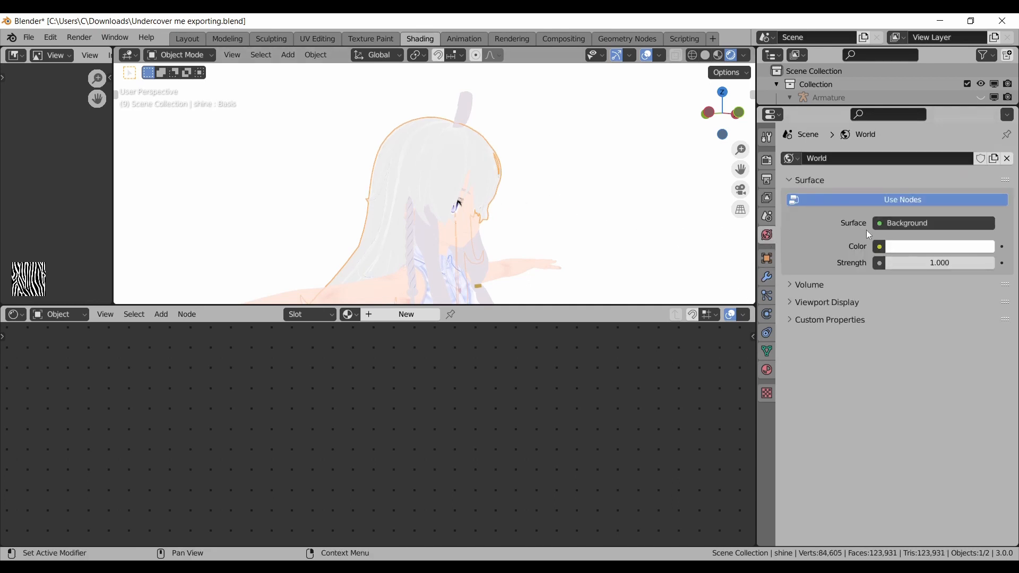
left_click(931, 263)
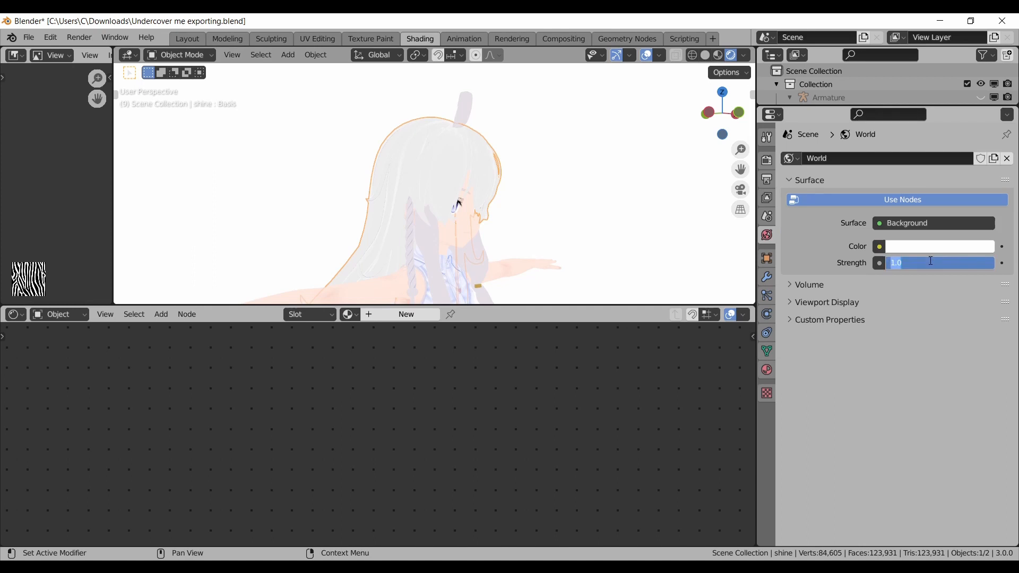
type("0.2")
key("Return")
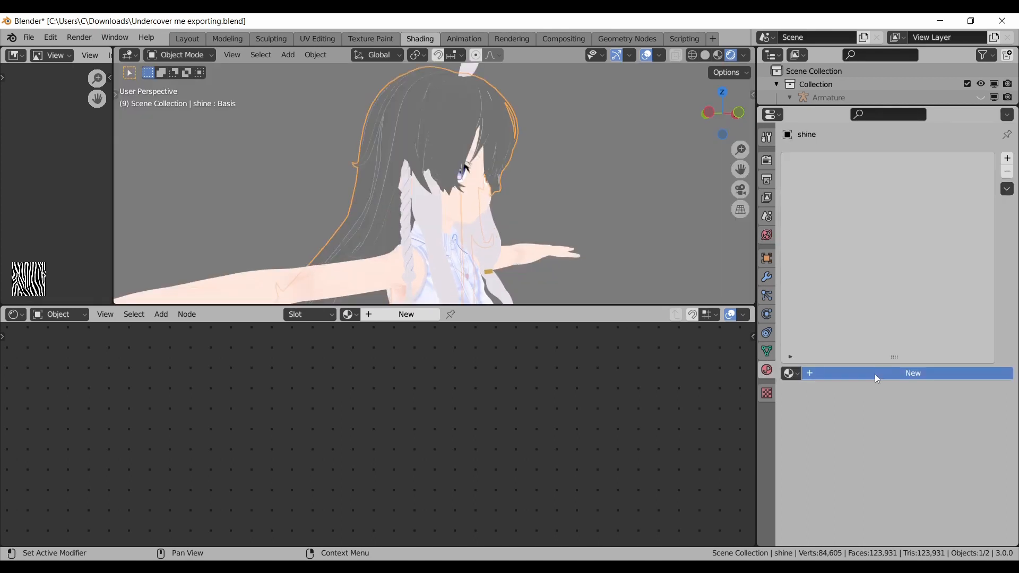
Step: Create a new material on the shine object and delete its Principled BSDF node
left_click(874, 374)
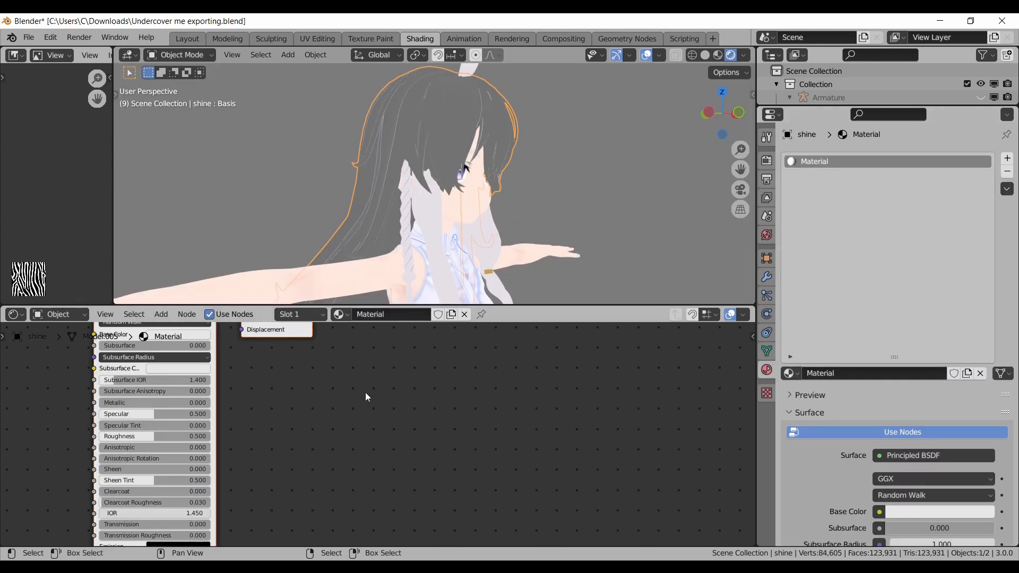
middle_click_drag(365, 397, 501, 495)
scroll(403, 435, "down", 1)
left_click(314, 396)
key("x")
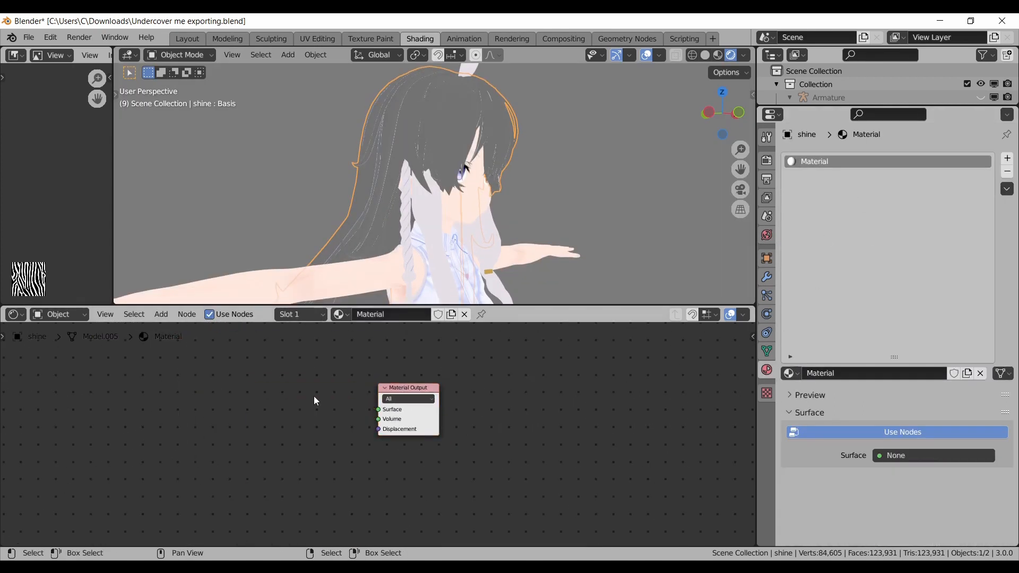
middle_click_drag(325, 396, 409, 391)
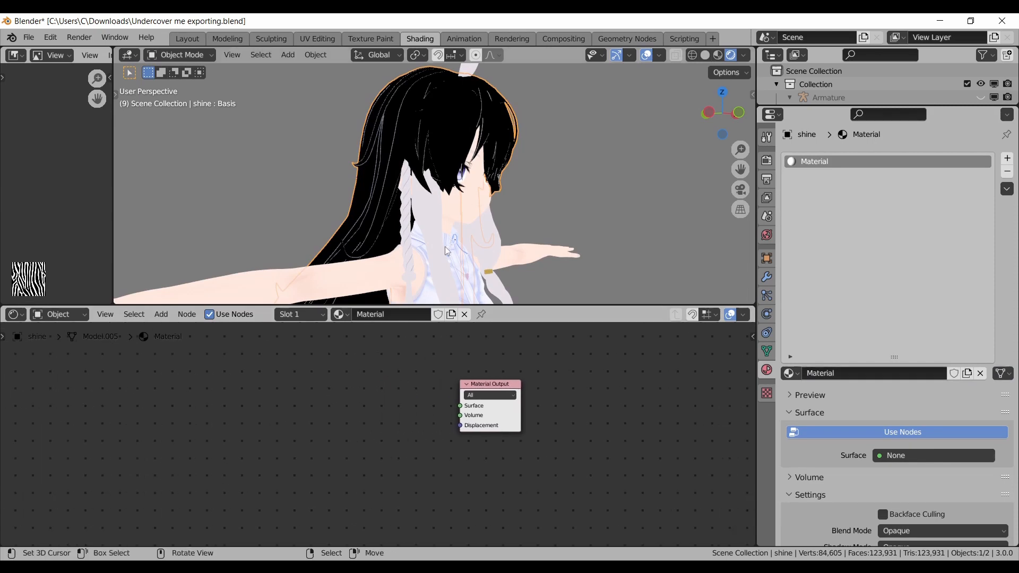
Step: Copy the Positioning and Texture files nodes from the Body's cf_m_hair_b_32 material into the shine object's new material
left_click(429, 208)
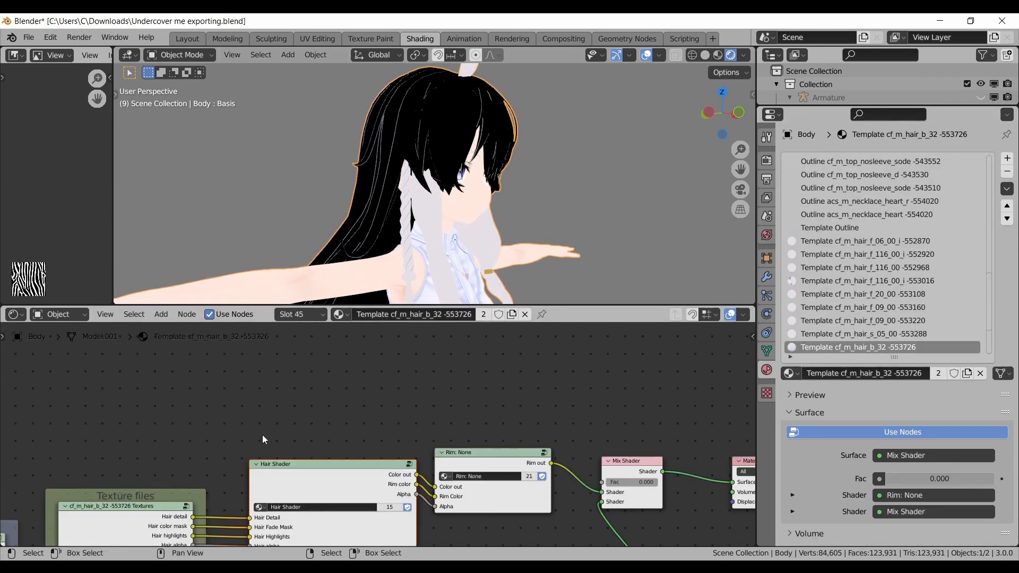
middle_click_drag(262, 435, 475, 393)
left_click_drag(192, 364, 440, 474)
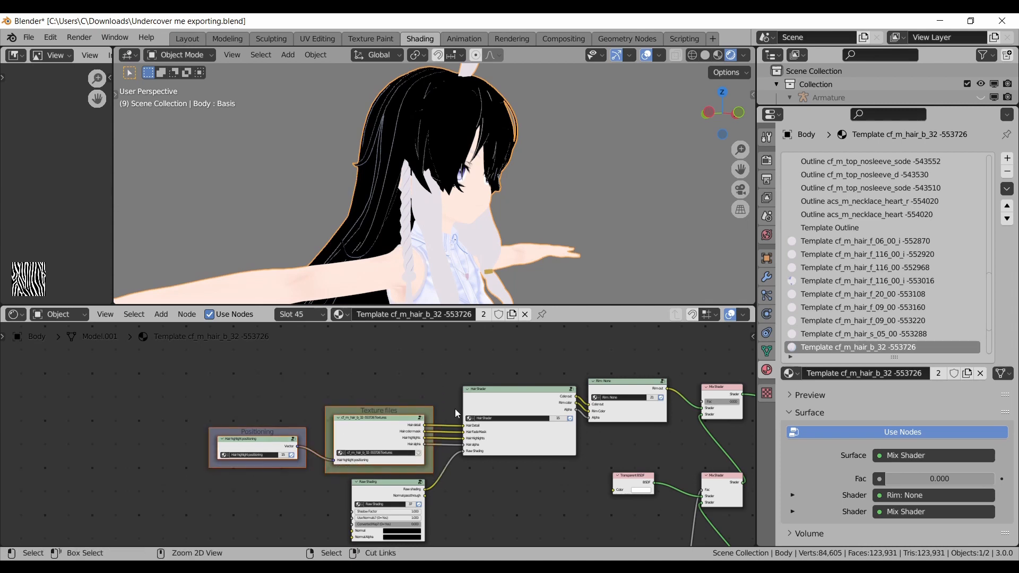
left_click(456, 259)
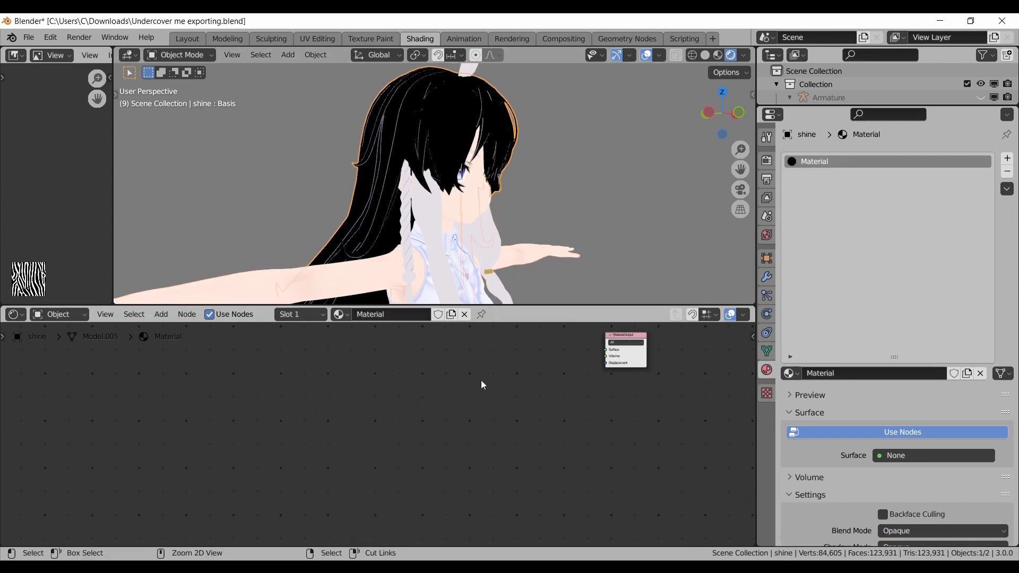
key("ctrl+v")
middle_click_drag(440, 402, 298, 452)
key("g")
left_click(367, 377)
scroll(381, 387, "up", 6)
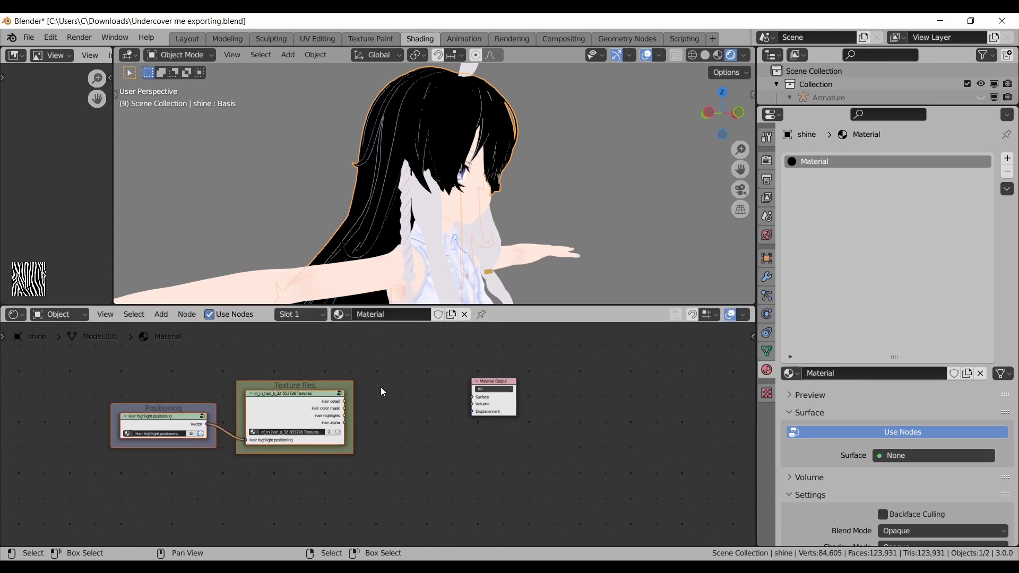
Step: Connect the texture group's Hair highlights output to the Material Output's Surface and view the hair from behind
left_click_drag(337, 404, 524, 374)
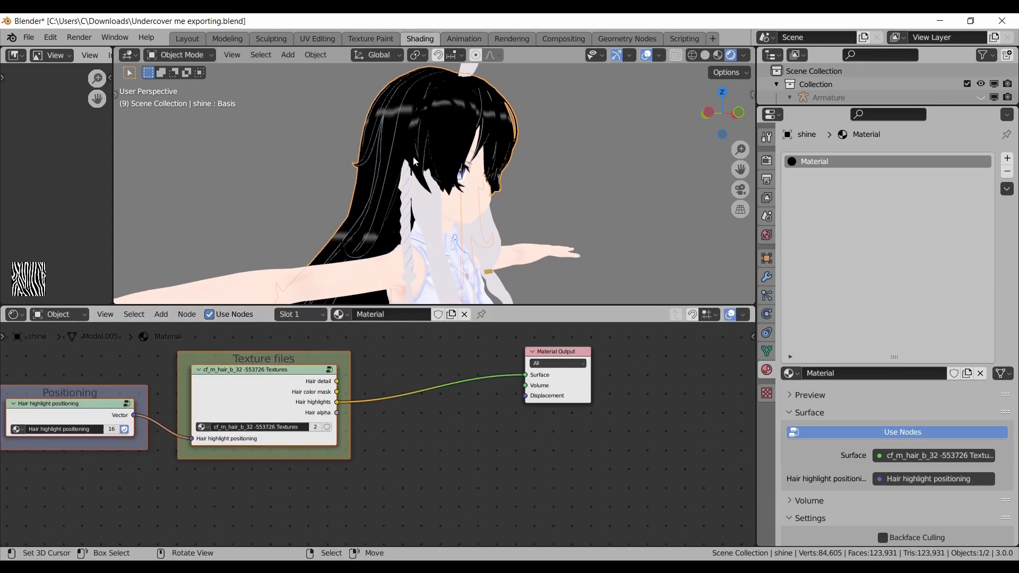
middle_click_drag(414, 158, 497, 183)
middle_click_drag(418, 386, 437, 432)
scroll(437, 433, "down", 1)
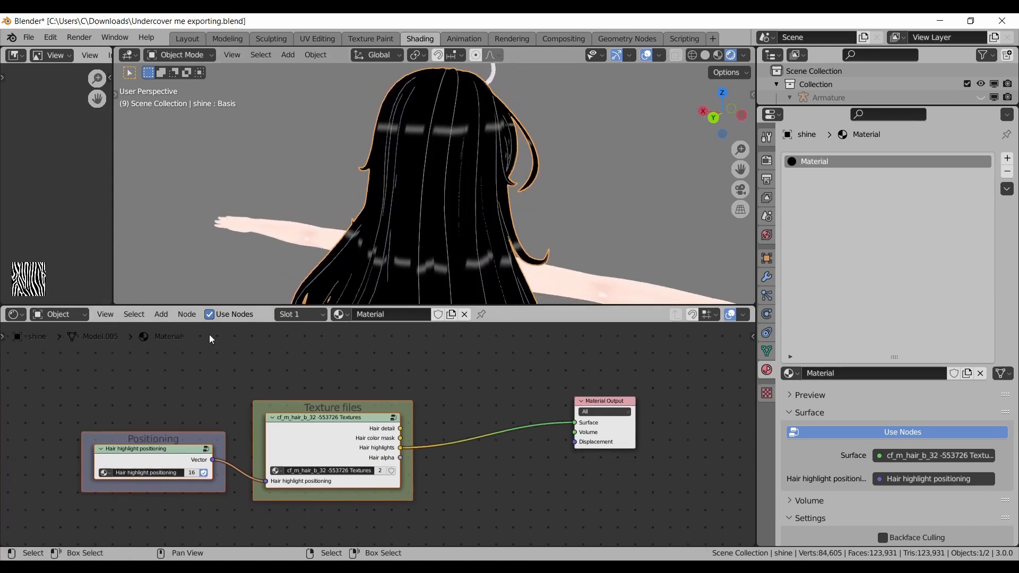
Step: Insert a Hue/Saturation node between the texture group's Hair highlights output and the Material Output
left_click(160, 314)
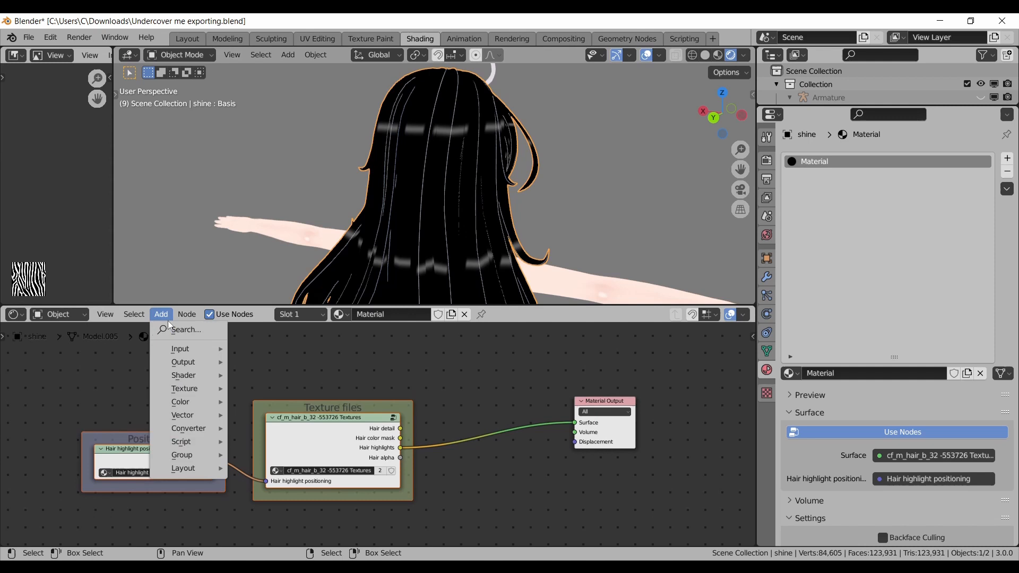
left_click(203, 331)
type("hue")
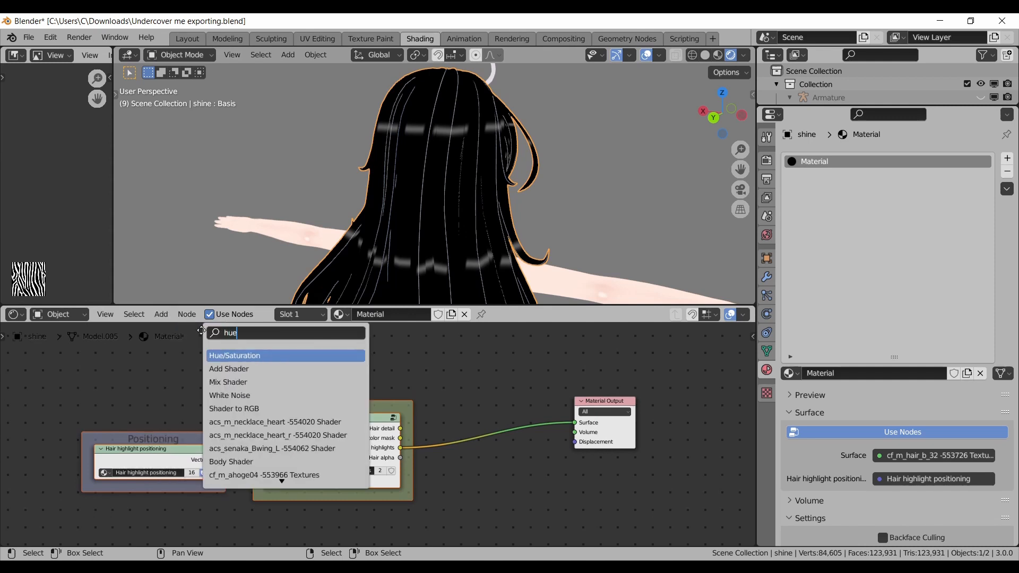
key("Return")
left_click(510, 405)
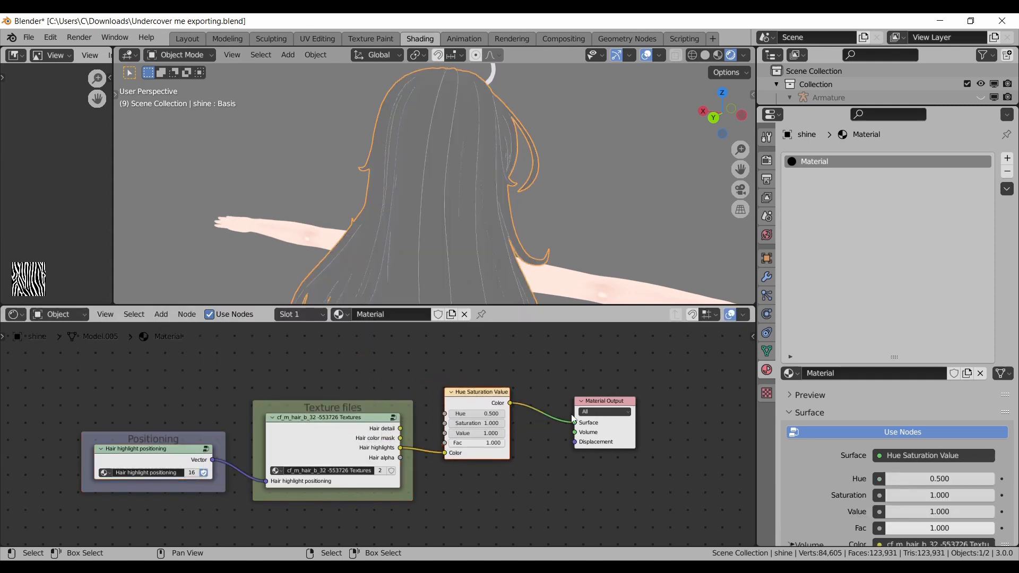
Step: Brighten the hair highlights by setting the Hue Saturation Value node's Value to 5
middle_click_drag(554, 418, 453, 396)
scroll(378, 420, "up", 2)
left_click(383, 409)
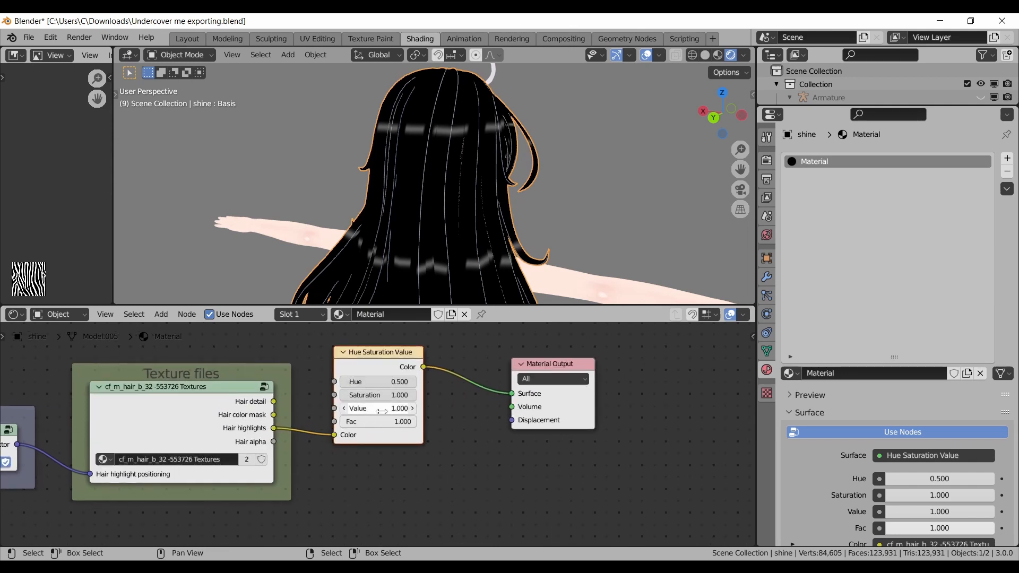
type("2")
key("Return")
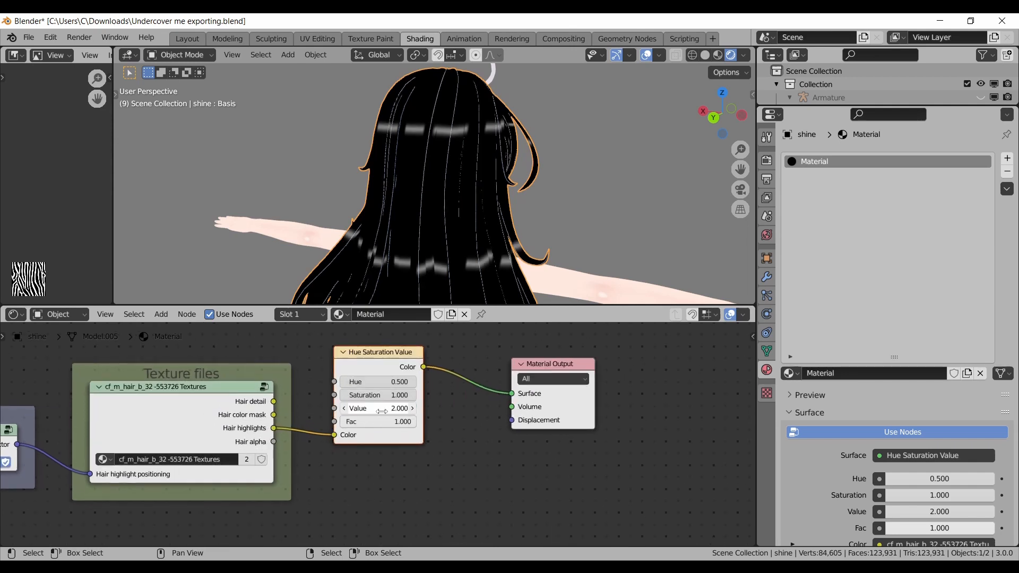
left_click(381, 408)
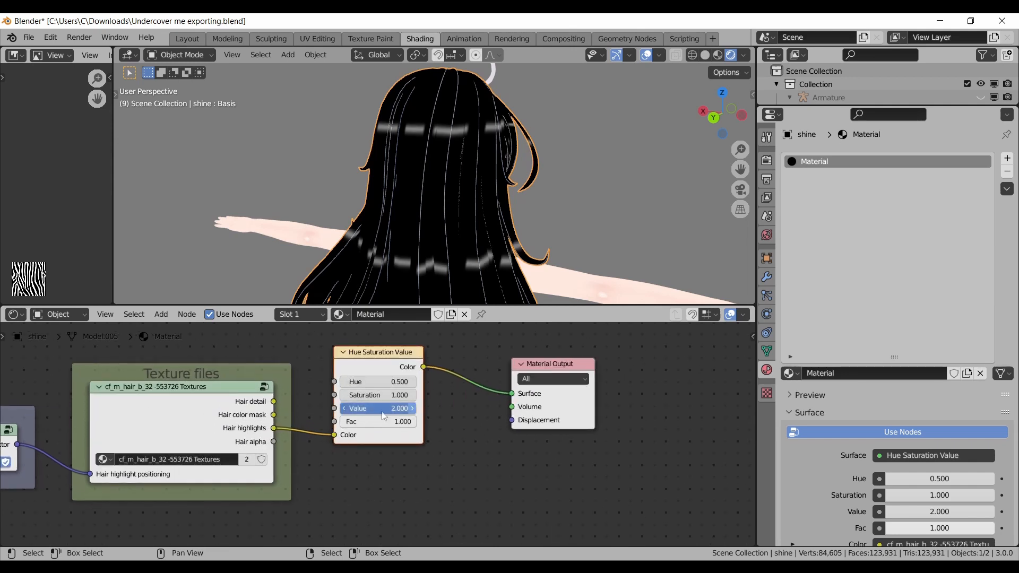
type("5")
key("Return")
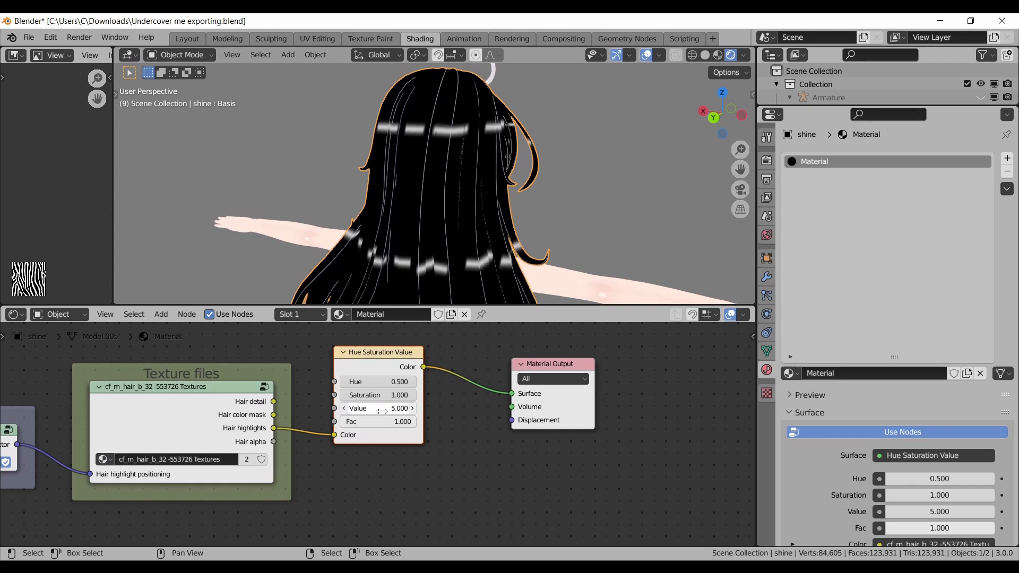
middle_click_drag(497, 227, 491, 205)
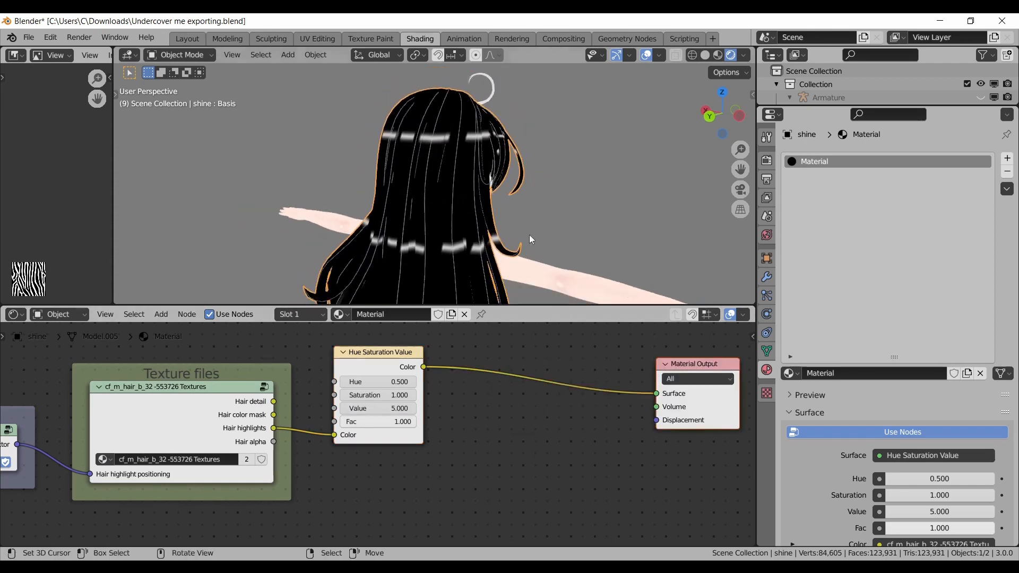
scroll(530, 235, "down", 1)
middle_click_drag(519, 227, 486, 193)
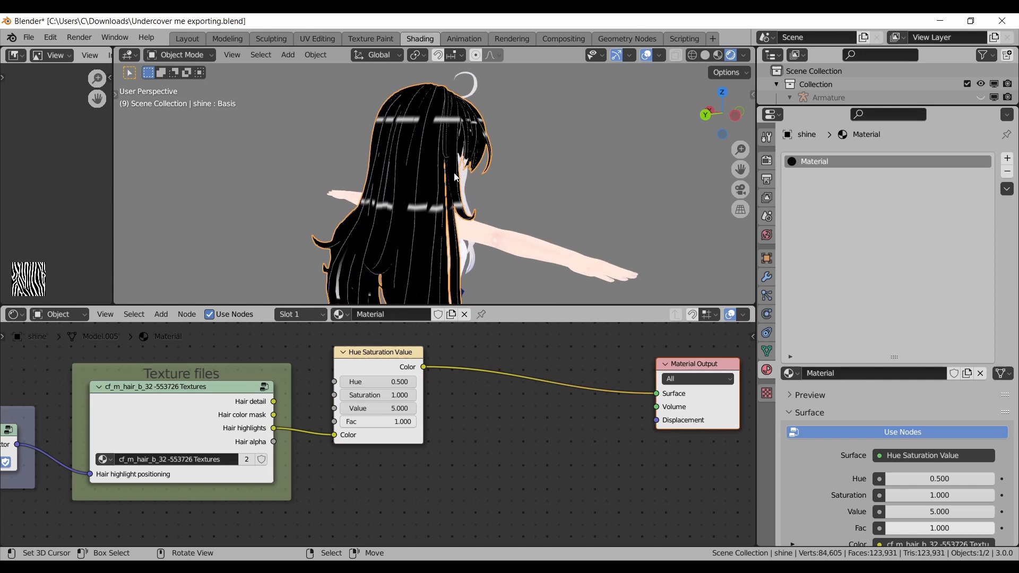
key("g")
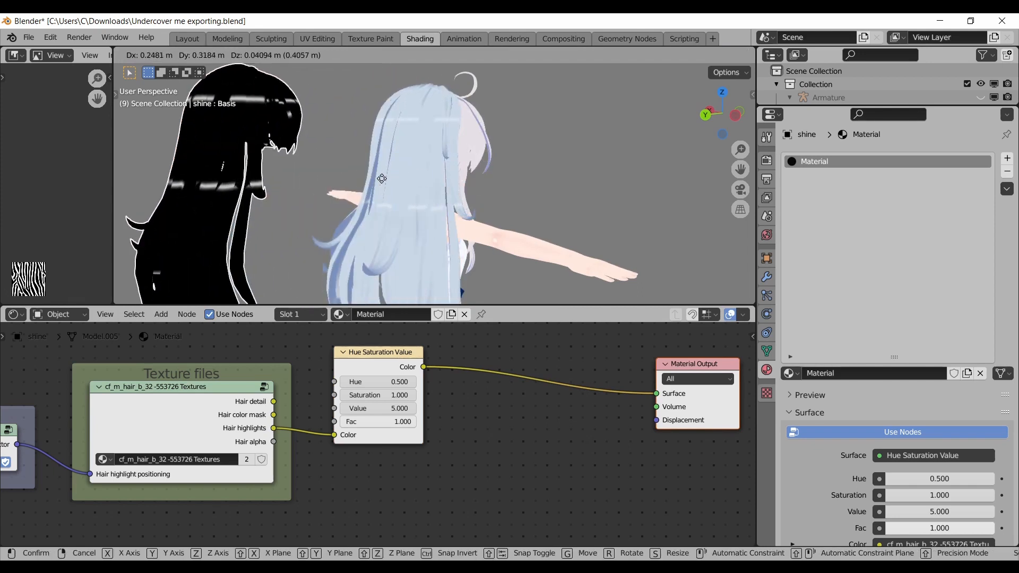
key("Escape")
Step: Insert a Mix Shader before the Material Output and drive its Fac with the Hue Saturation Value color
key("shift+a")
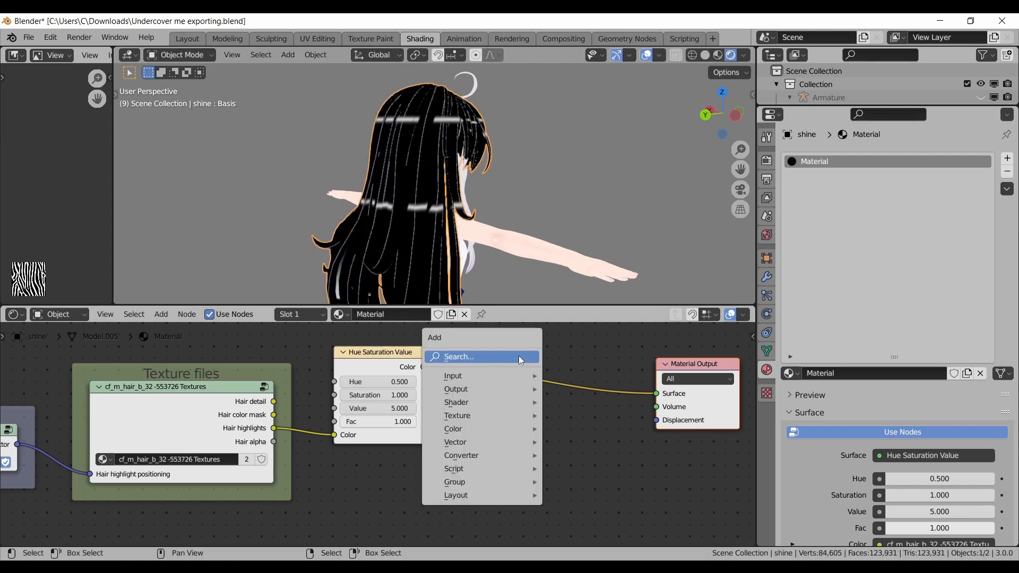
left_click(518, 357)
type("mix")
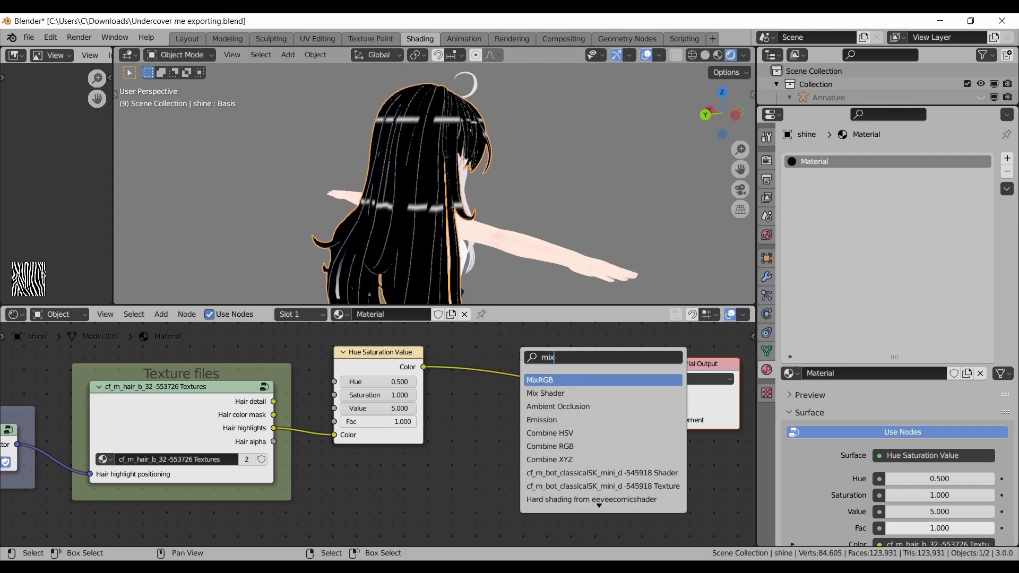
key("Return")
left_click(518, 356)
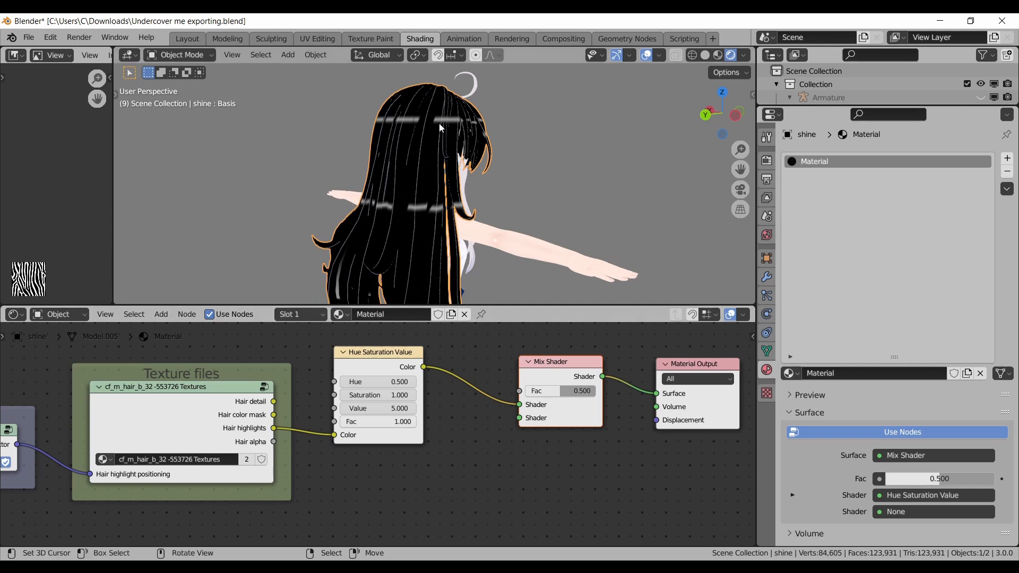
left_click_drag(519, 405, 519, 391)
scroll(477, 431, "down", 2)
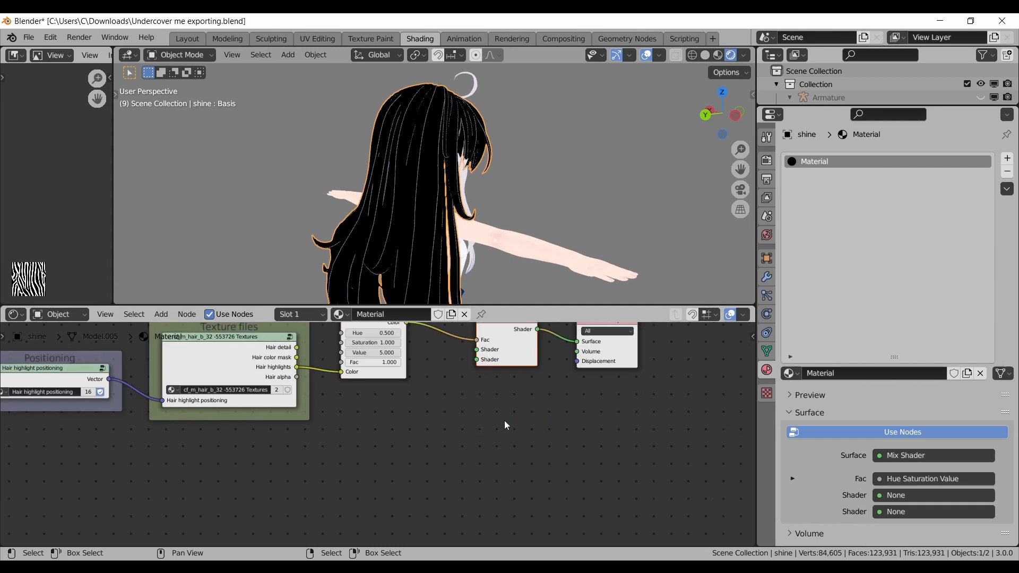
Step: Add an RGB node and connect its Color to the Mix Shader's second Shader input
key("shift+a")
type("sr")
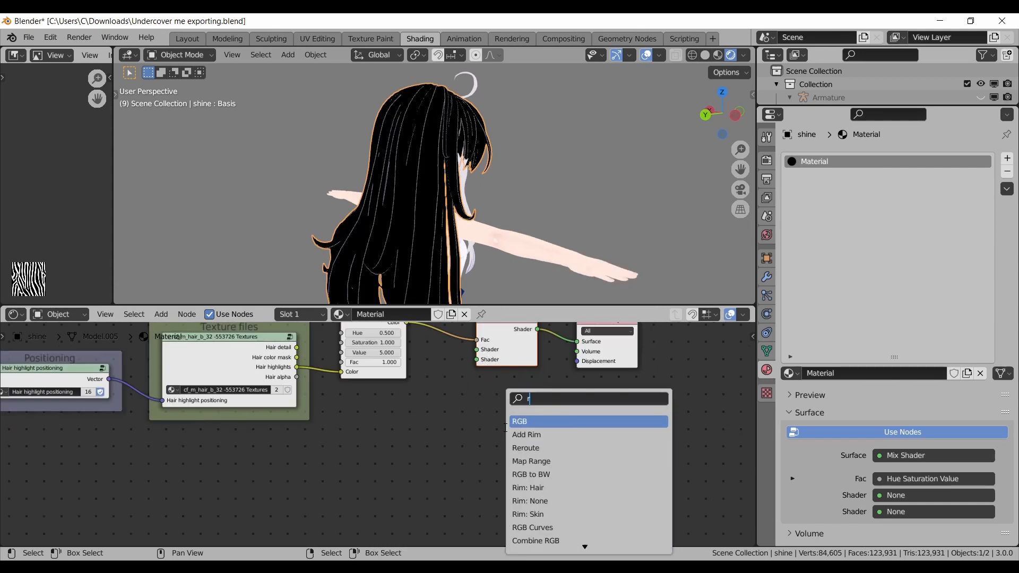
type("g")
key("Return")
left_click(405, 441)
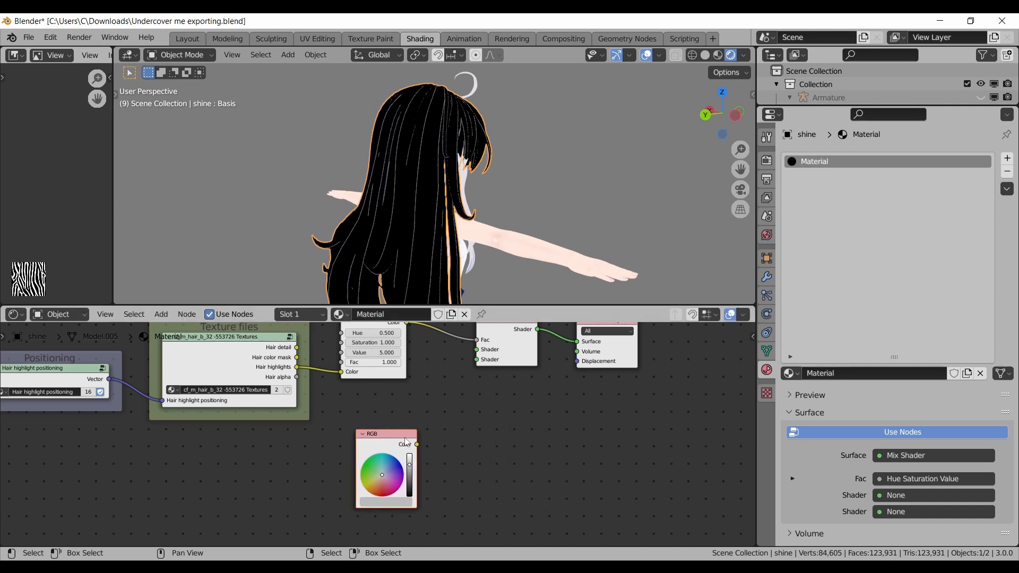
left_click_drag(416, 444, 503, 355)
scroll(504, 366, "up", 1)
scroll(511, 417, "down", 2)
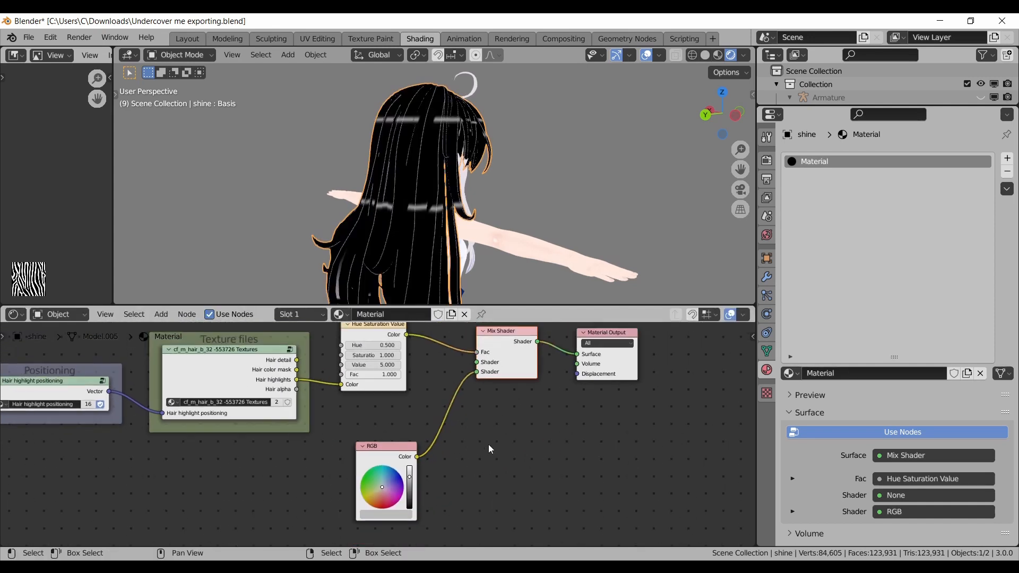
Step: Make the RGB color white and connect a new Transparent BSDF to the Mix Shader's first Shader input, placing it above the RGB node
key("shift+a")
type("stranp")
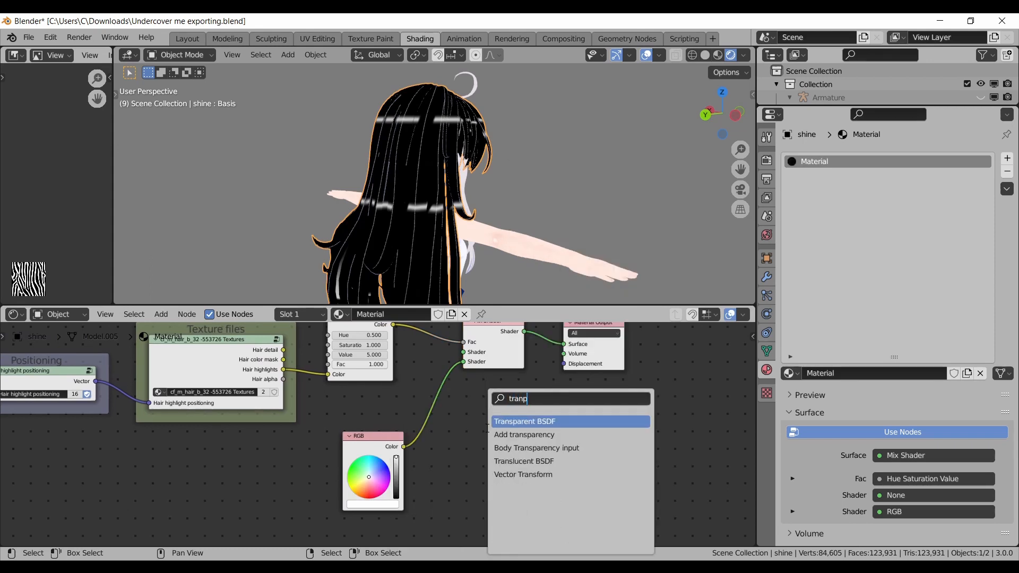
key("Return")
left_click(486, 428)
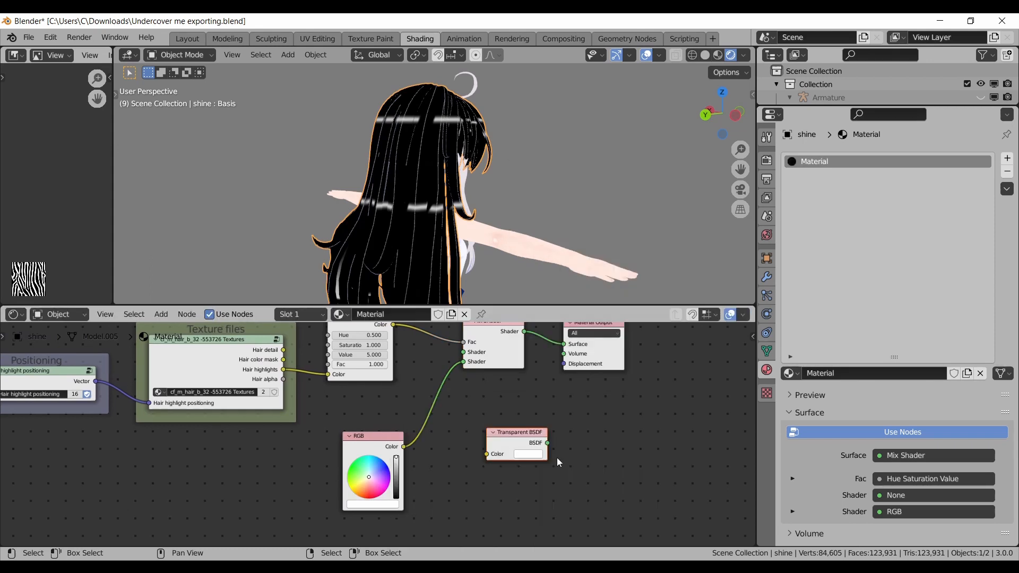
left_click_drag(548, 442, 463, 352)
left_click_drag(515, 440, 356, 401)
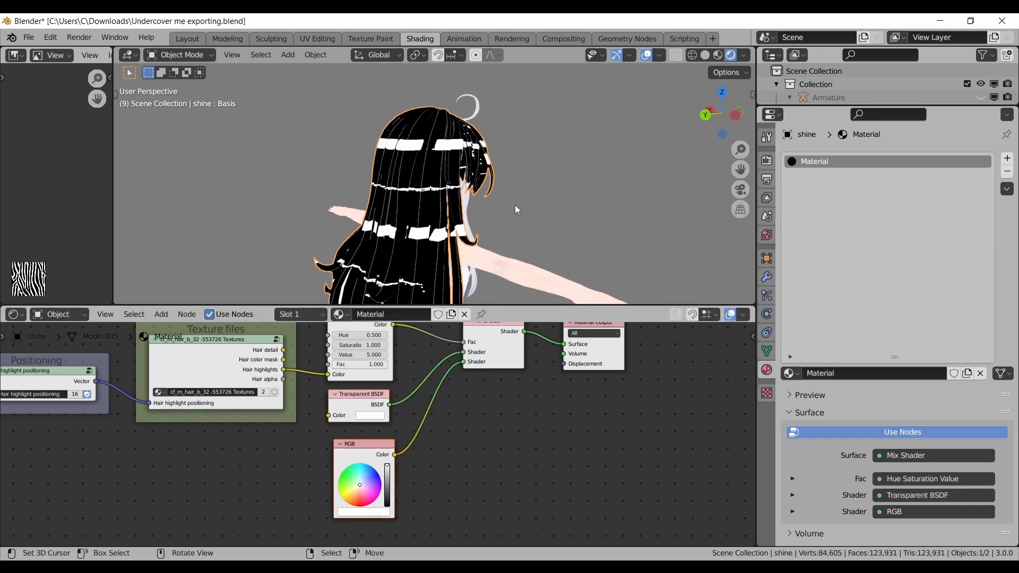
middle_click_drag(491, 373, 473, 436)
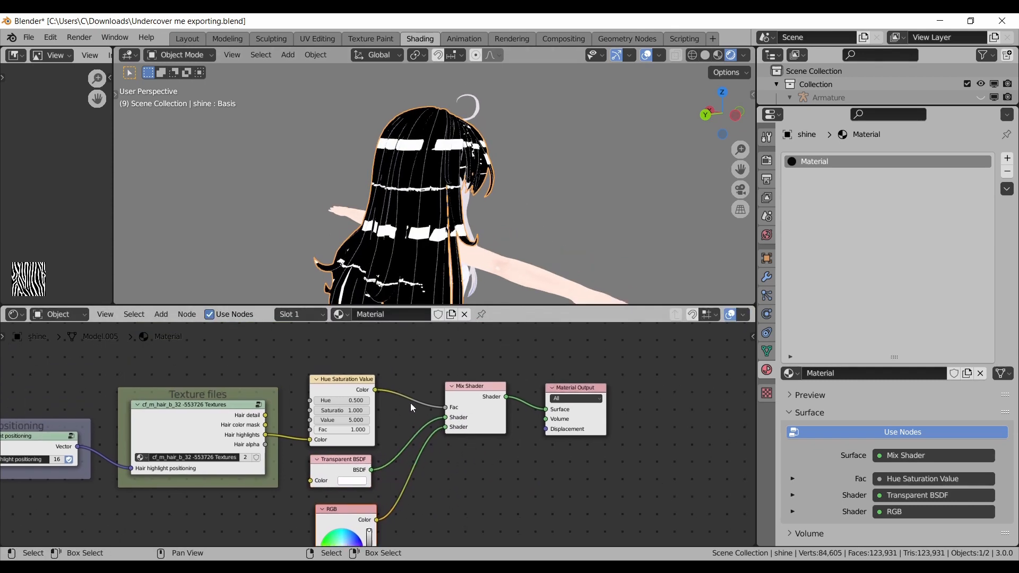
Step: Set the shine material's Blend Mode to Alpha Blend
scroll(409, 462, "down", 2)
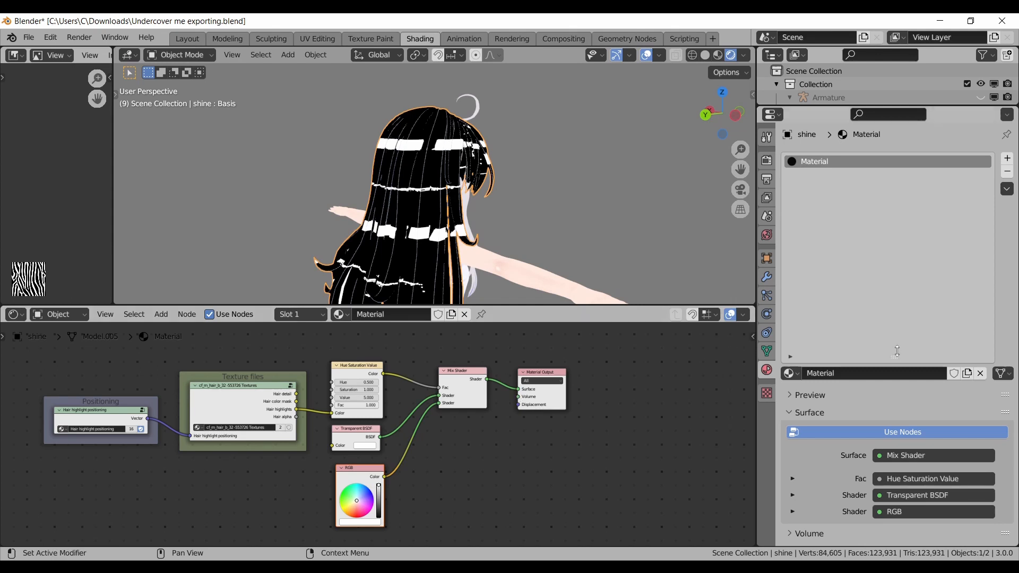
scroll(824, 313, "down", 5)
left_click(941, 452)
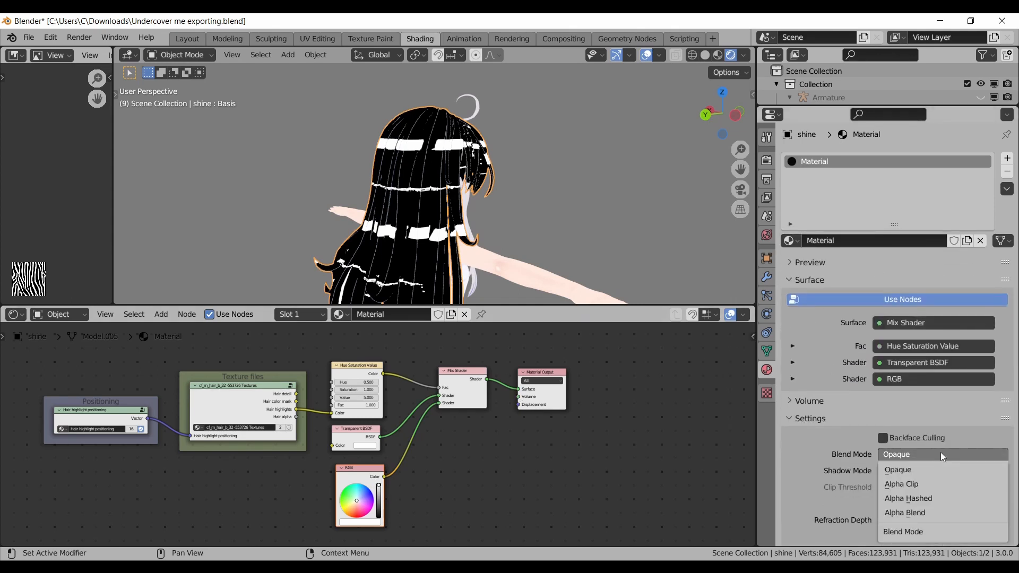
left_click(935, 511)
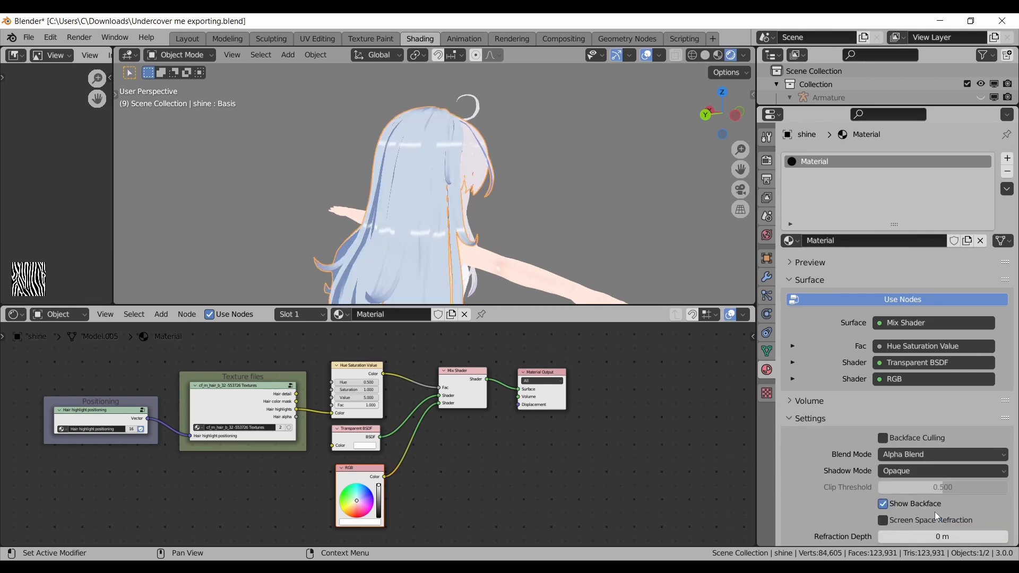
scroll(494, 201, "up", 1)
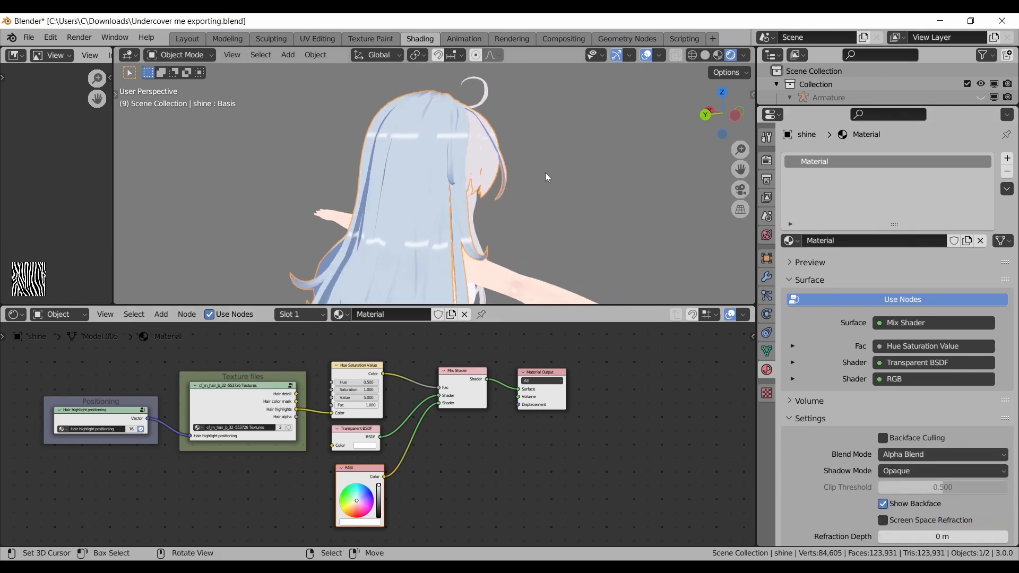
key("g")
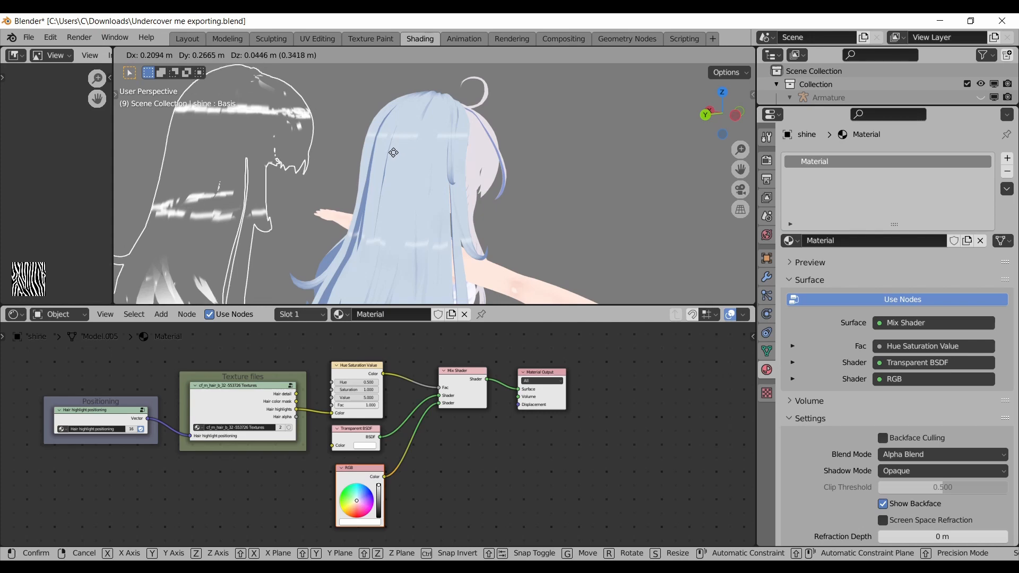
right_click(393, 152)
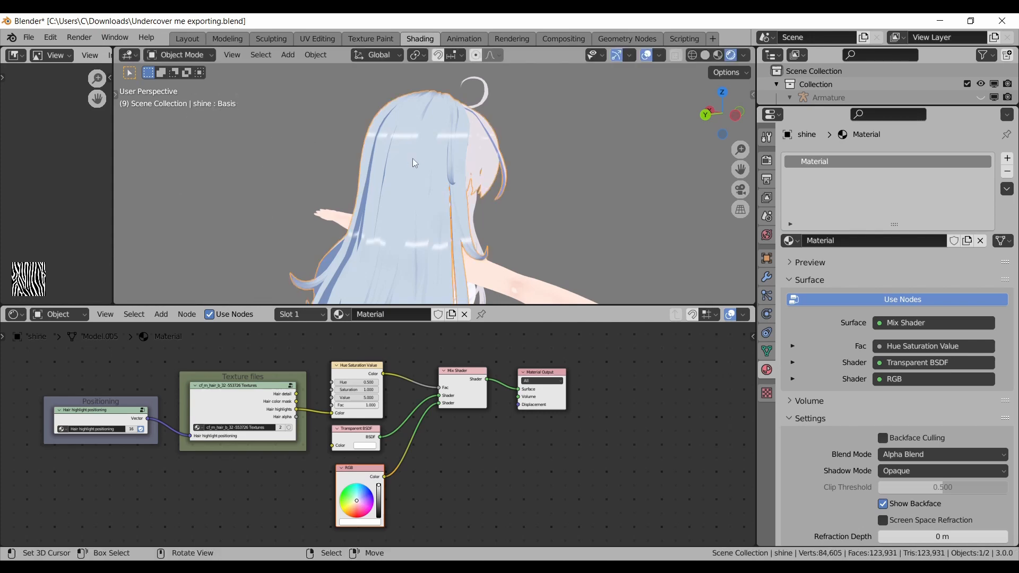
Step: Remove the shine mesh's UVMap layer and rename its Hair UV Map layer to UVMap
left_click(766, 351)
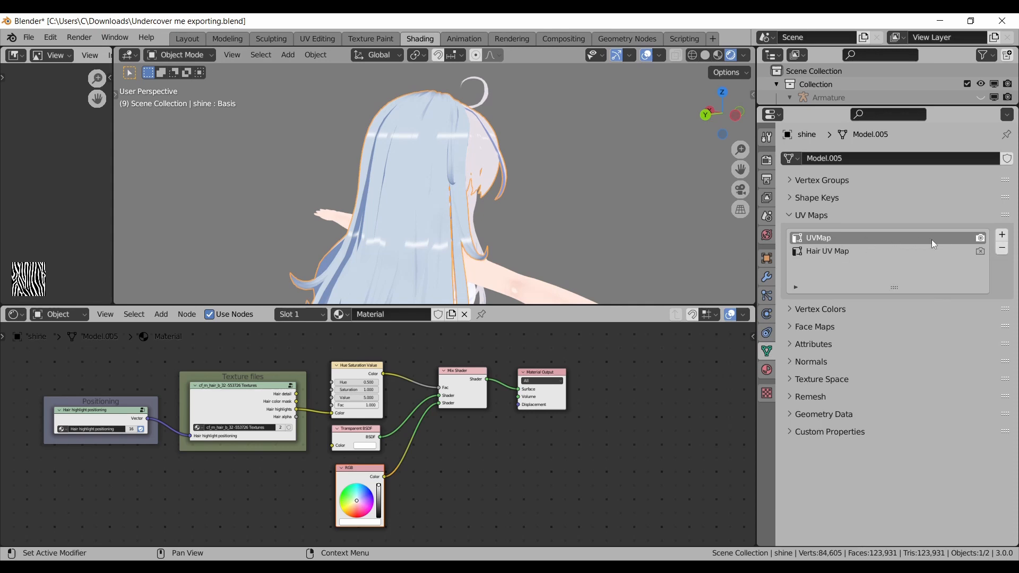
left_click(1002, 248)
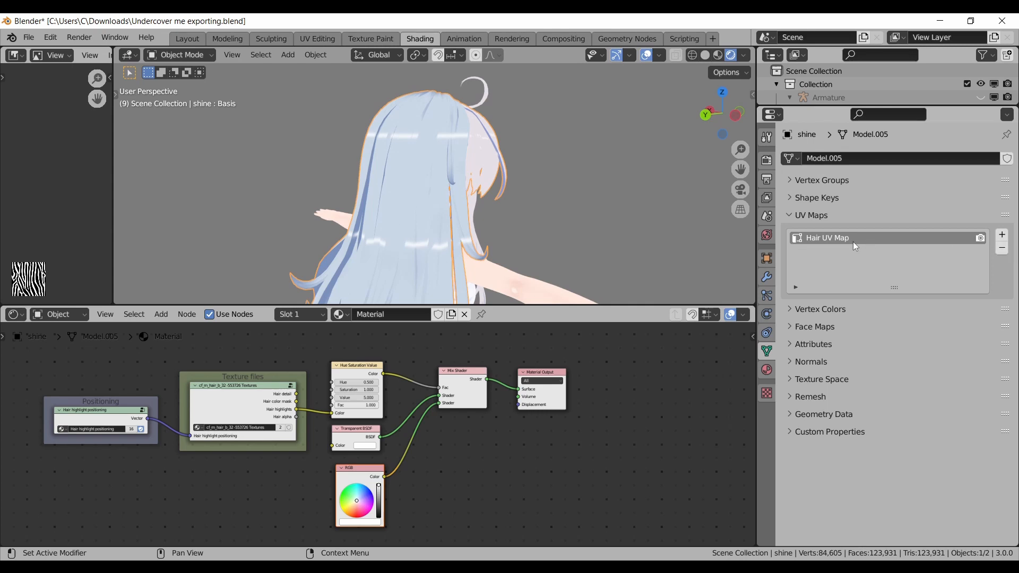
key("BackSpace")
key("BackSpace")
key("BackSpace")
key("BackSpace")
key("BackSpace")
key("BackSpace")
key("Return")
Step: Point the UV Map node inside the Hair highlight positioning group to UVMap and return to the material's main node tree
middle_click_drag(169, 405, 387, 413)
scroll(387, 413, "up", 9)
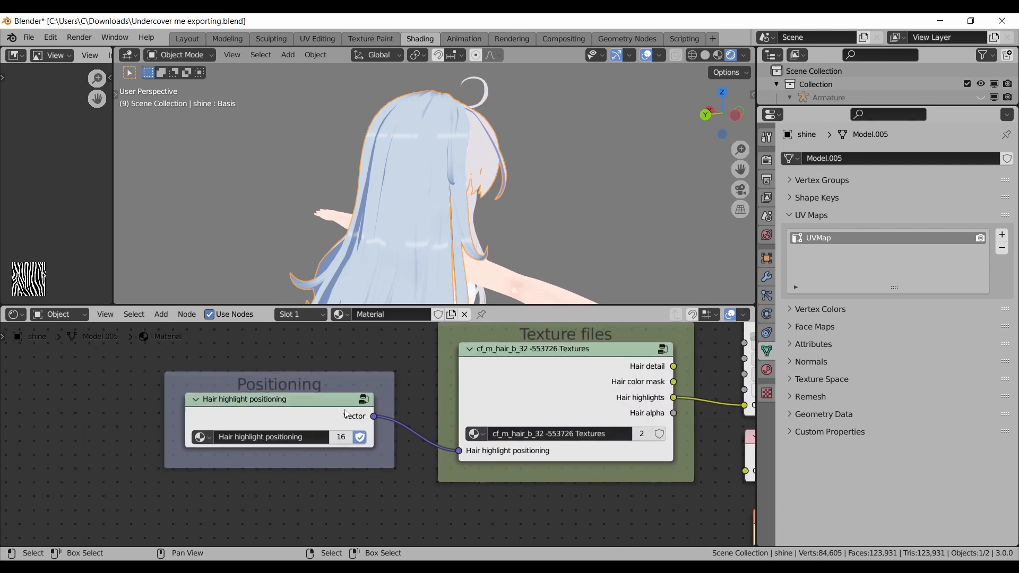
left_click(364, 399)
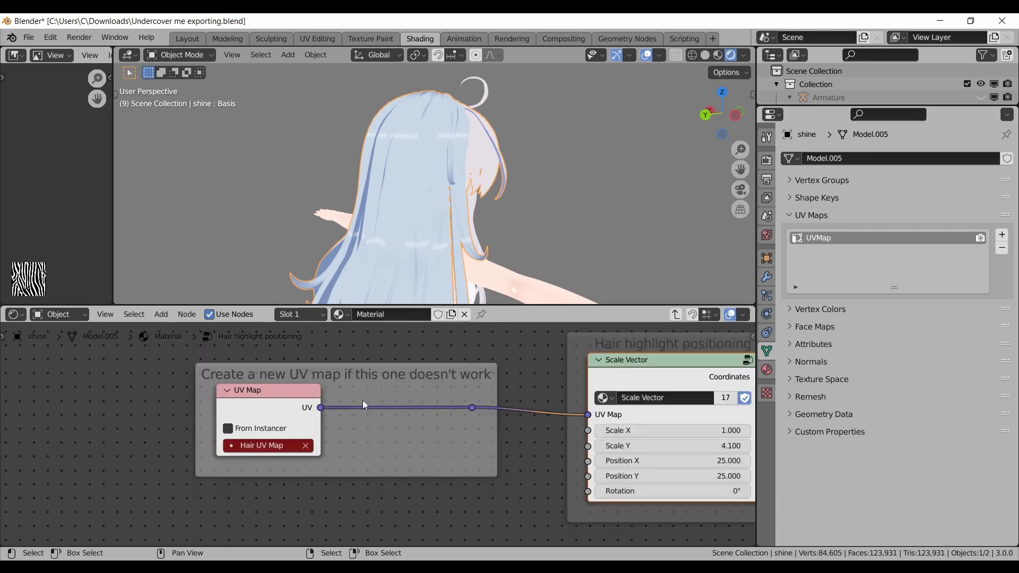
left_click(279, 447)
left_click(289, 302)
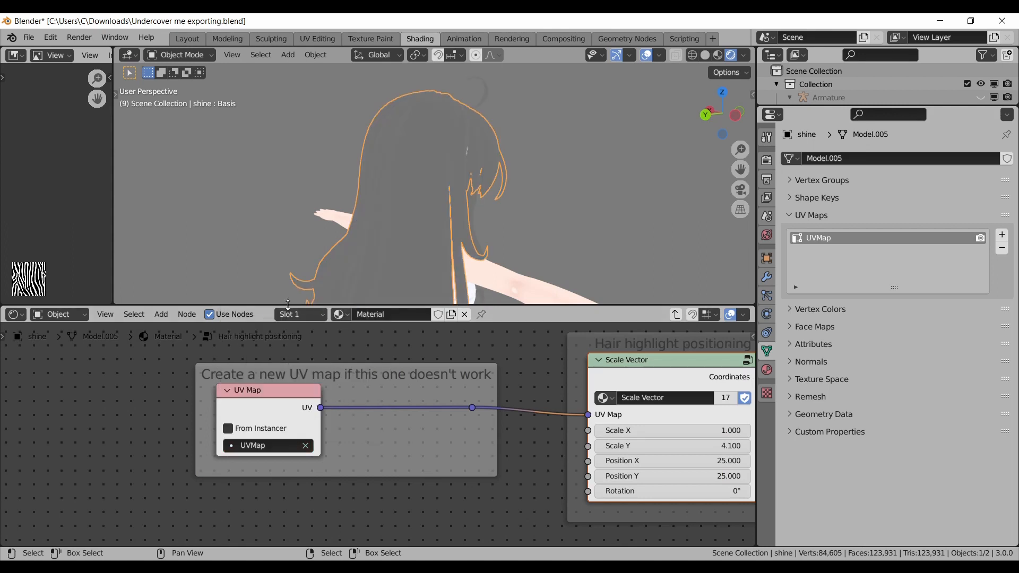
left_click(676, 314)
middle_click_drag(578, 377, 326, 402)
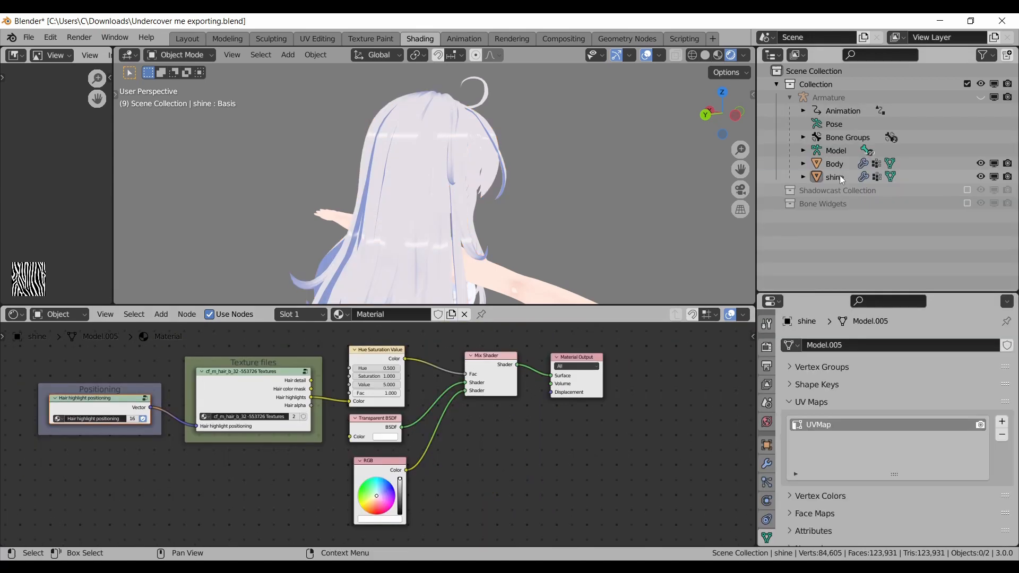
Step: Join the shine object into the Body mesh, keeping Body as the active object
left_click(838, 177)
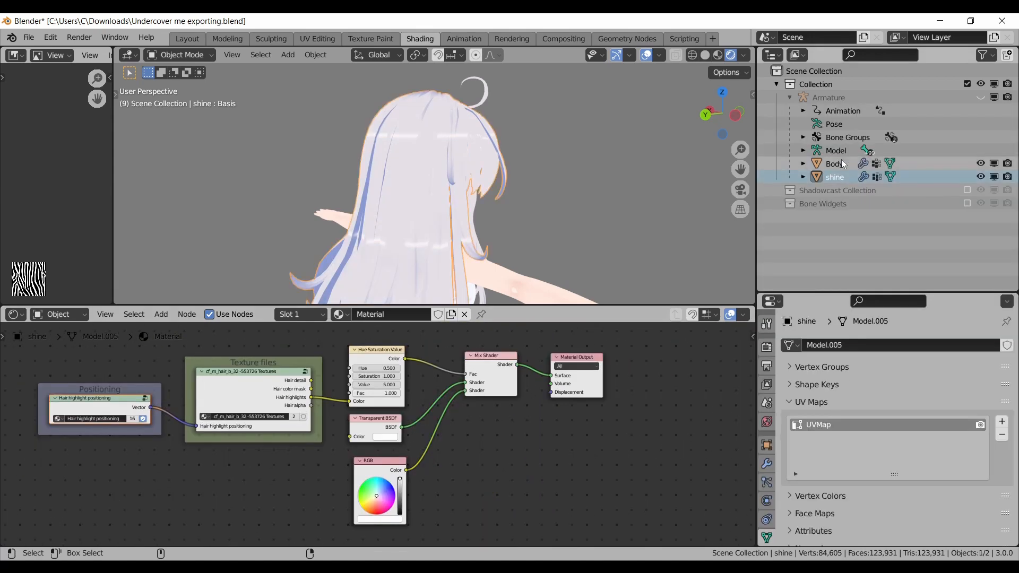
left_click(841, 163, "ctrl")
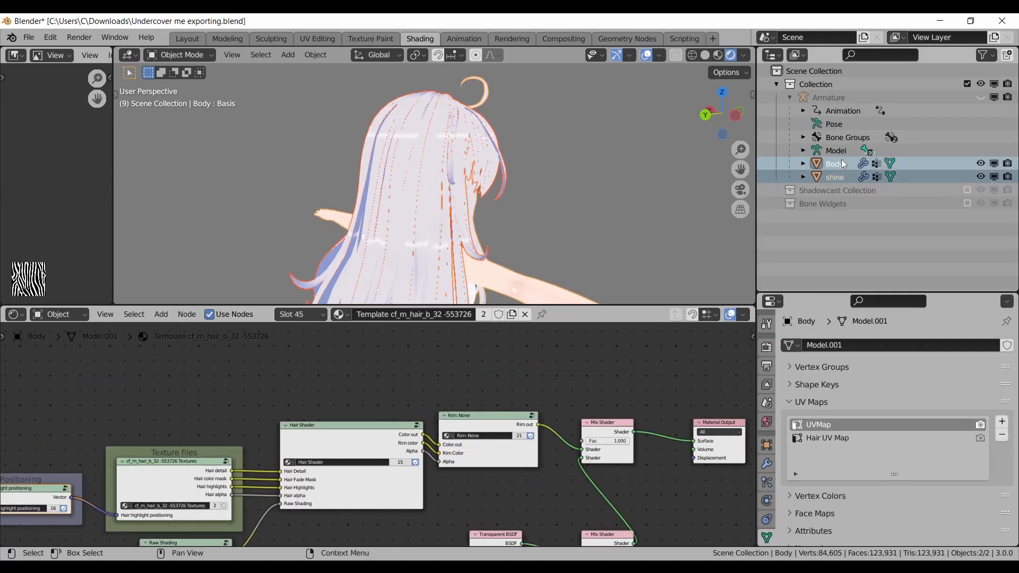
left_click(325, 55)
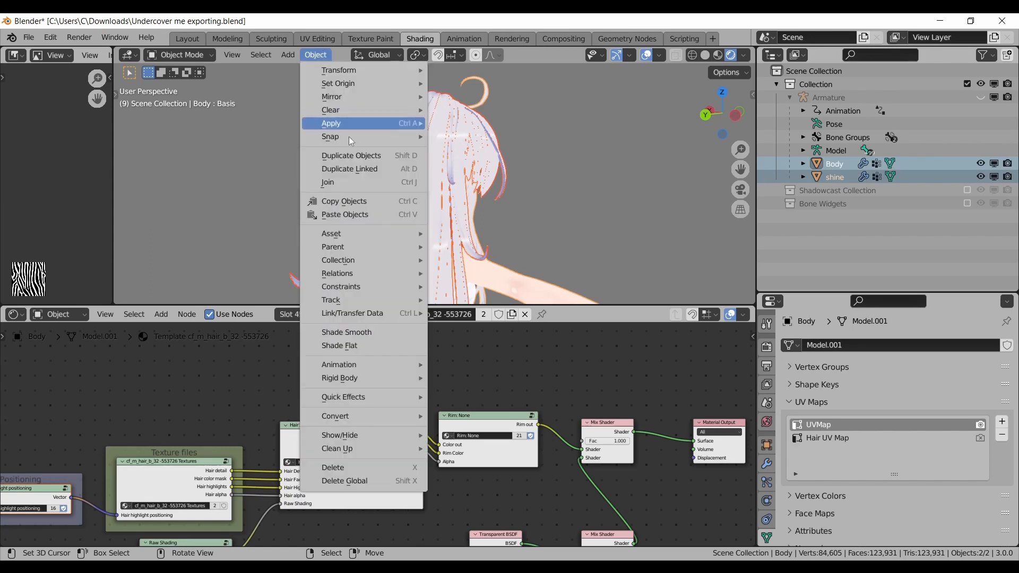
left_click(359, 182)
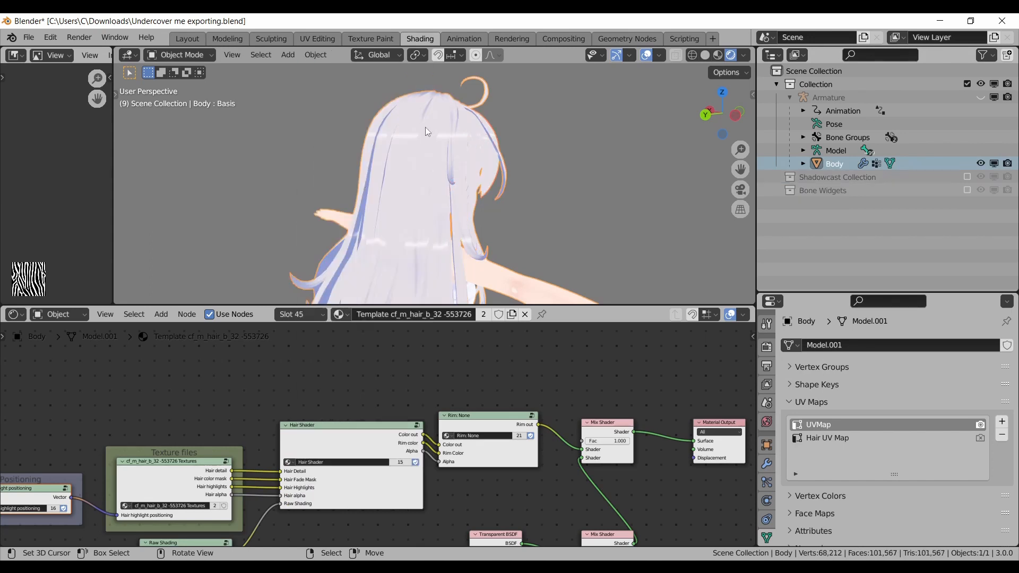
Step: Bake the material templates into the elaina baked folder and apply the baked templates as Light atlas
left_click(196, 43)
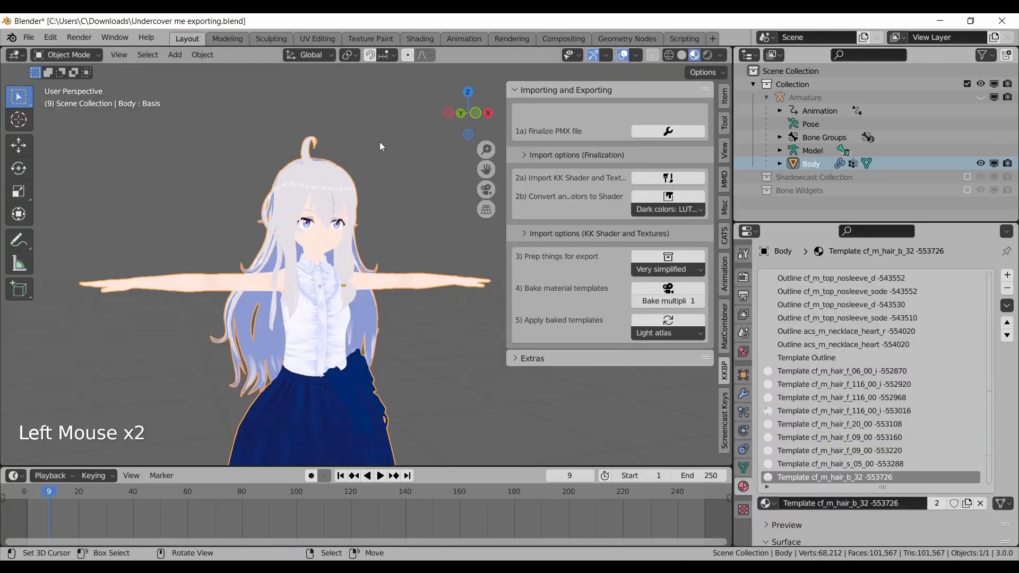
left_click(674, 289)
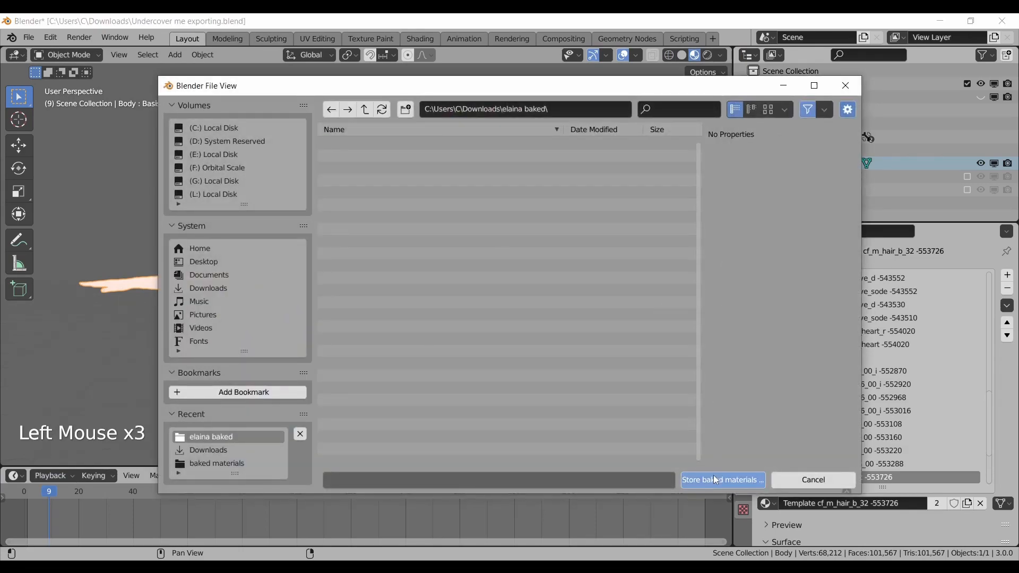
left_click(713, 479)
left_click(679, 321)
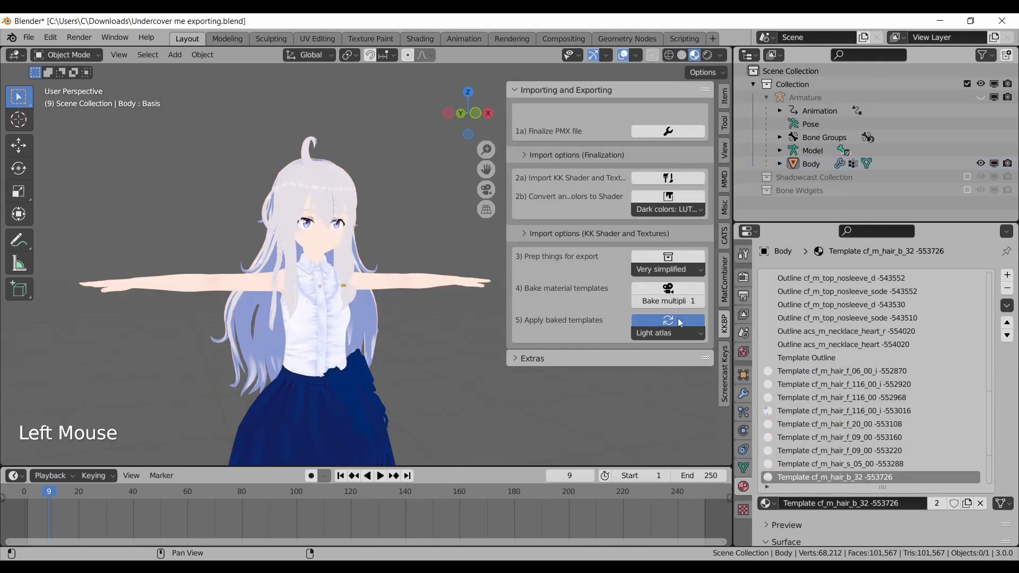
Step: Select the Body faces assigned to Material and trial-move them to examine the separate shine hair layer, cancelling the move
left_click(709, 486)
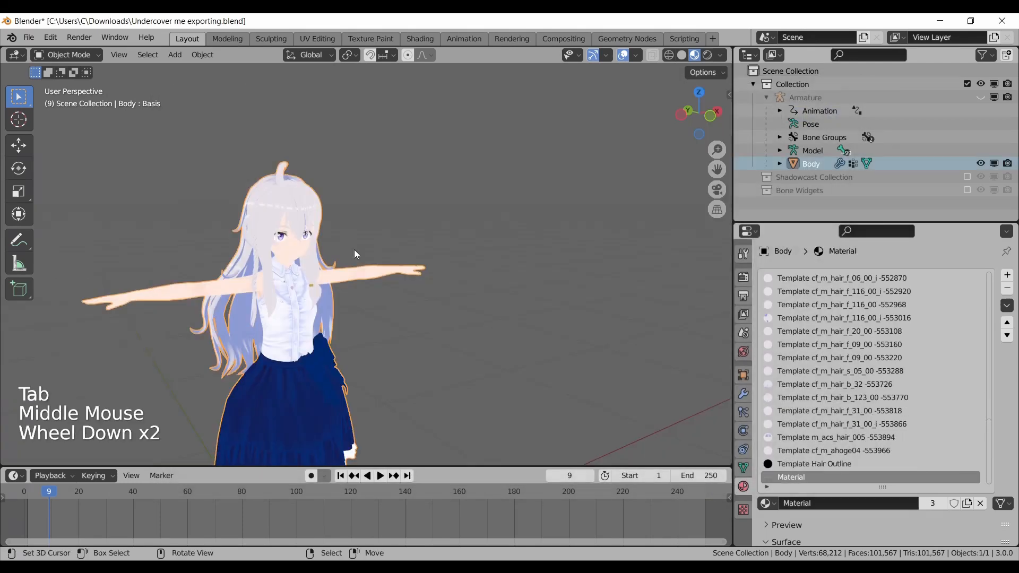
middle_click_drag(355, 250, 532, 251)
scroll(533, 251, "up", 1)
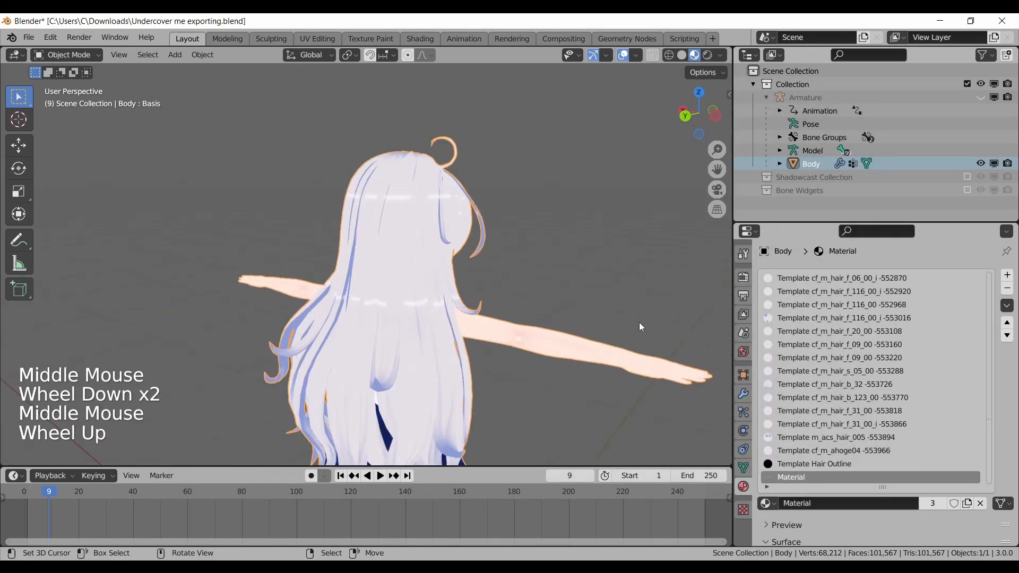
key("Tab")
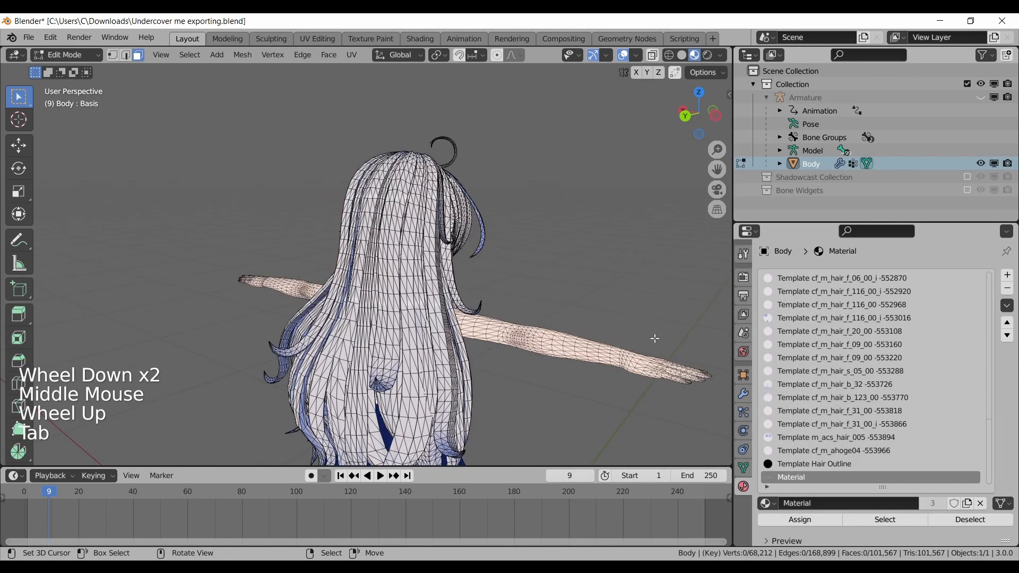
left_click(881, 524)
key("g")
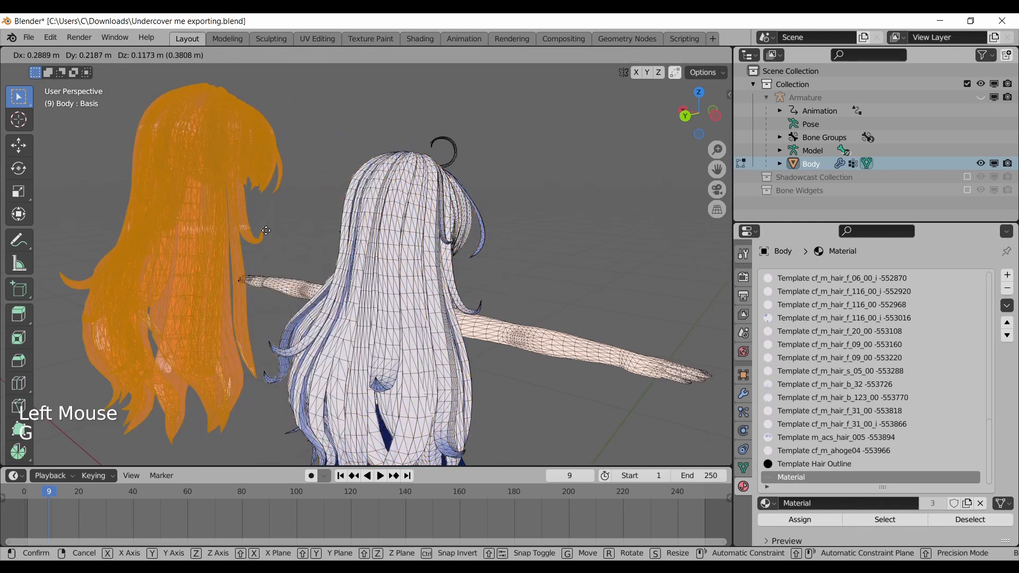
right_click(266, 230)
key("Tab")
middle_click_drag(469, 253, 499, 253)
scroll(472, 256, "up", 2)
key("Tab")
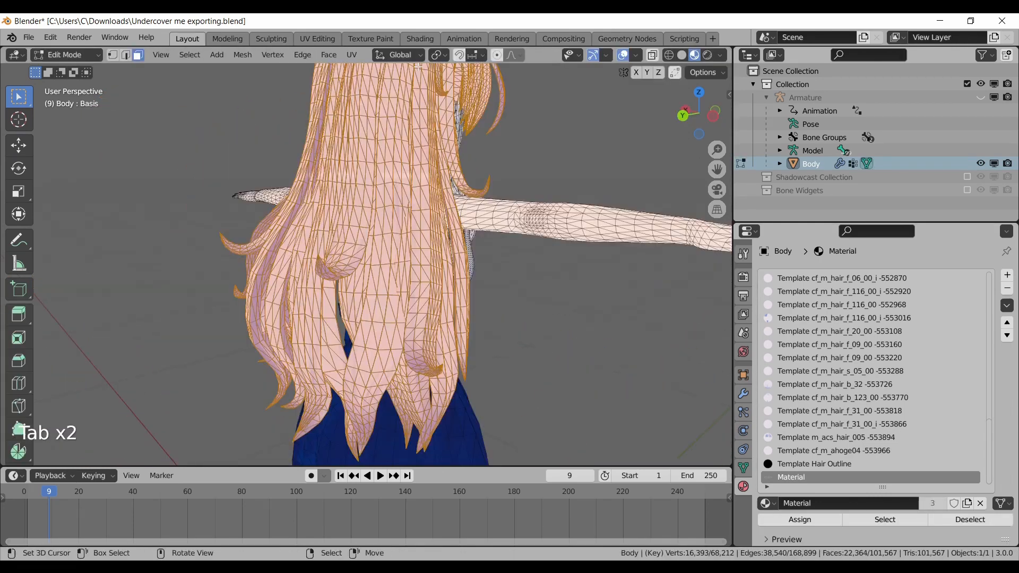
right_click(405, 283)
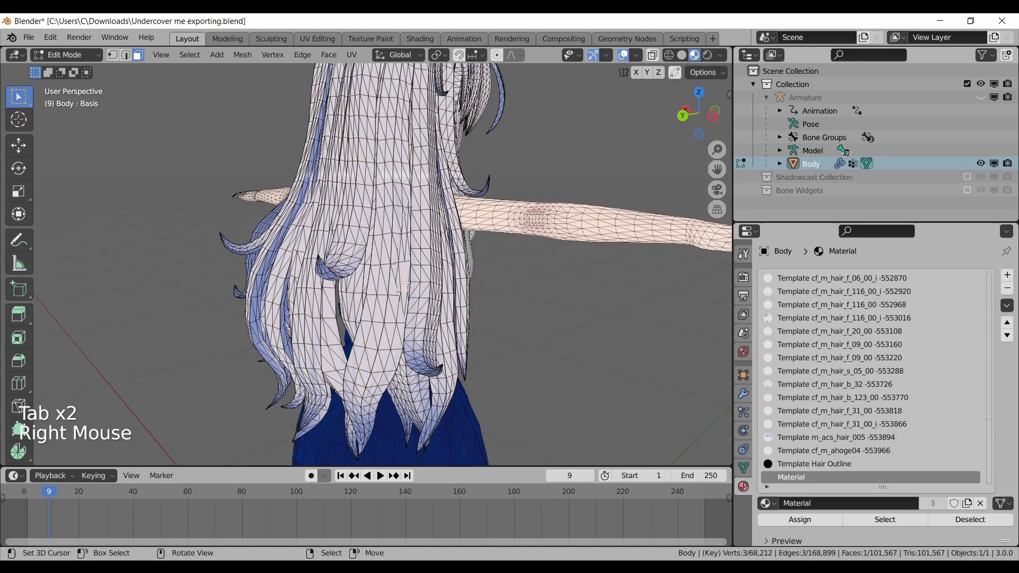
Step: Rename the Body's Material slot to Hair shine
middle_click_drag(467, 175, 502, 215, "shift")
middle_click_drag(502, 215, 332, 224)
double_click(796, 479)
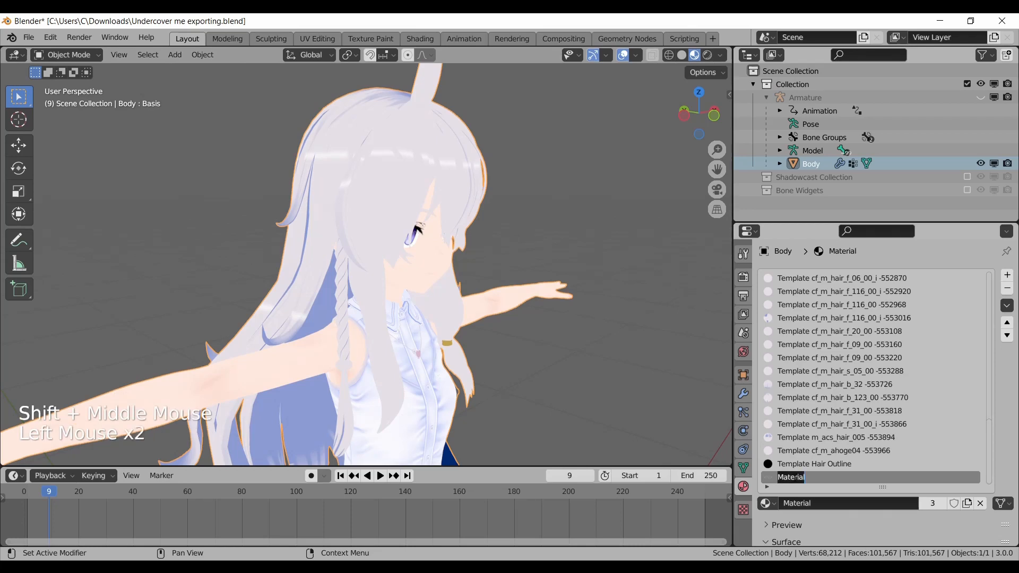
type("Hair Shine")
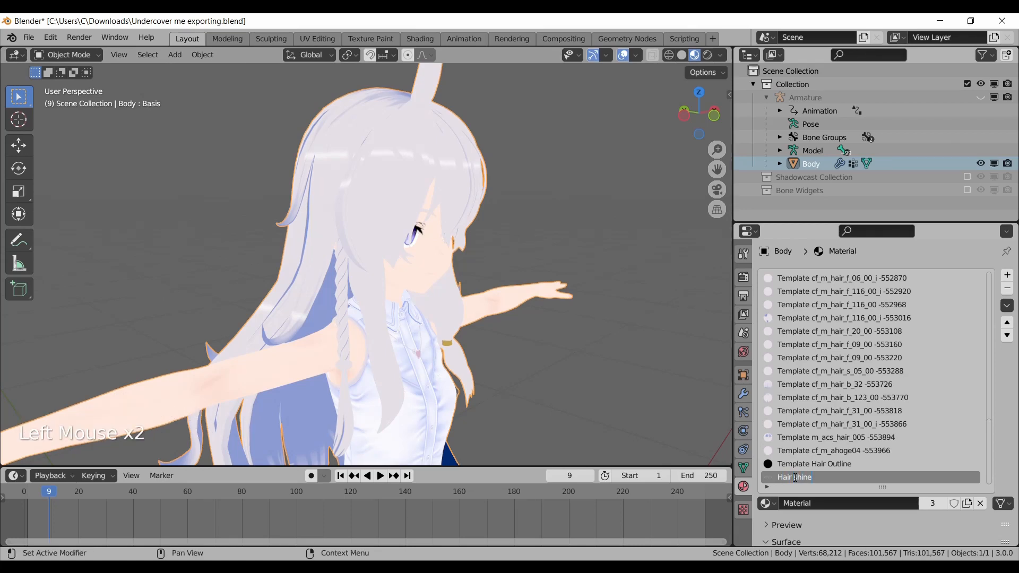
key("Return")
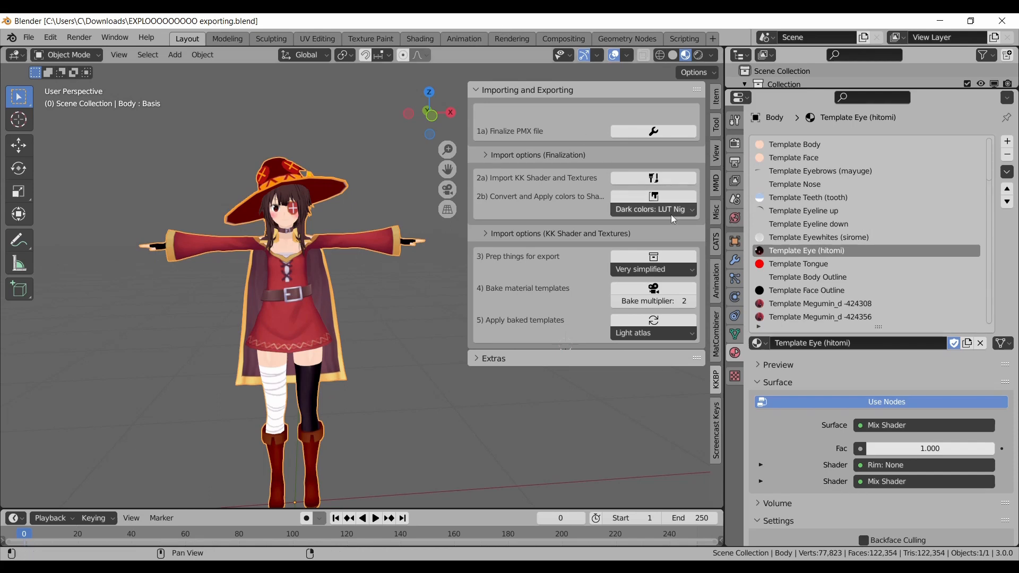
Step: Generate the atlas material list with the CATS Optimization tools for the Megumin character
left_click(716, 244)
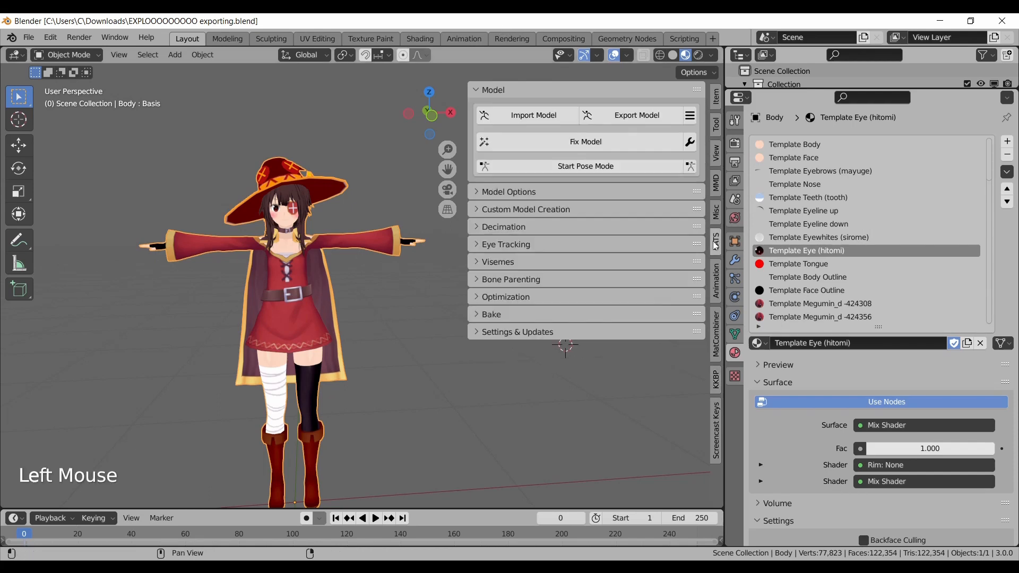
left_click(547, 298)
left_click(525, 90)
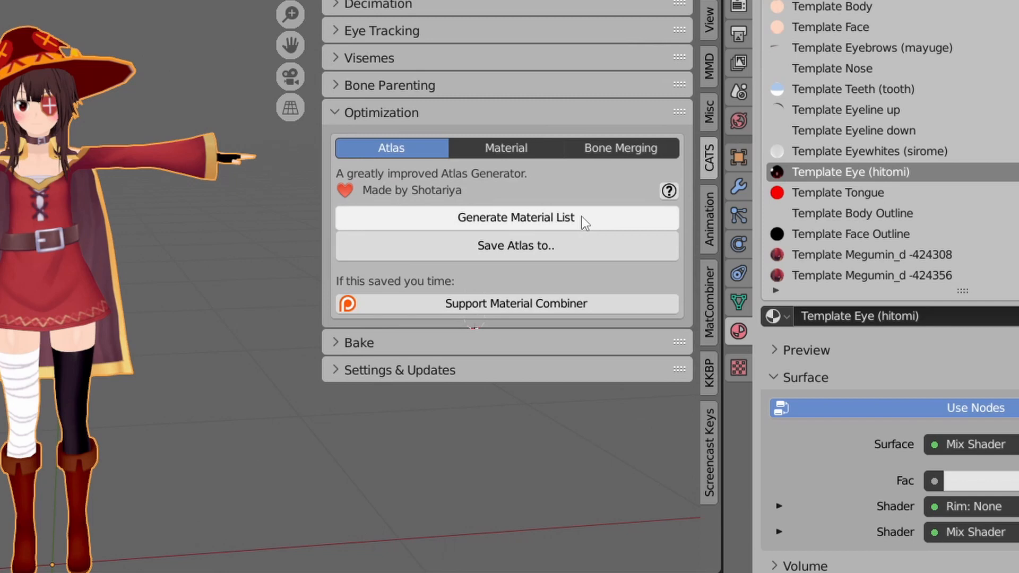
left_click(582, 216)
Step: Set the atlas layer to 2 for Template Eyeline up, Eyeline down, Eyewhites (sirome), Eye (hitomi) and Nose
scroll(553, 288, "down", 10)
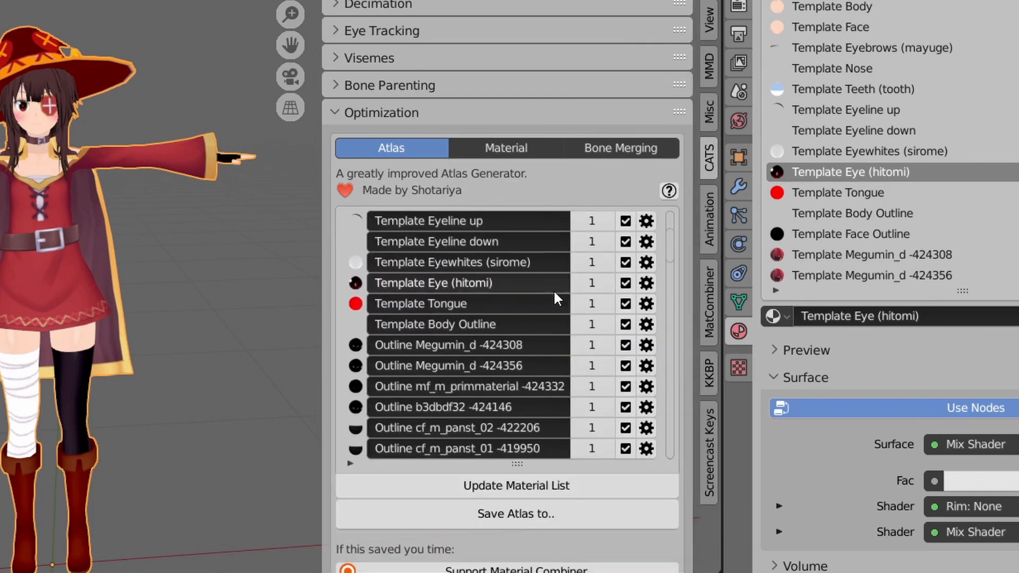
scroll(552, 288, "up", 10)
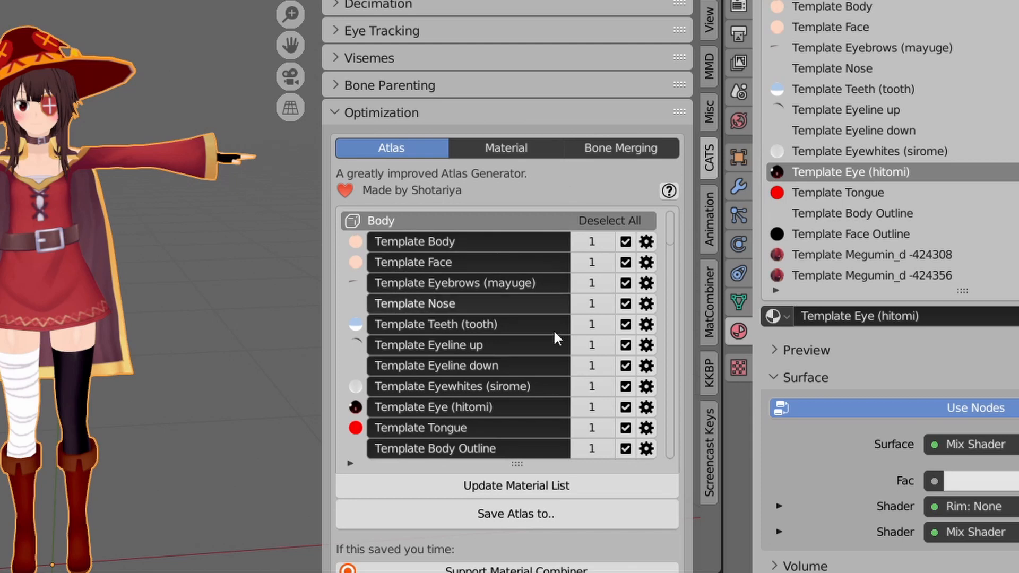
left_click(605, 346)
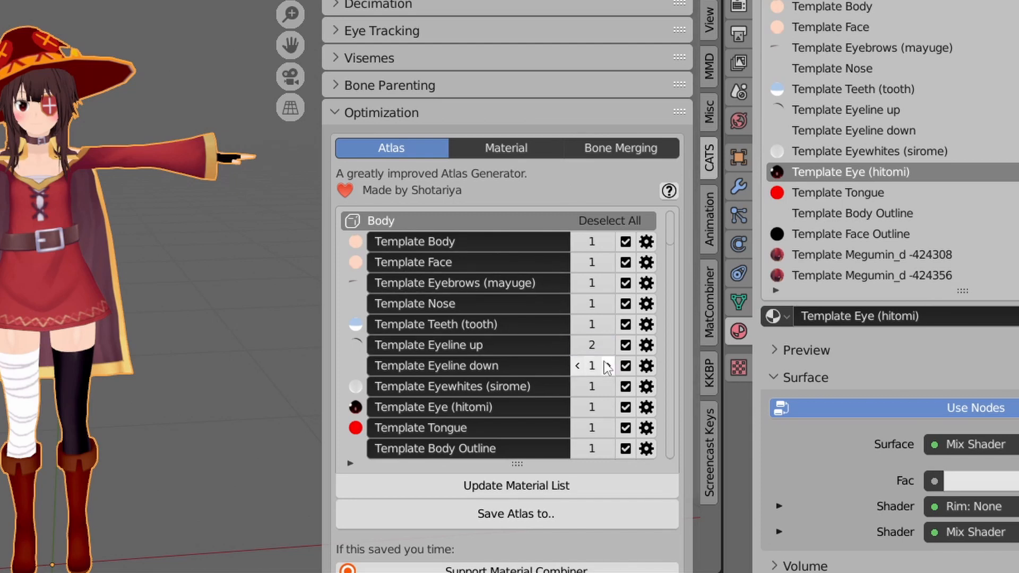
left_click(607, 365)
left_click(606, 387)
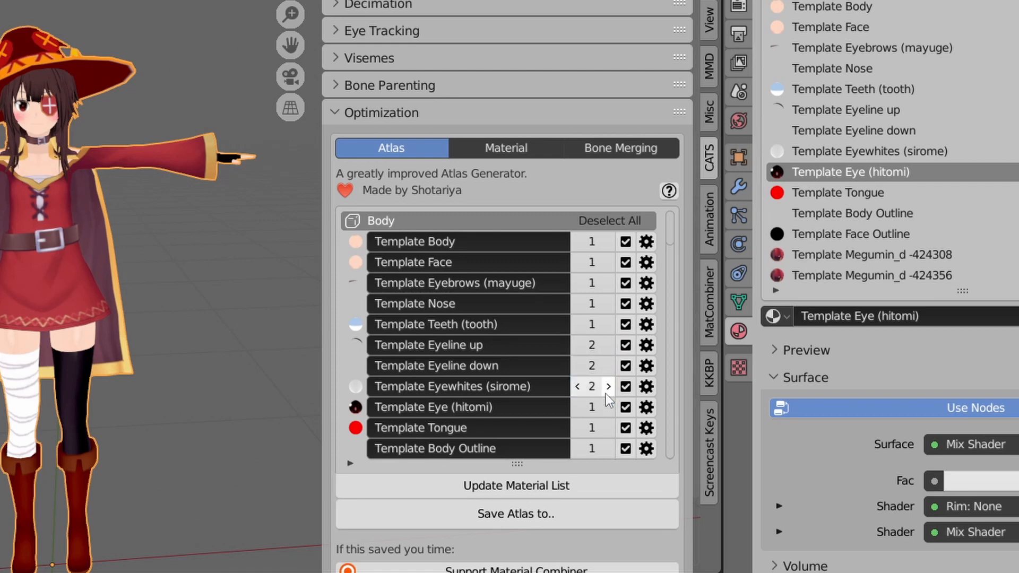
left_click(608, 407)
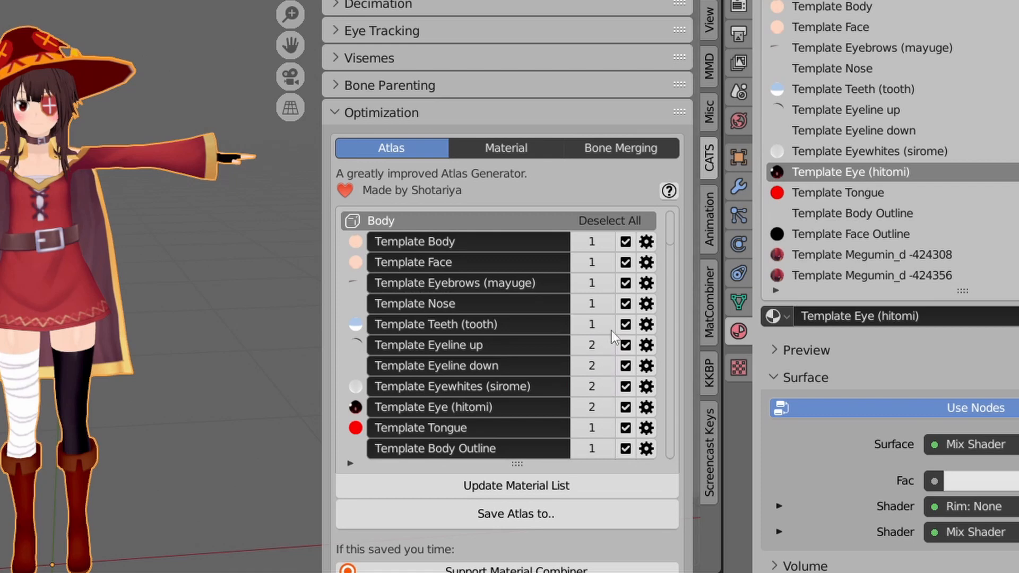
left_click(610, 304)
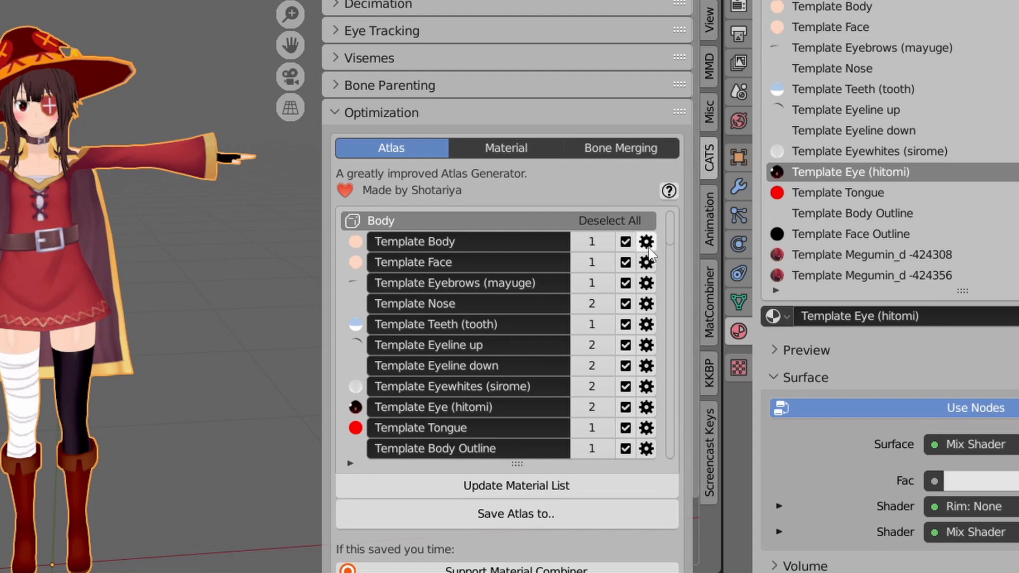
Step: Set the atlas layer to 3 for the hair templates from cf_m_hair_b_03_00 through the first cf_m_hair_f_115_00
scroll(523, 294, "down", 6)
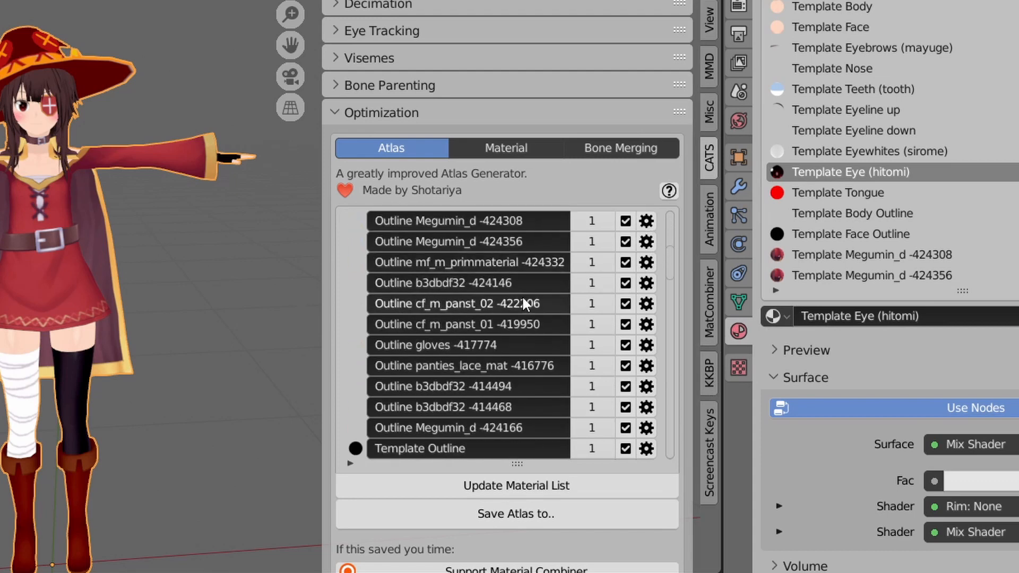
scroll(522, 301, "down", 15)
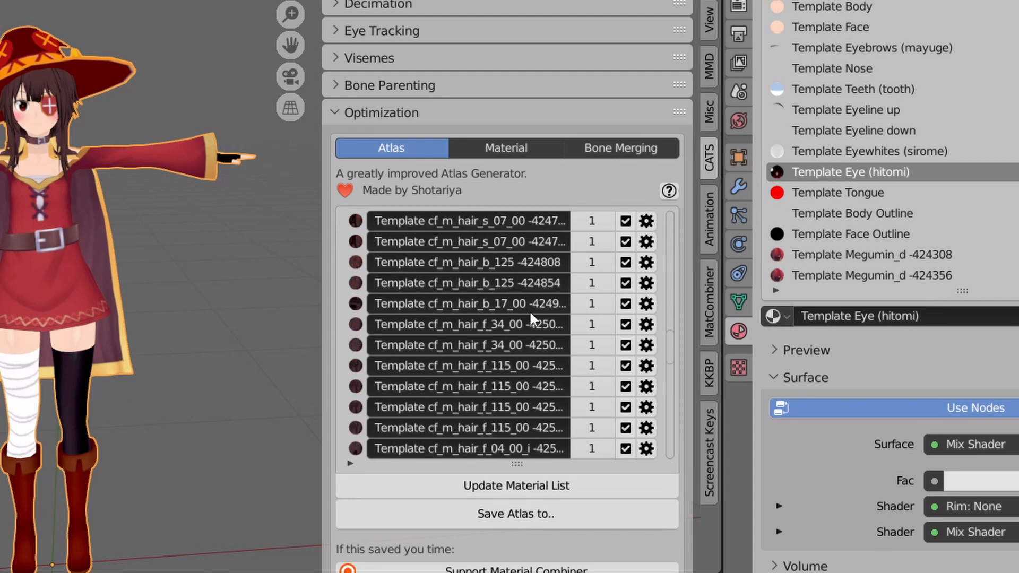
scroll(530, 313, "up", 10)
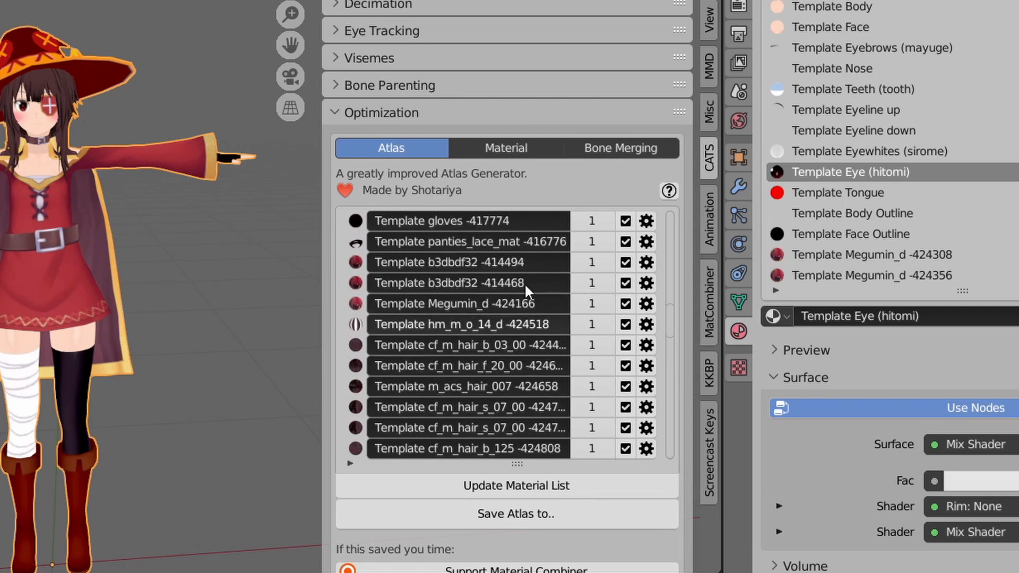
scroll(524, 282, "down", 2)
scroll(524, 282, "down", 3)
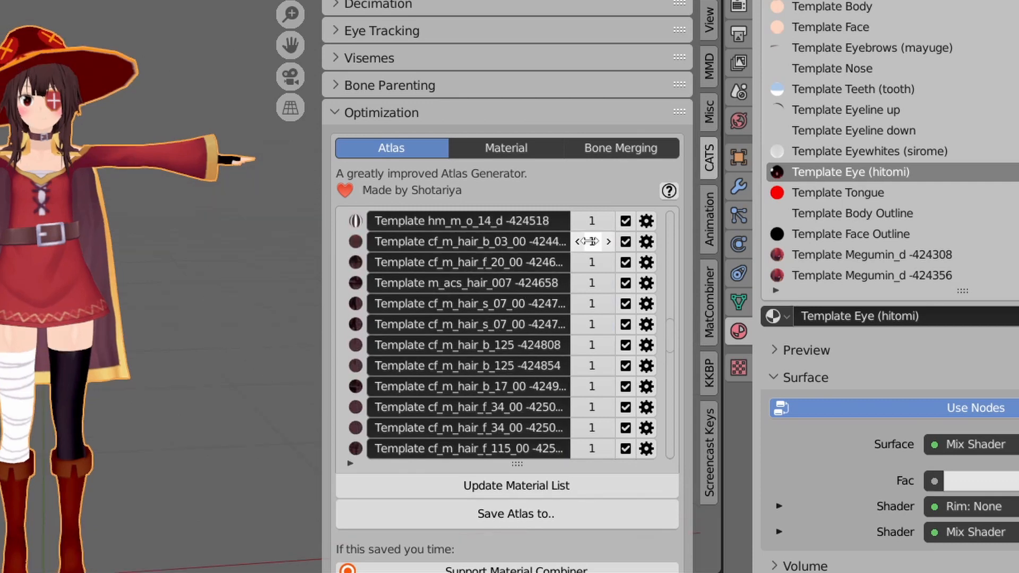
mouse_move(592, 241)
left_mouse_down()
mouse_move(593, 448)
mouse_move(593, 241)
left_mouse_up()
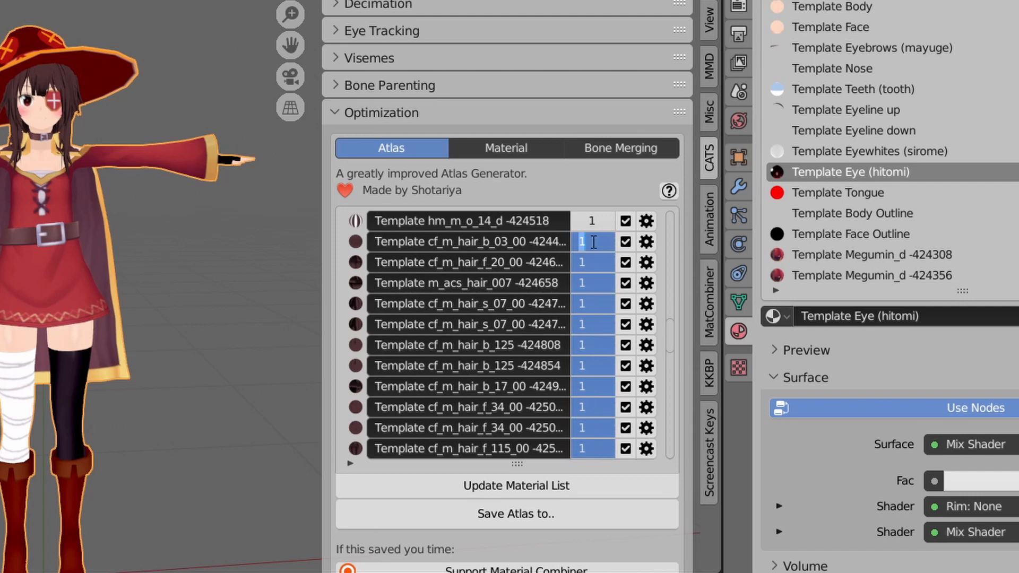
type("3")
key("Return")
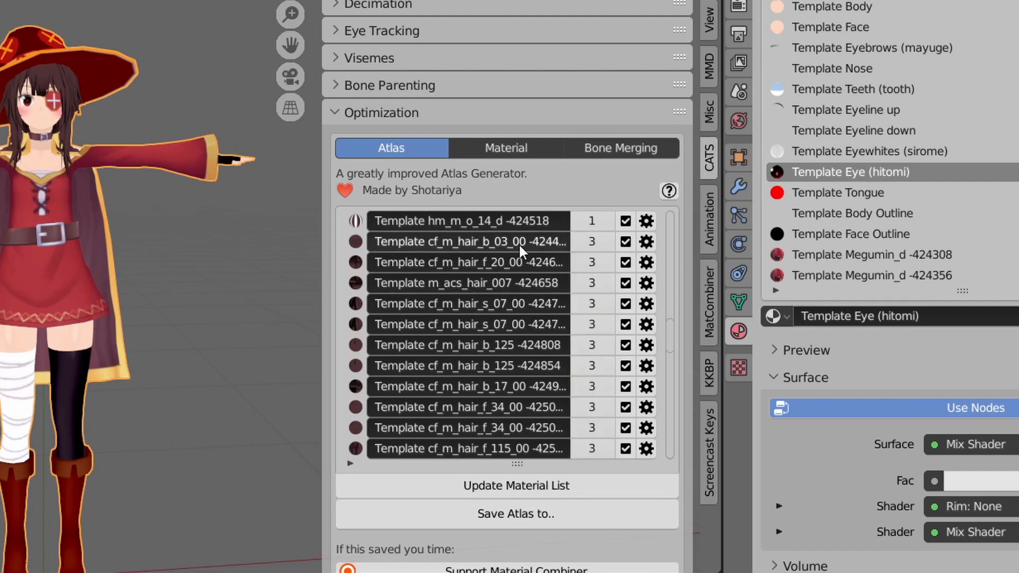
Step: Set the atlas layer to 3 for the remaining templates from the second cf_m_hair_f_115_00 through hm_m_o_14_d -424534
scroll(521, 282, "down", 7)
scroll(521, 282, "down", 4)
left_click_drag(592, 241, 593, 449)
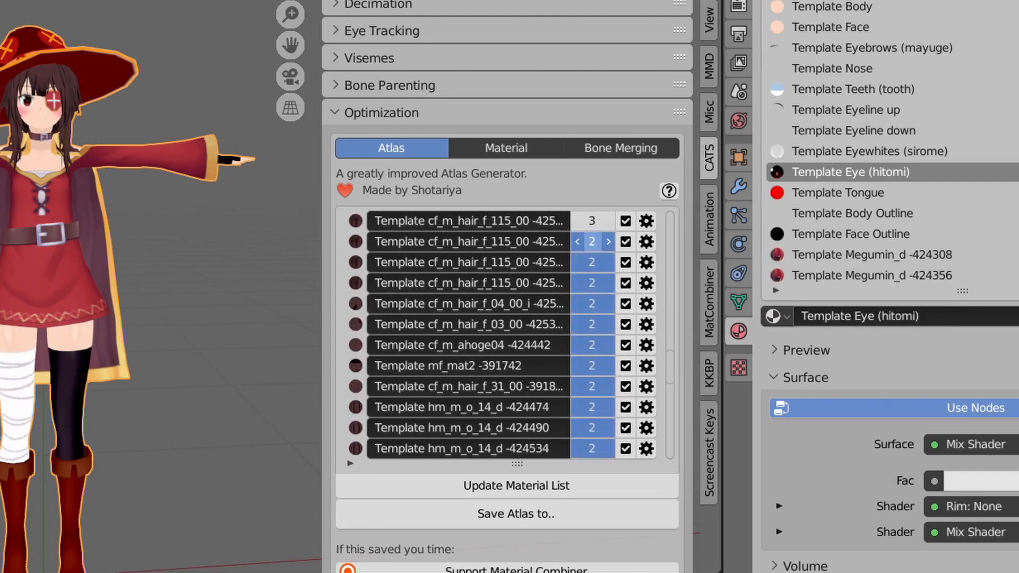
type("3")
key("Return")
scroll(572, 327, "down", 5)
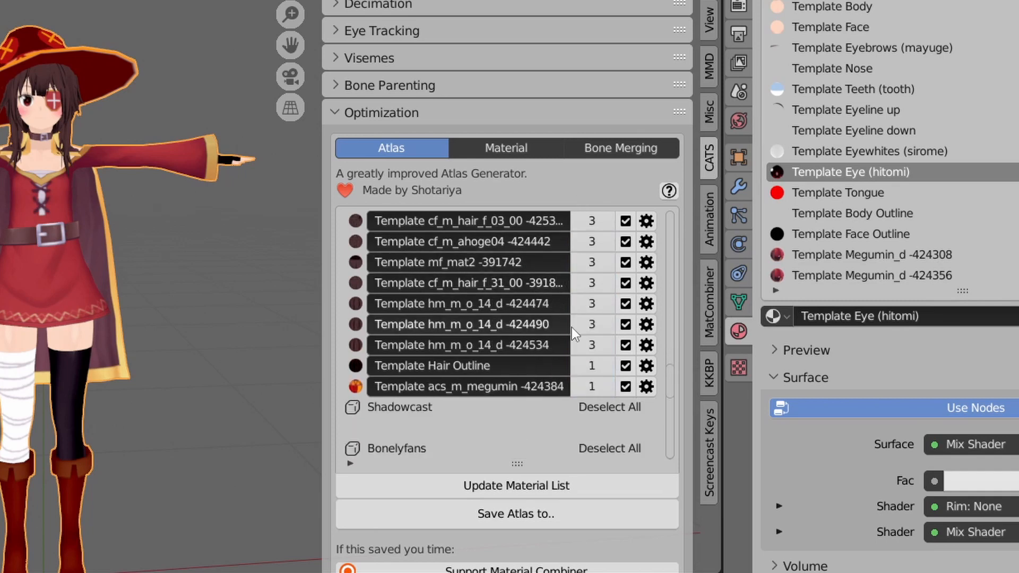
Step: Create the combined material atlas and save it to the Downloads folder
scroll(576, 302, "up", 15)
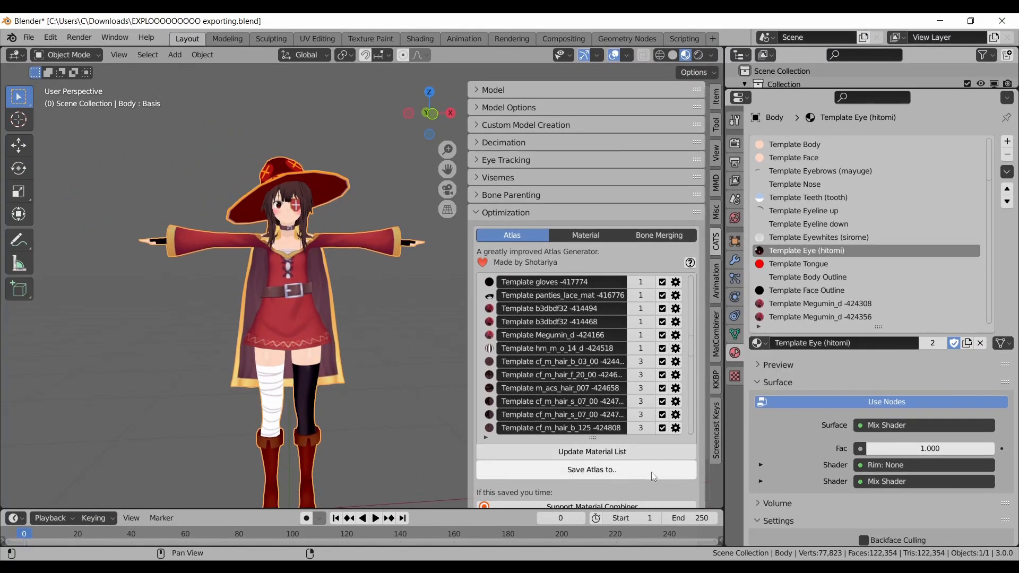
left_click(646, 470)
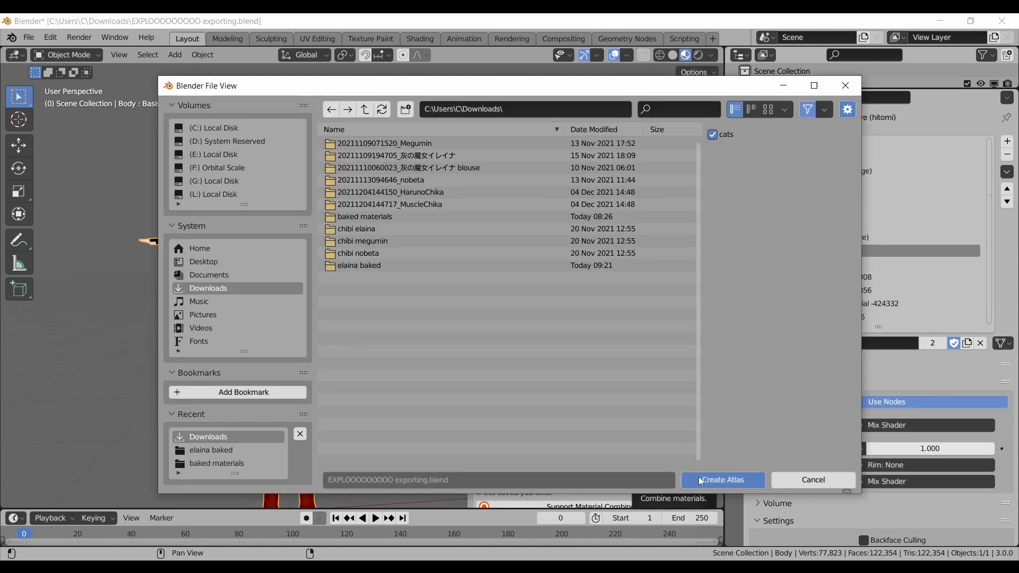
left_click(699, 477)
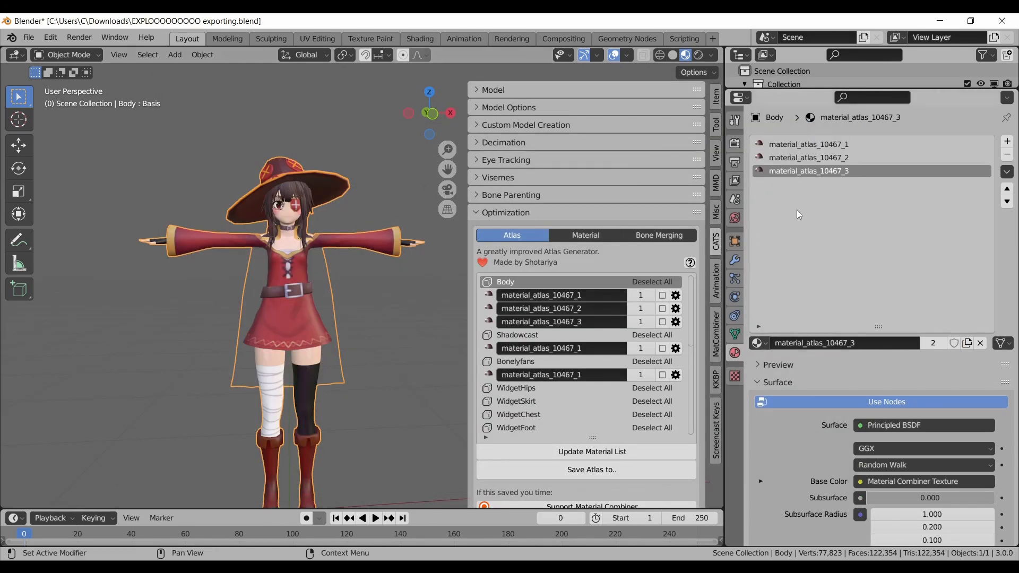
Step: Rename the body's first atlas material, material_atlas_10467_1, to Base layer
left_click(820, 144)
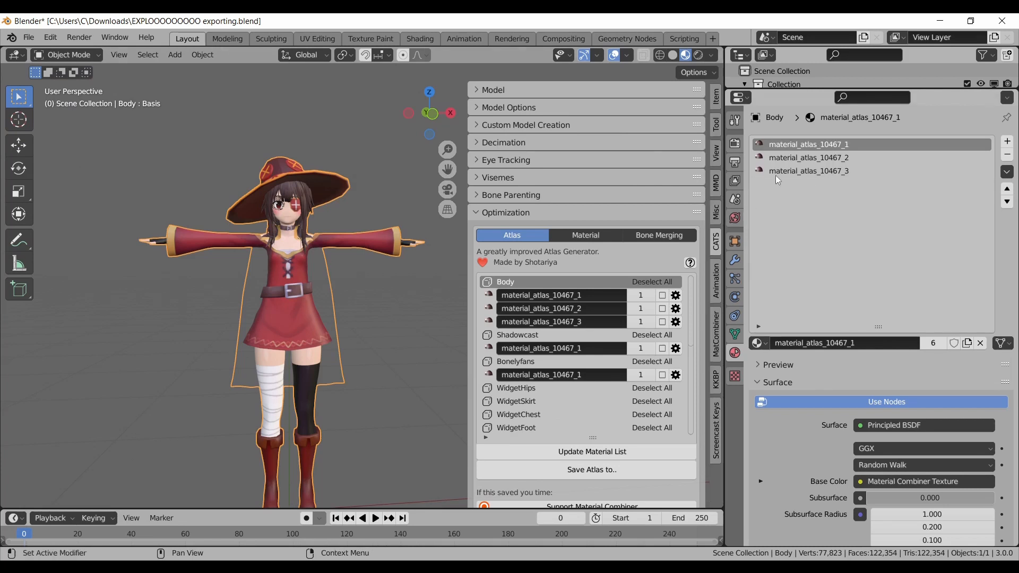
double_click(835, 145)
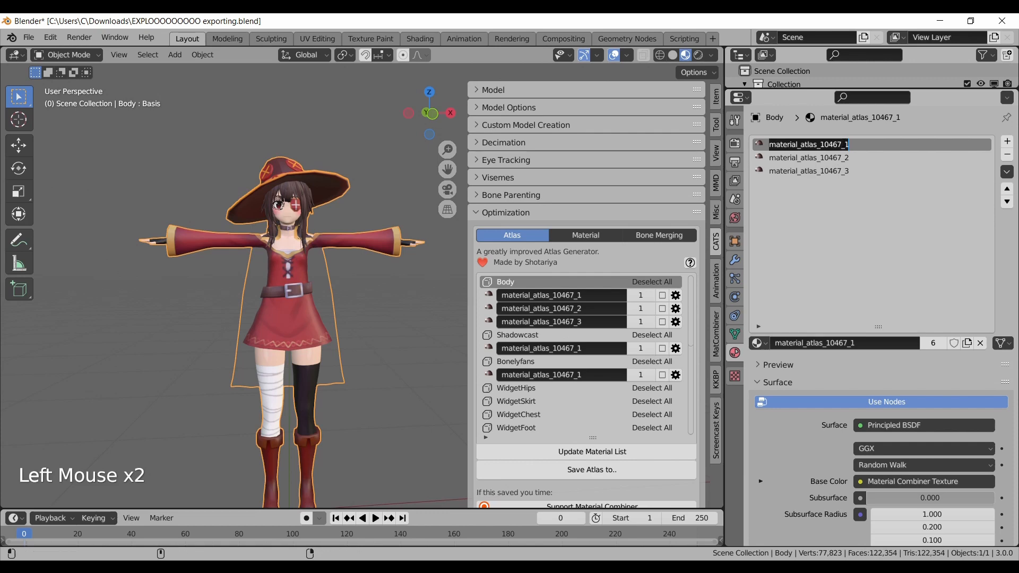
type("Base layer")
key("Return")
Step: Toggle node use off and on for material_atlas_10467_2 to identify its parts, and rename the material Transparent
left_click(842, 157)
scroll(316, 248, "up", 2)
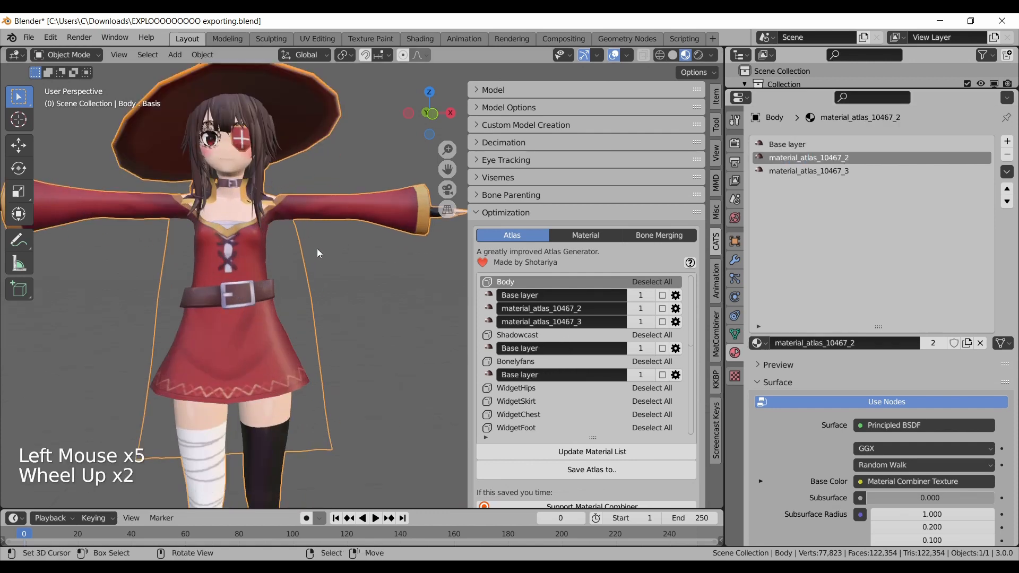
middle_click_drag(317, 249, 358, 241, "shift")
scroll(357, 235, "up", 1)
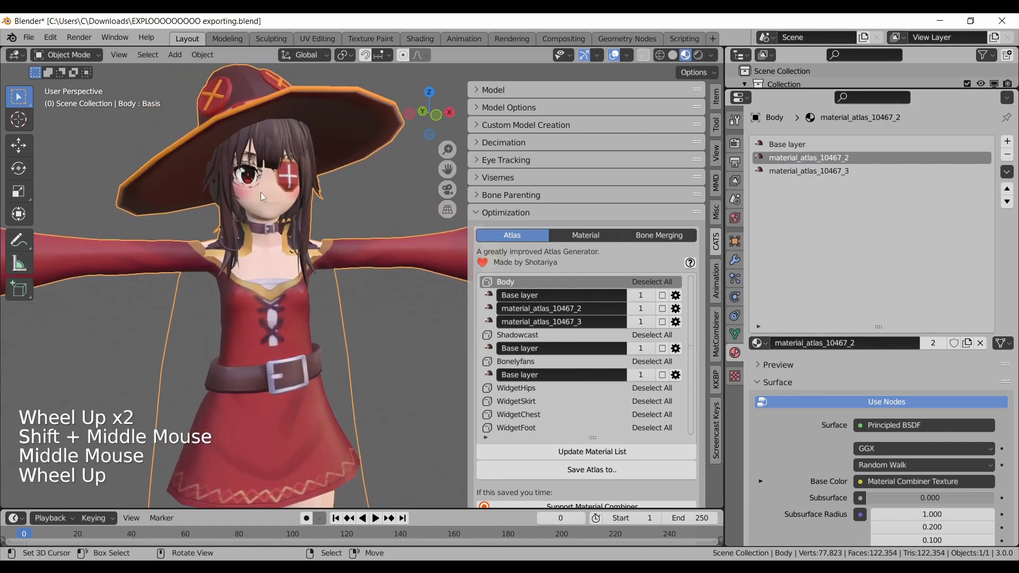
left_click(893, 402)
left_click(895, 405)
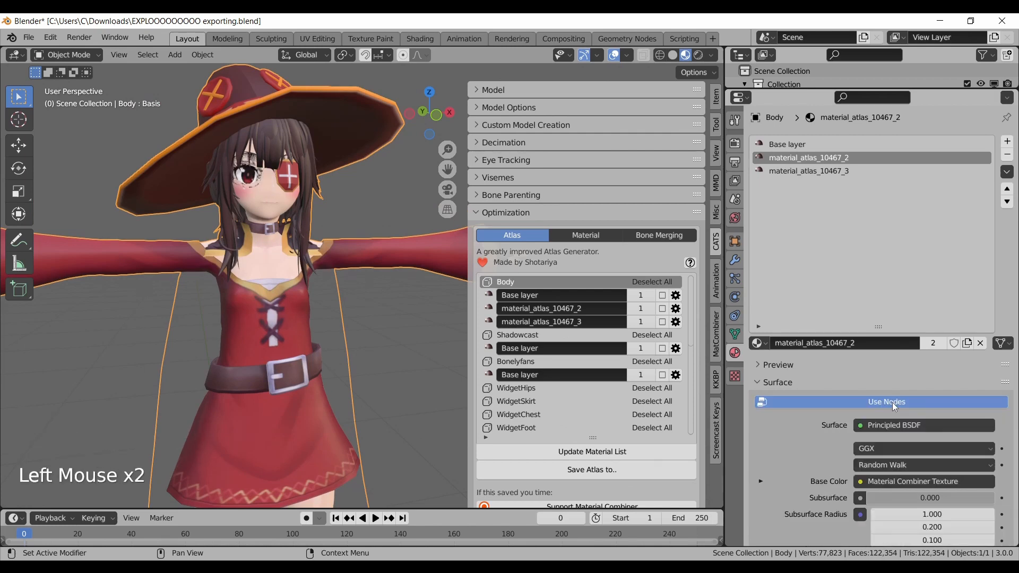
double_click(824, 155)
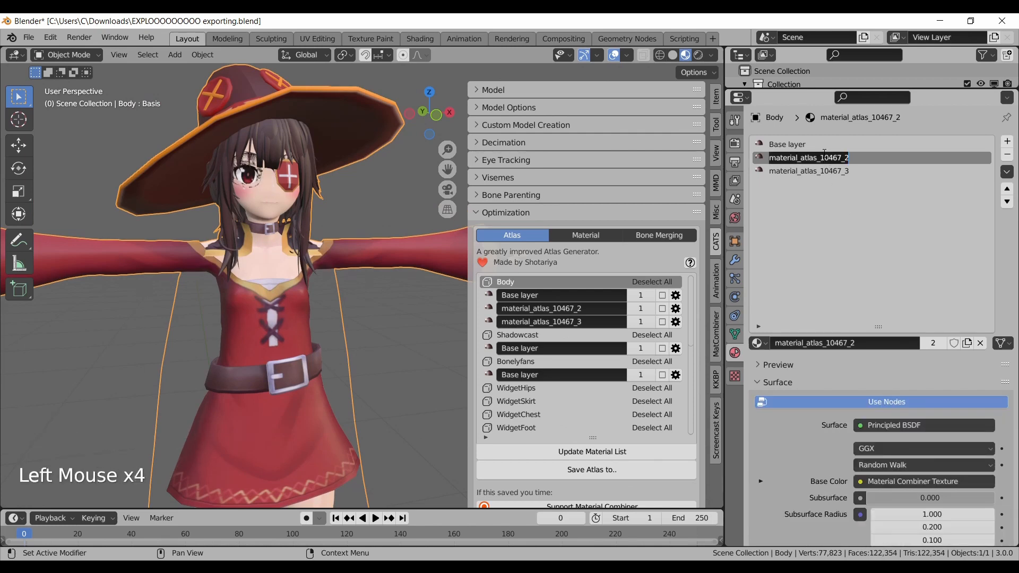
type("Transparent")
key("Return")
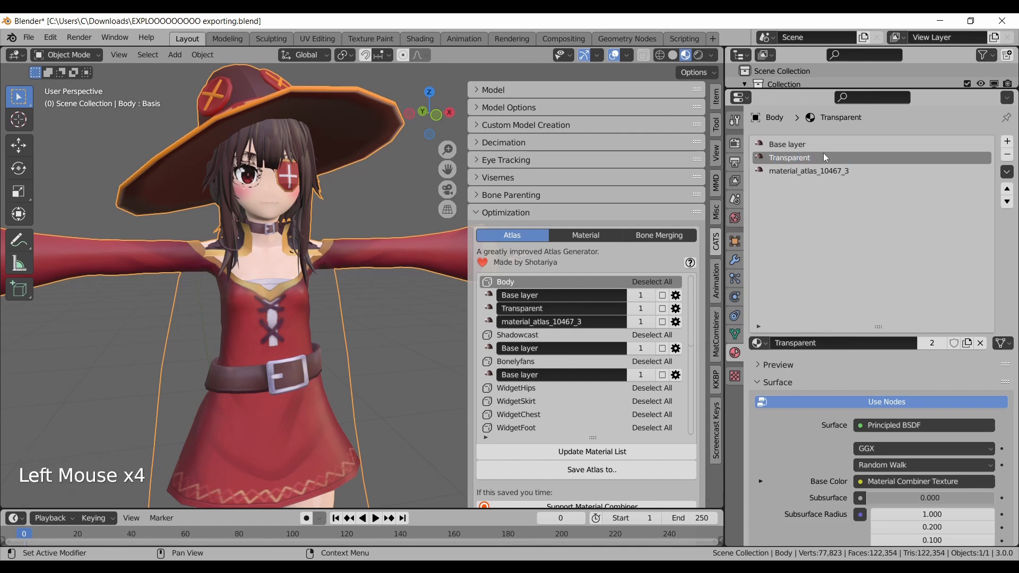
Step: Toggle node use off and on for material_atlas_10467_3 and rename the material Hair
left_click(826, 172)
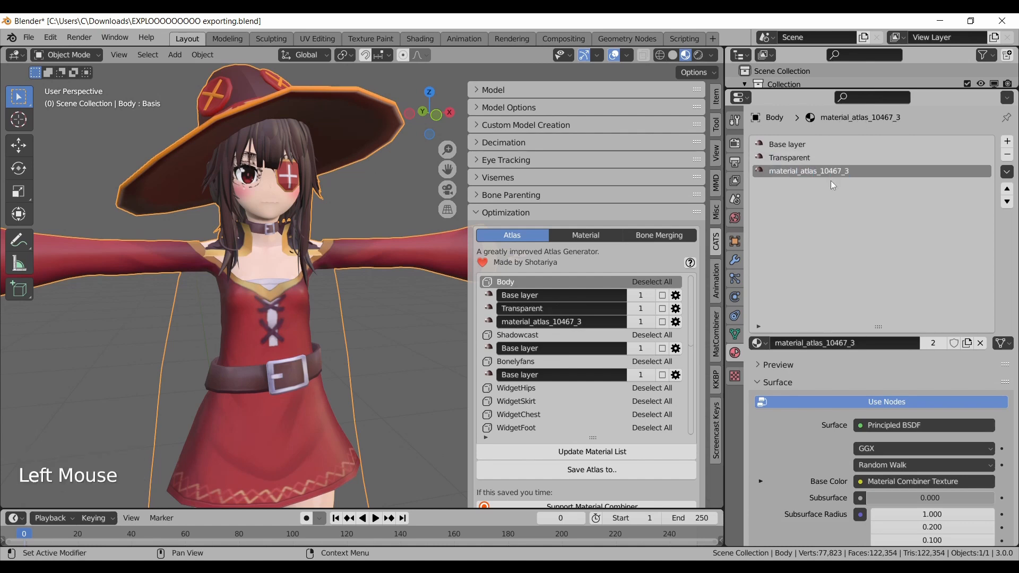
left_click(870, 405)
left_click(870, 404)
double_click(810, 171)
type("Hair")
key("Return")
Step: Set the Transparent material's blend mode to Alpha Blend and check the eye area on the face
left_click(822, 158)
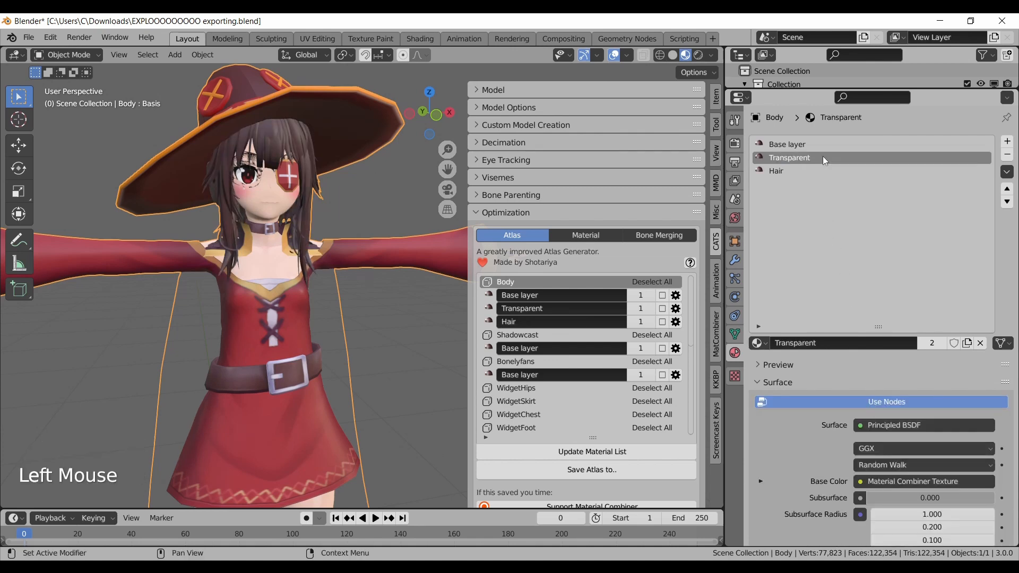
left_click(832, 381)
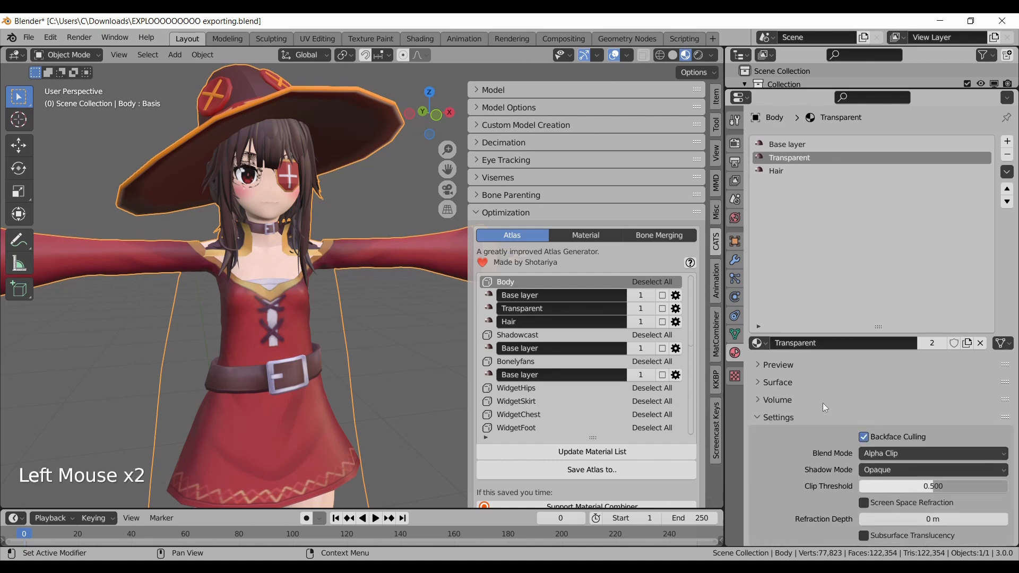
scroll(821, 404, "down", 1)
left_click(906, 431)
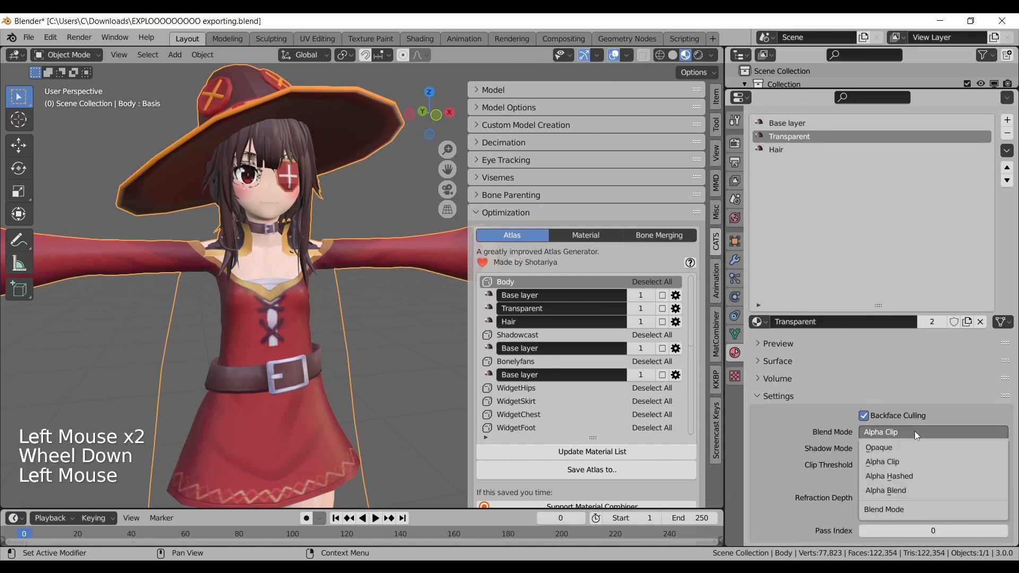
left_click(896, 491)
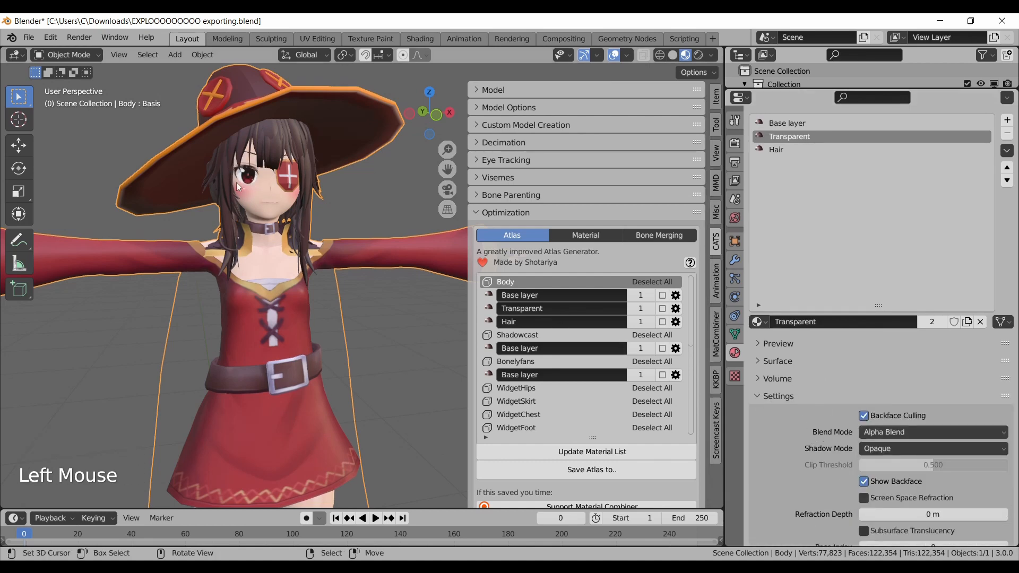
scroll(229, 175, "up", 4)
middle_click_drag(220, 167, 336, 273, "shift")
scroll(336, 273, "up", 2)
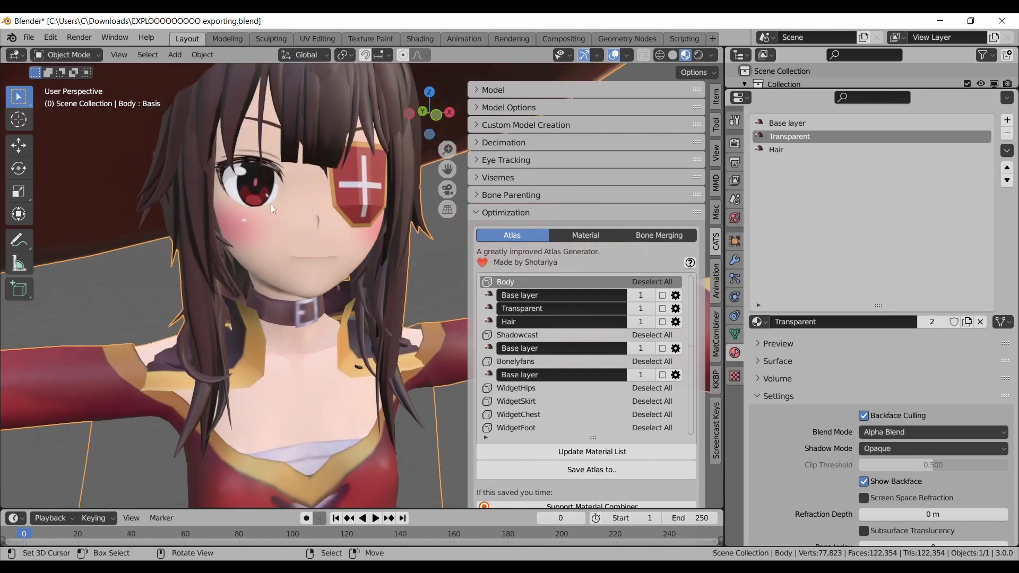
scroll(272, 187, "down", 5)
Step: Turn off backface culling for the Base layer material and check the cape
left_click(826, 125)
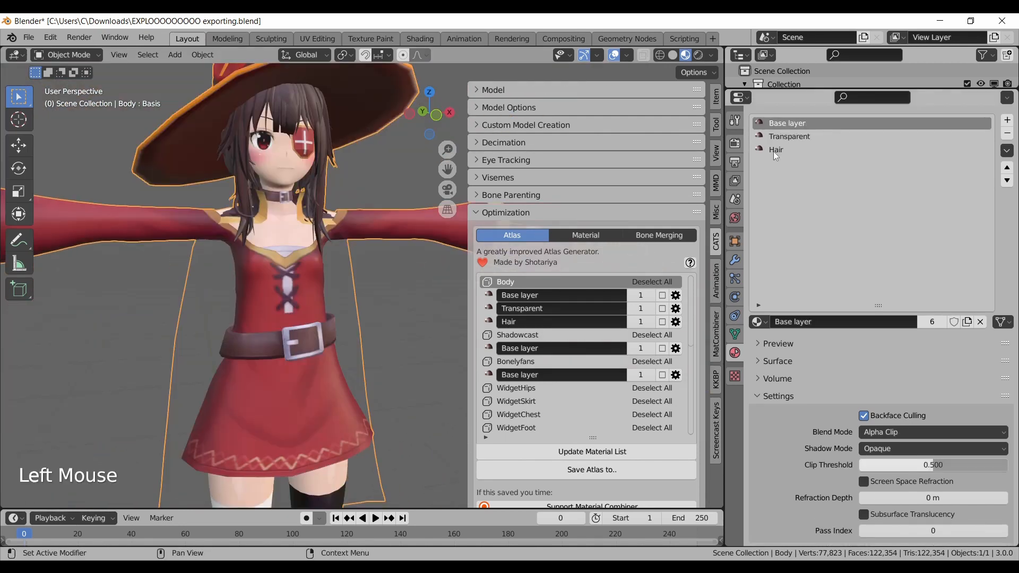
left_click(880, 413)
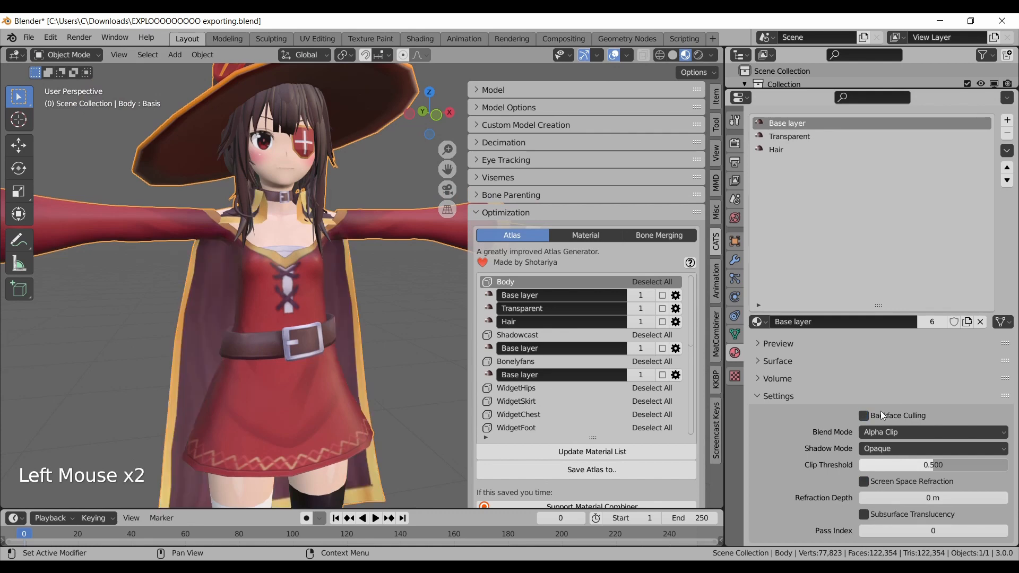
scroll(225, 313, "down", 2)
middle_click_drag(244, 332, 274, 319)
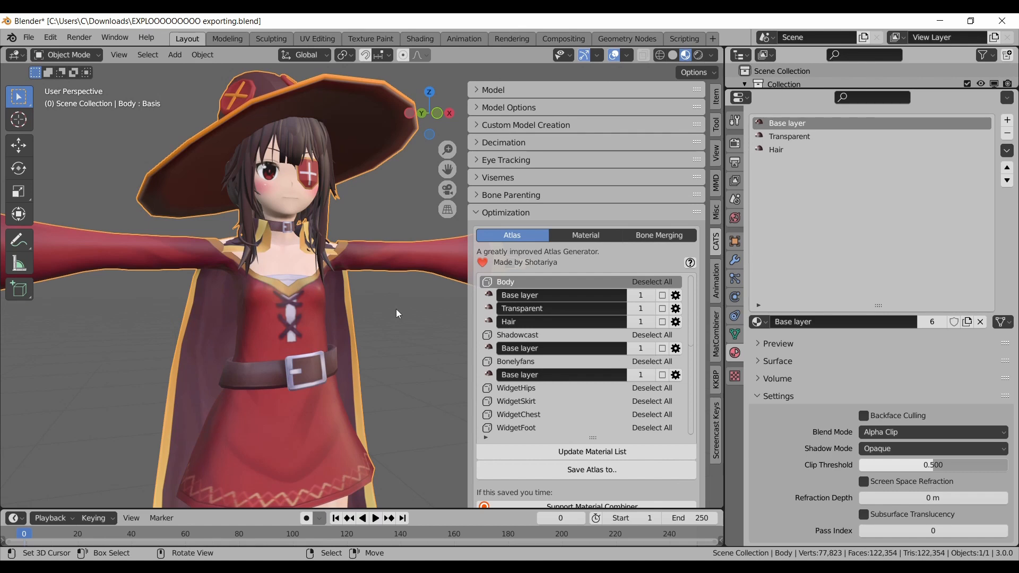
Step: Revert through the undo history to the state just before the Create Atlas operation
left_click(53, 44)
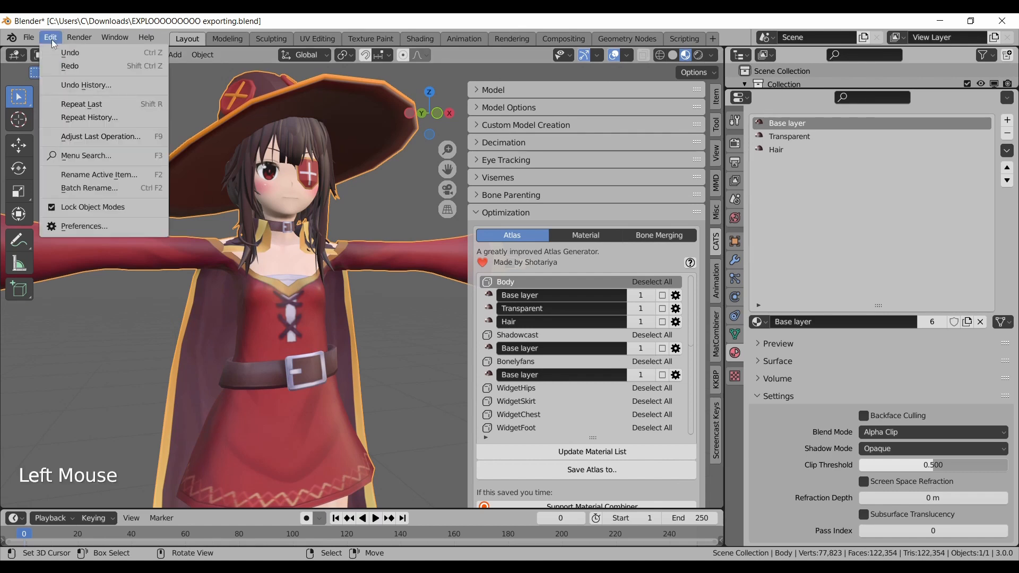
left_click(124, 88)
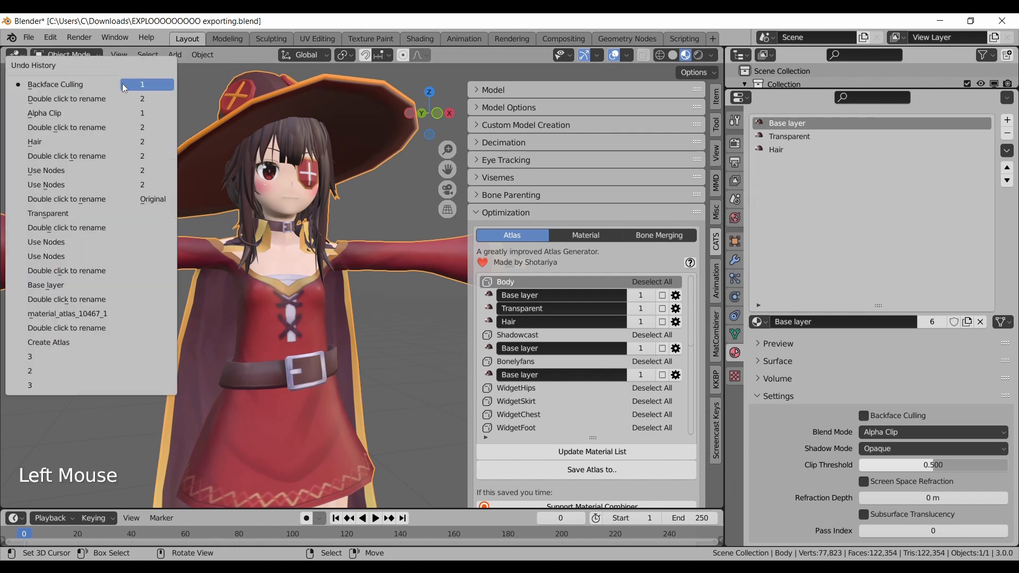
left_click(83, 353)
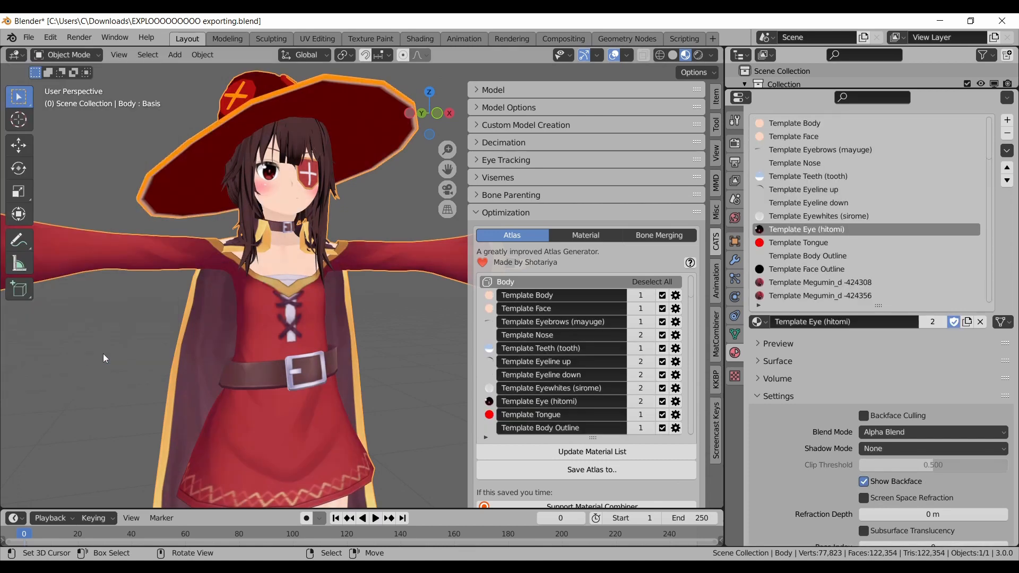
Step: Apply the baked templates as Dark atlas and save a new combined material atlas from them
left_click(715, 380)
left_click(616, 334)
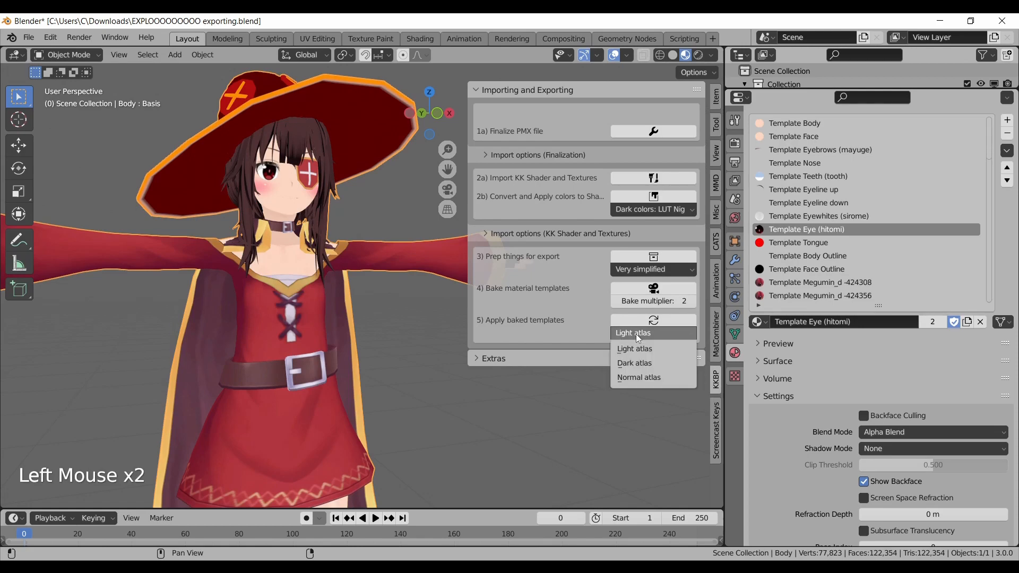
left_click(658, 365)
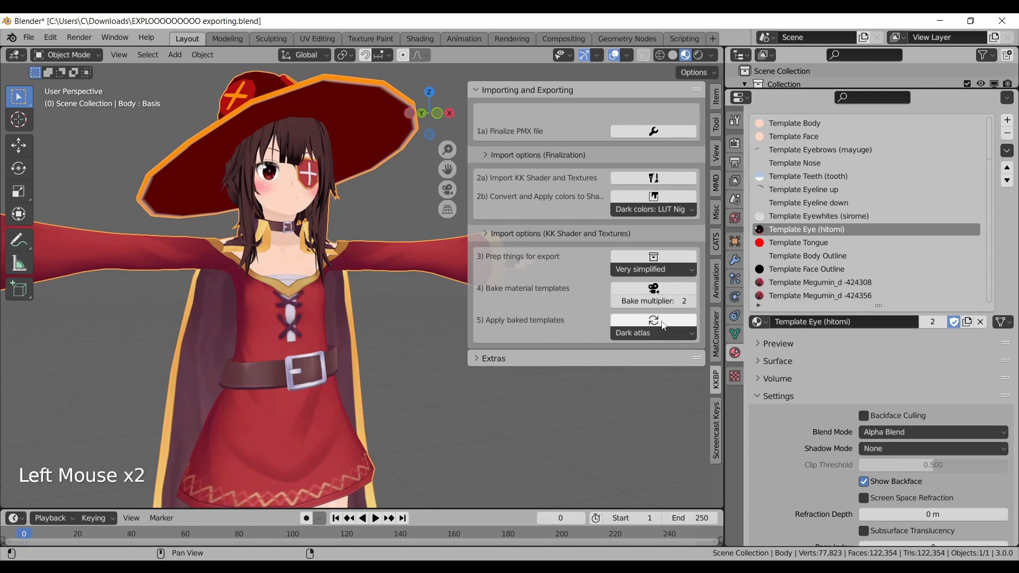
left_click(661, 318)
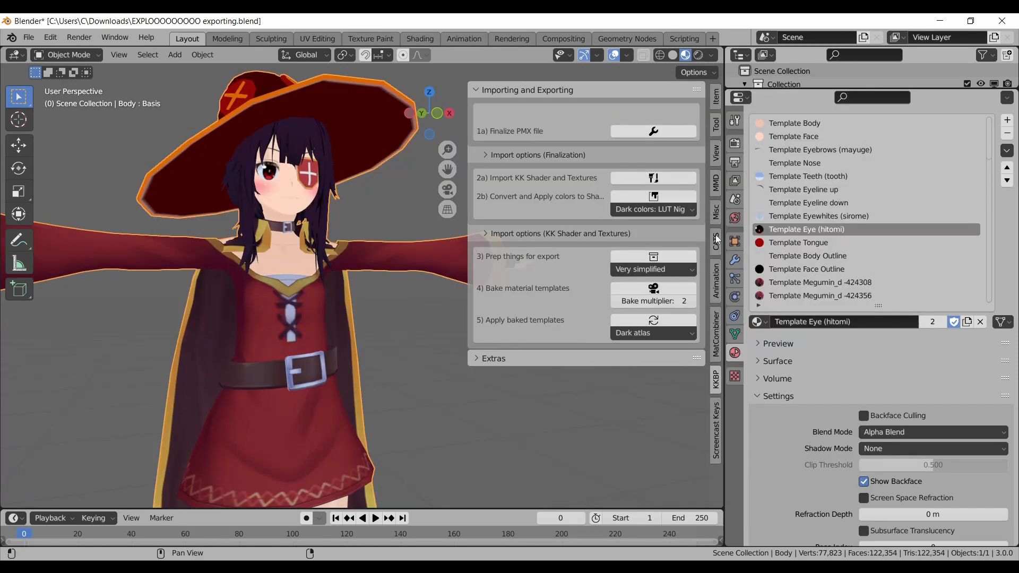
left_click(715, 242)
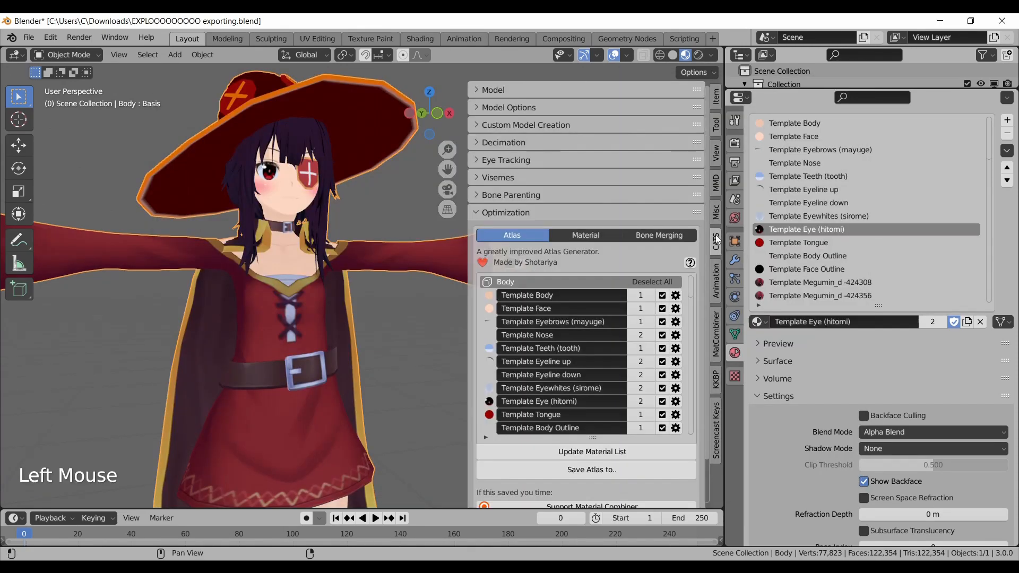
left_click(661, 471)
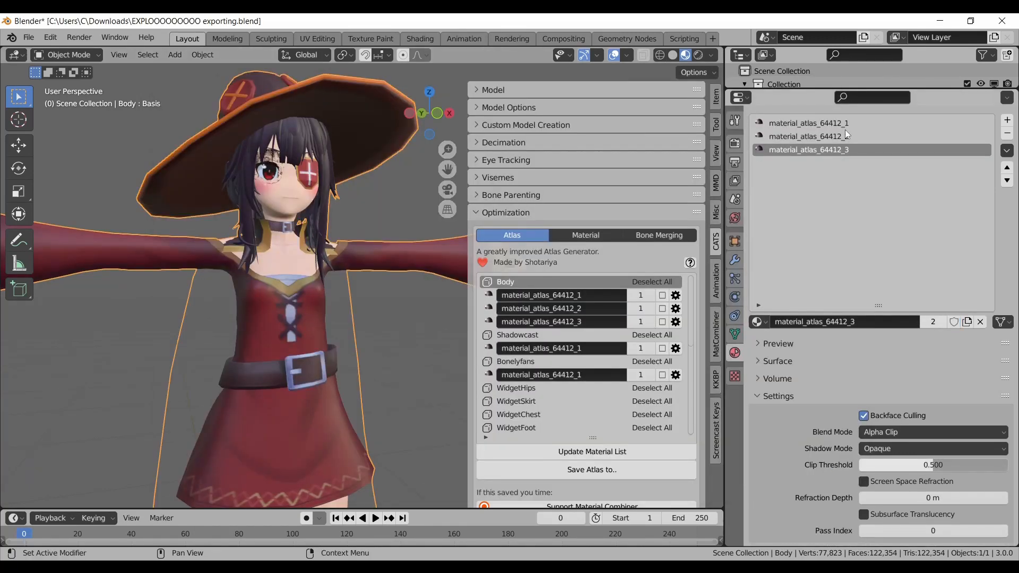
Step: Turn off backface culling for the first dark atlas material and rename it Base layer
left_click(846, 124)
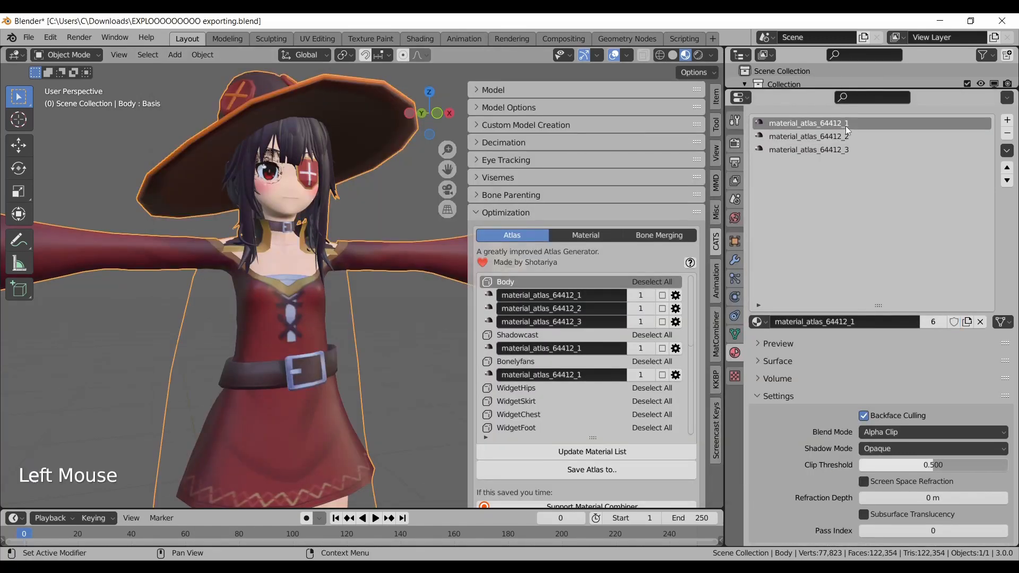
left_click(879, 414)
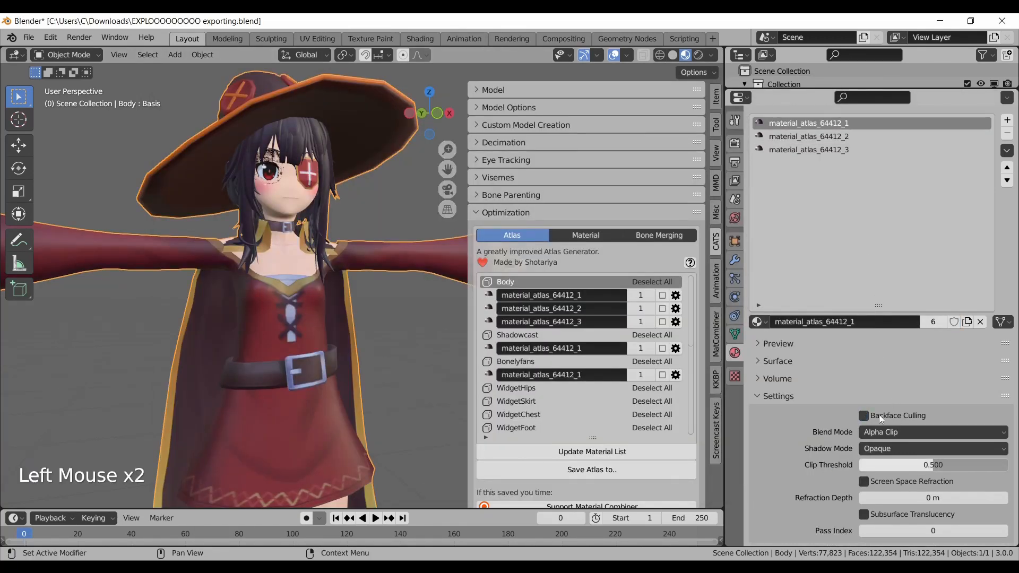
left_click(837, 125)
double_click(836, 124)
type("Base layer")
key("Tab")
Step: Rename the second dark atlas material Transparent and the third one Hair
type("Transparent")
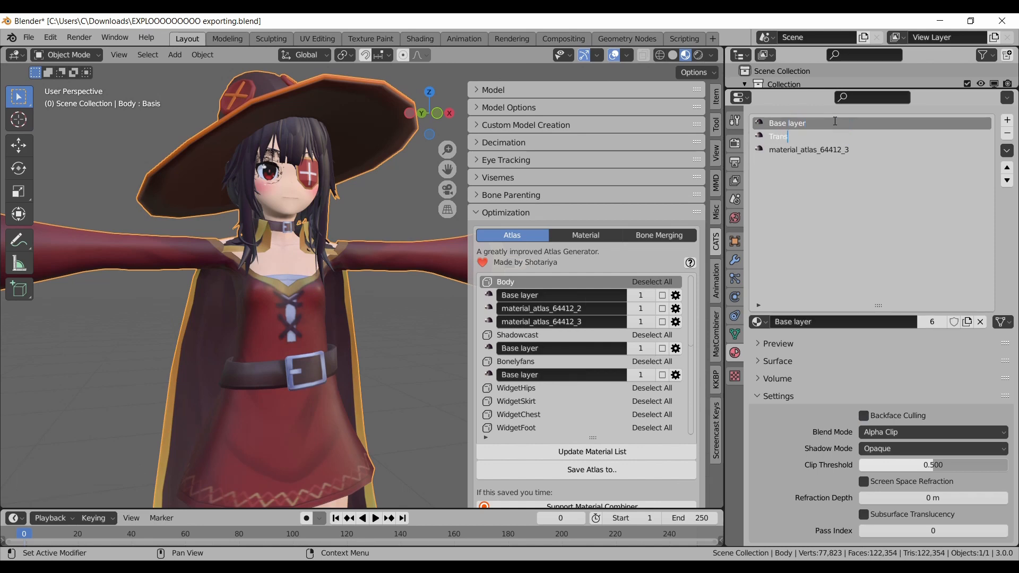
key("Tab")
type("Hair")
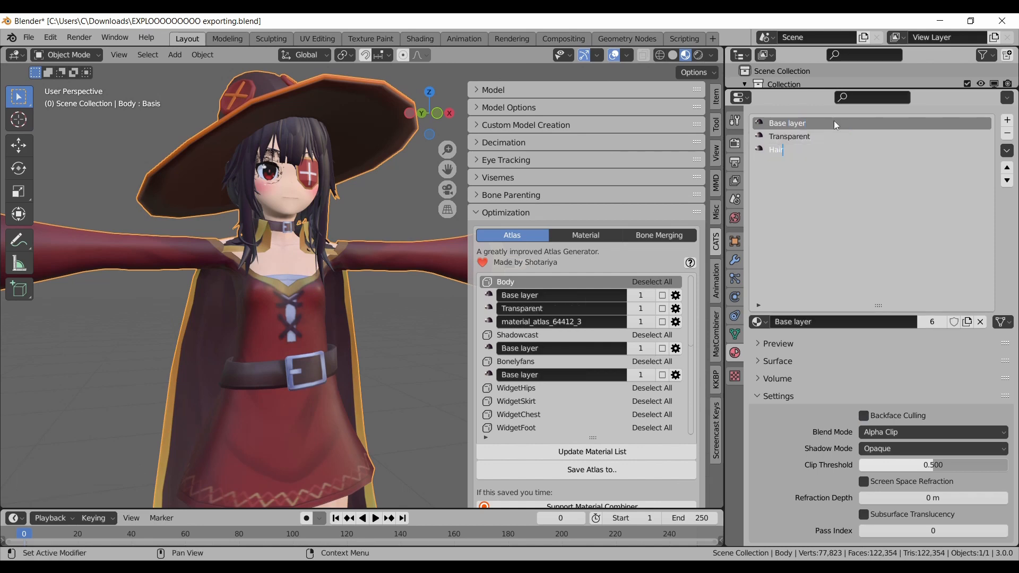
key("Return")
Step: Set the blend mode of the dark atlas's Transparent material to Alpha Blend
left_click(838, 136)
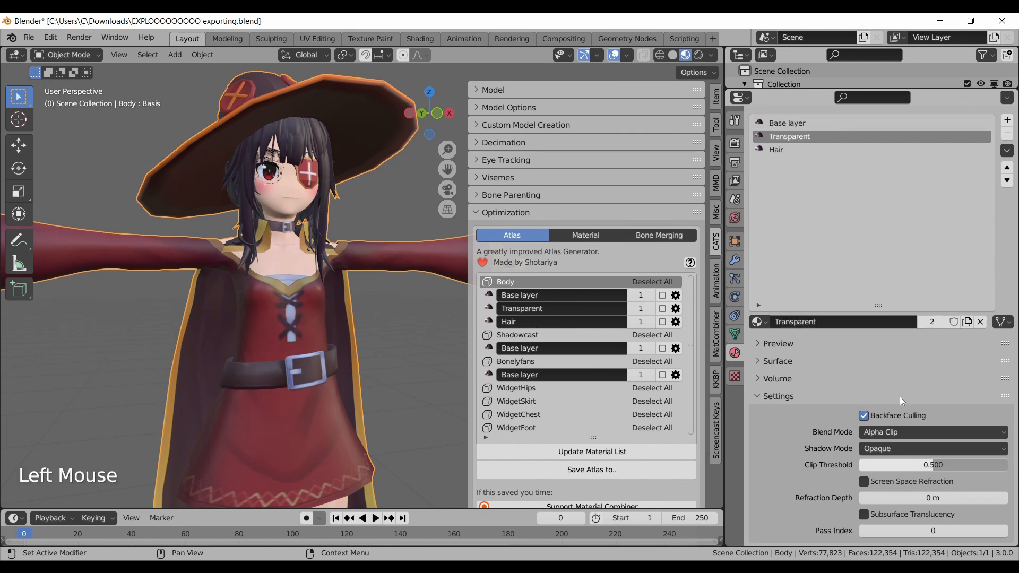
left_click(906, 432)
left_click(893, 491)
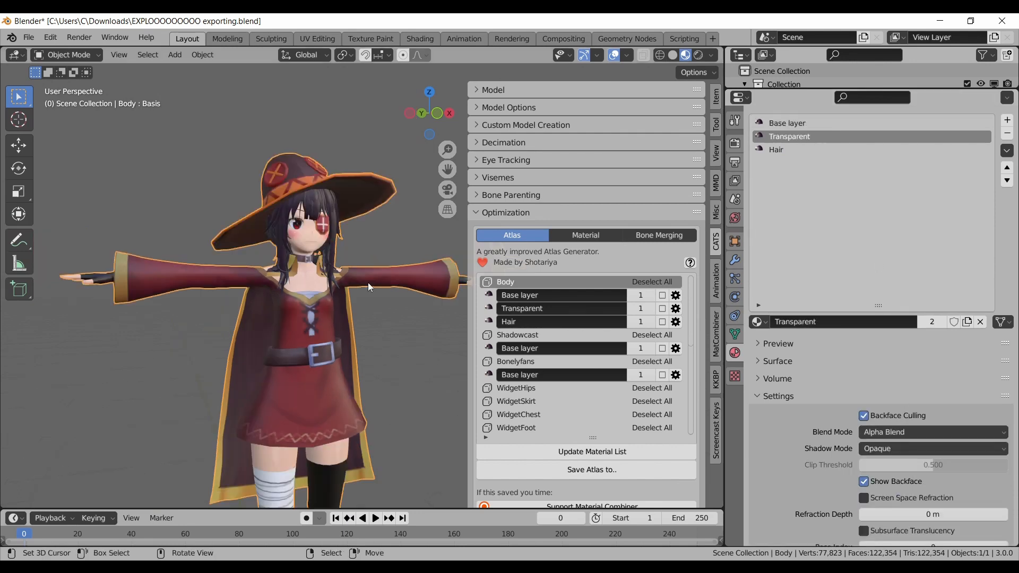
Step: Check which atlas types are available for applying the baked templates in KKBP
left_click(716, 380)
left_click(653, 333)
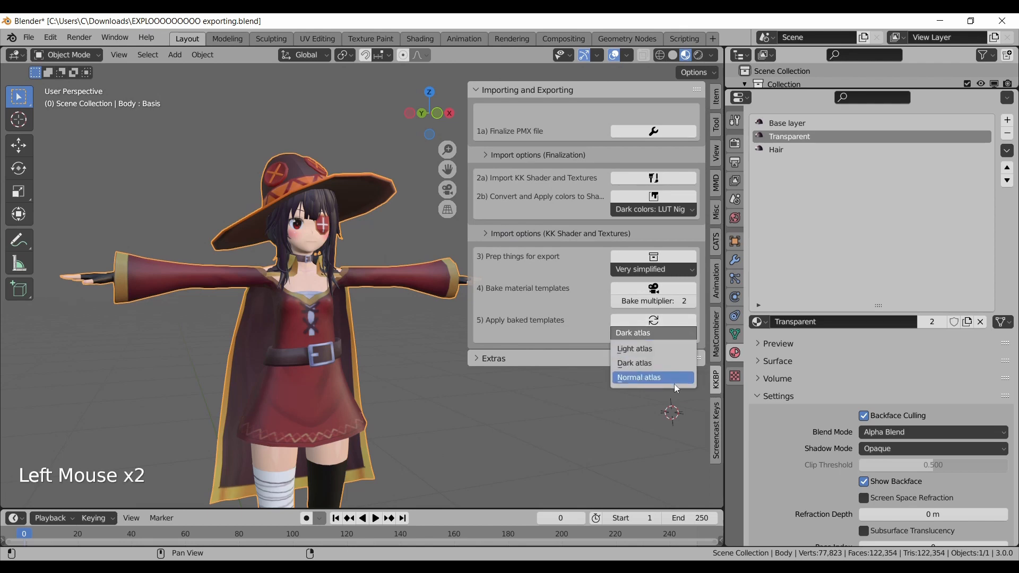
Step: Show the CATS model export and viseme settings, and collapse the Optimization settings
left_click(717, 248)
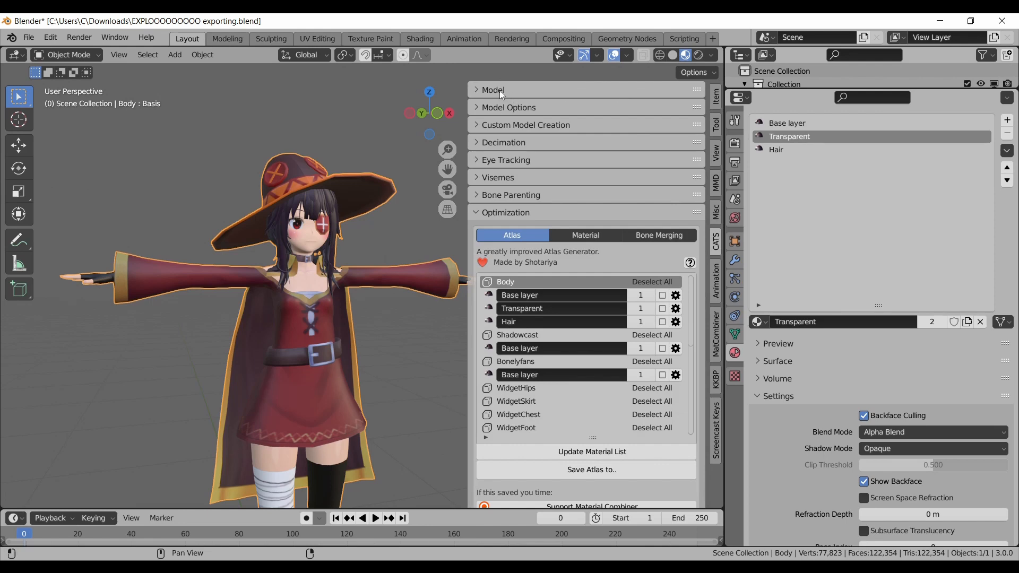
left_click(500, 93)
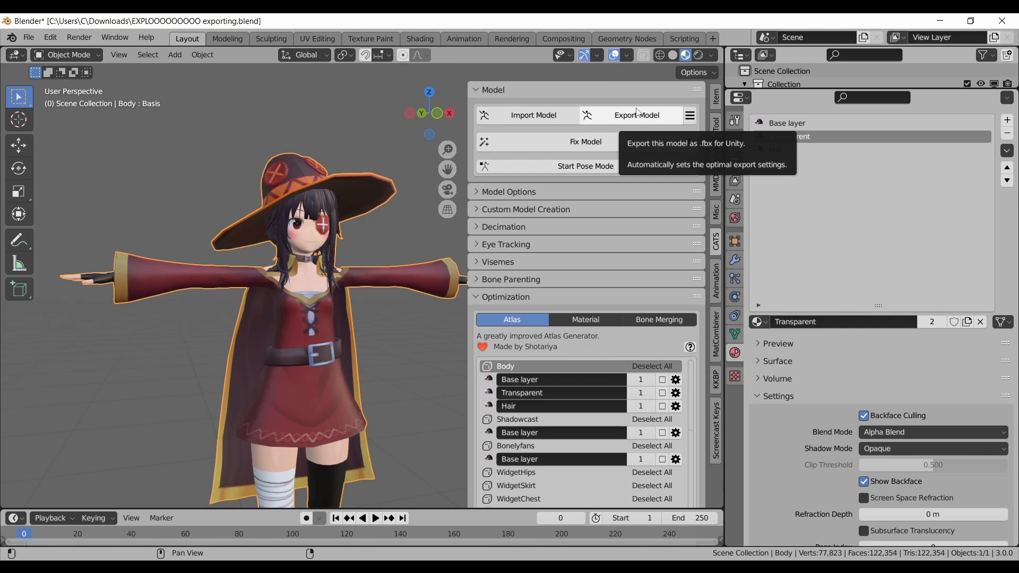
left_click(584, 297)
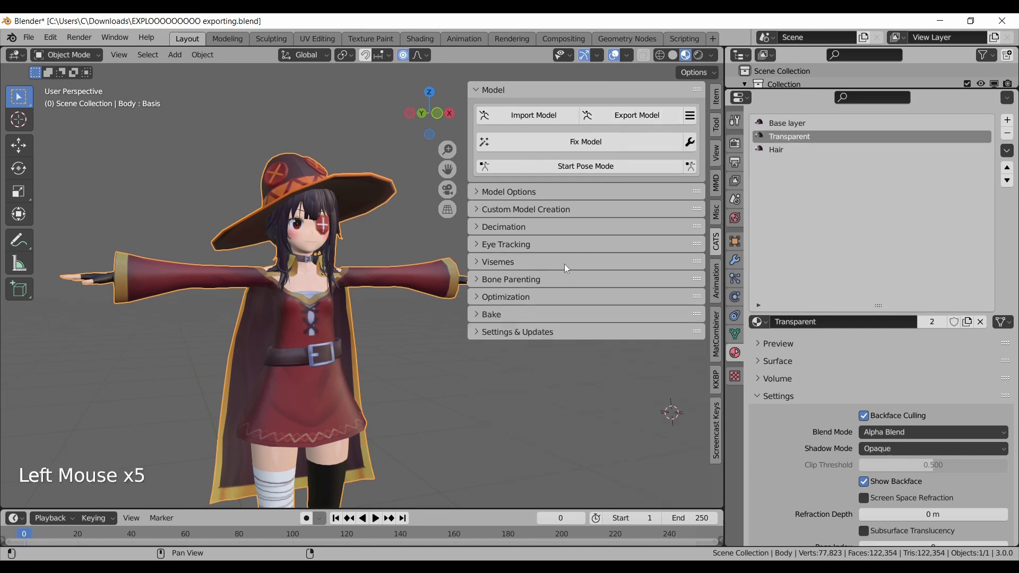
left_click(564, 264)
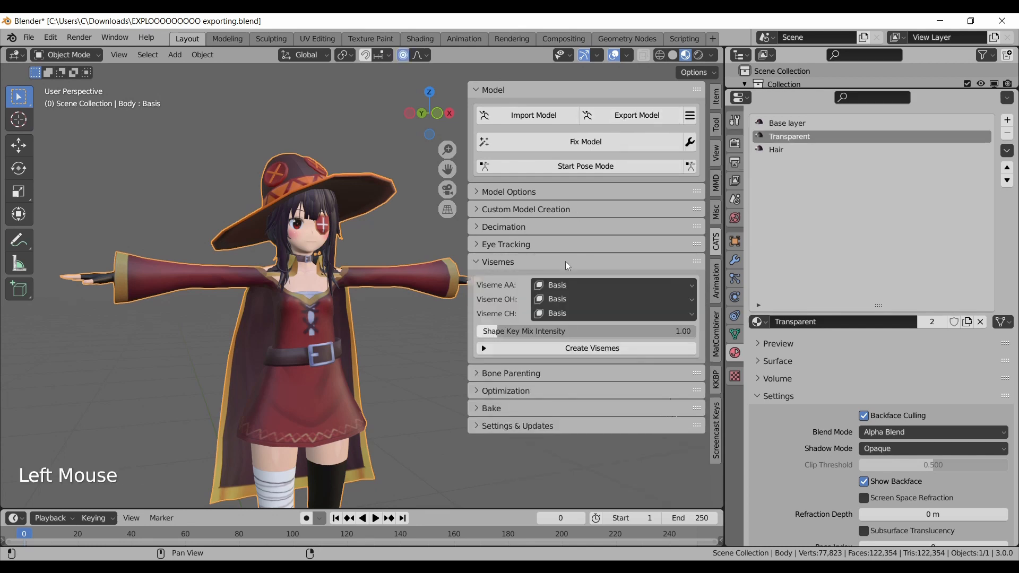
Step: Create visemes with KK Mouth_a_big_op for AA, KK Mouth_o_big_op for OH and KK Mouth_i_big_op for CH
left_click(564, 289)
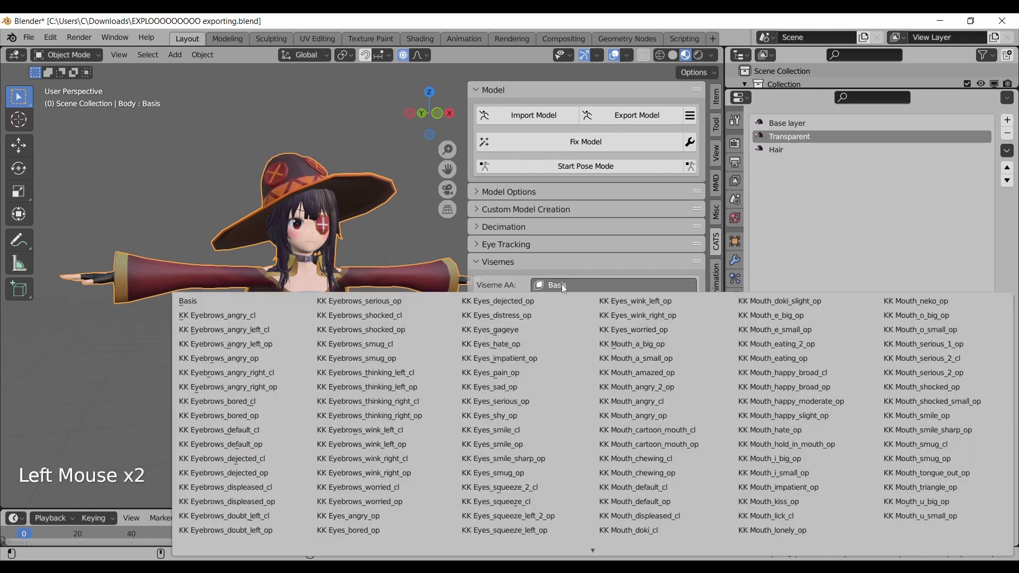
left_click(626, 344)
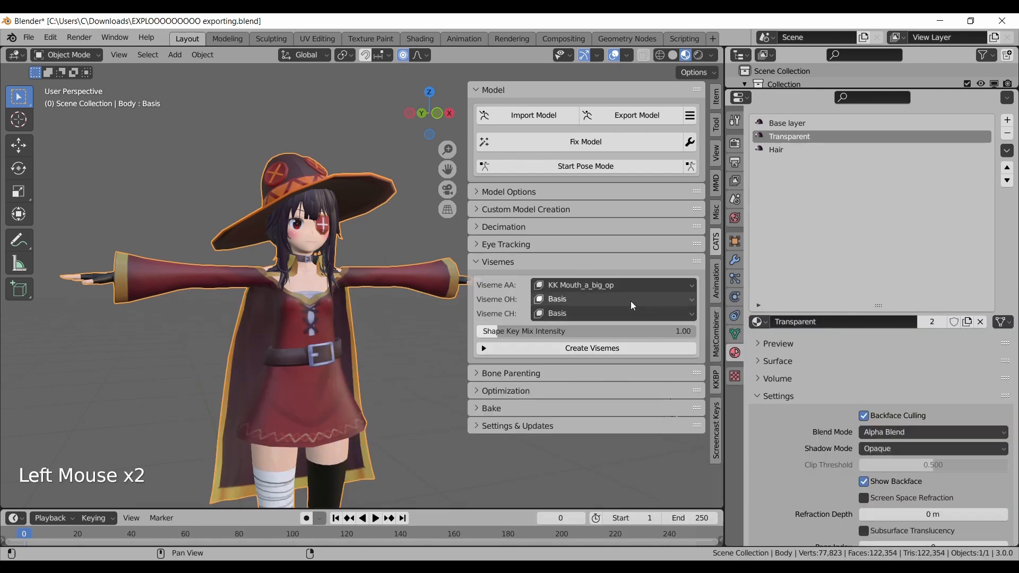
left_click(631, 302)
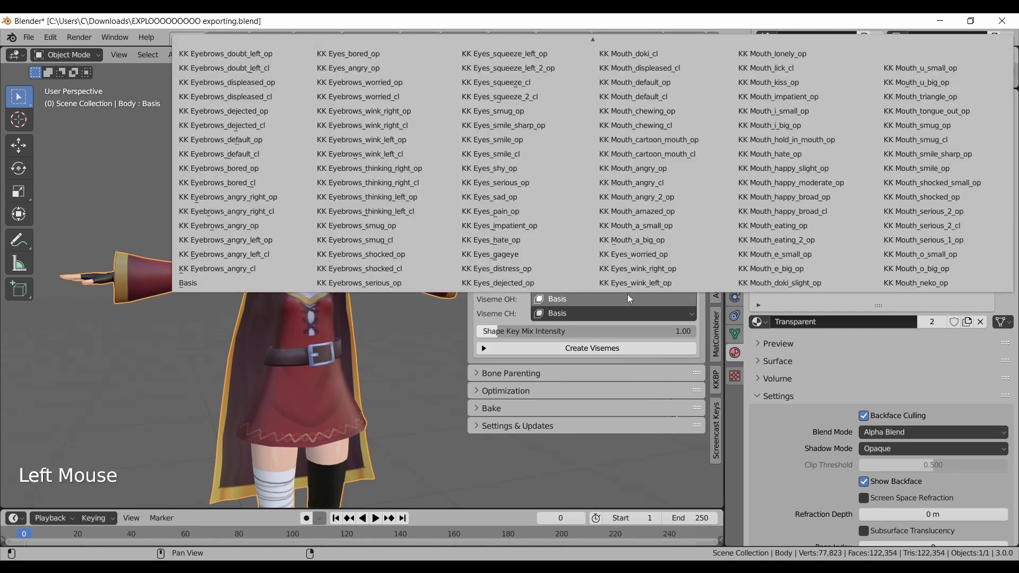
left_click(908, 268)
left_click(647, 314)
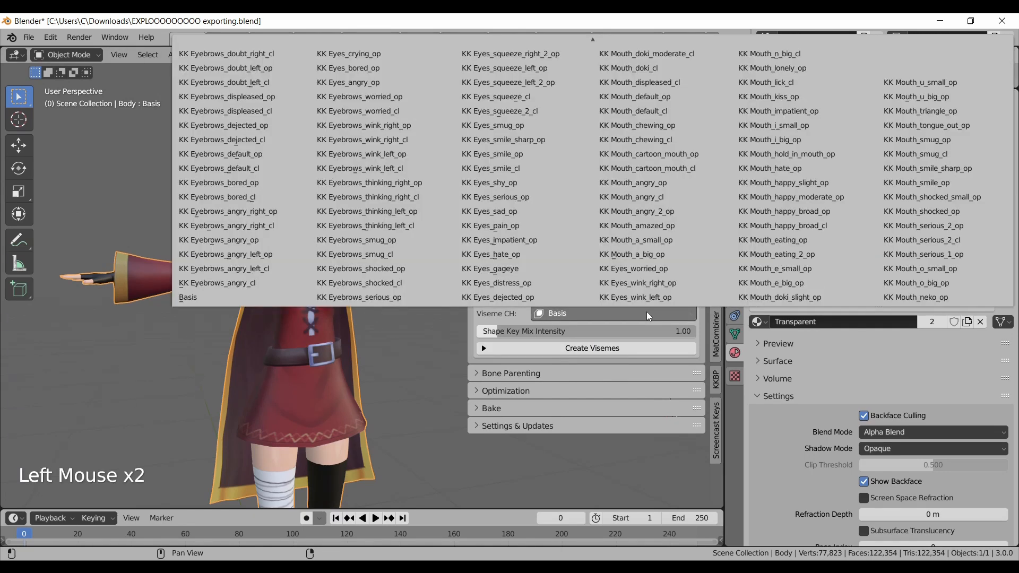
left_click(785, 139)
left_click(628, 348)
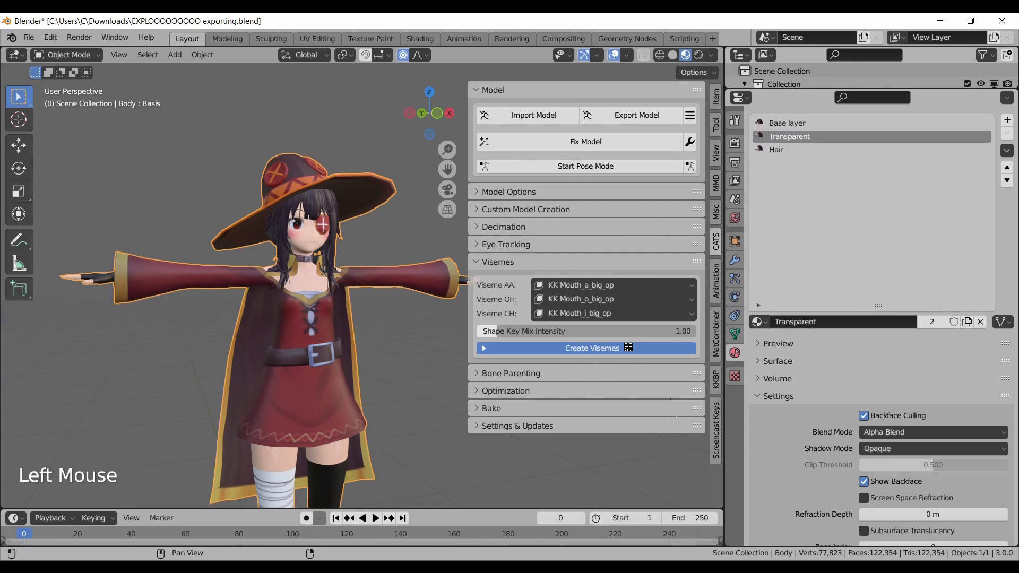
Step: Show the body mesh's shape keys in an enlarged list, with its vertex groups collapsed
left_click(735, 334)
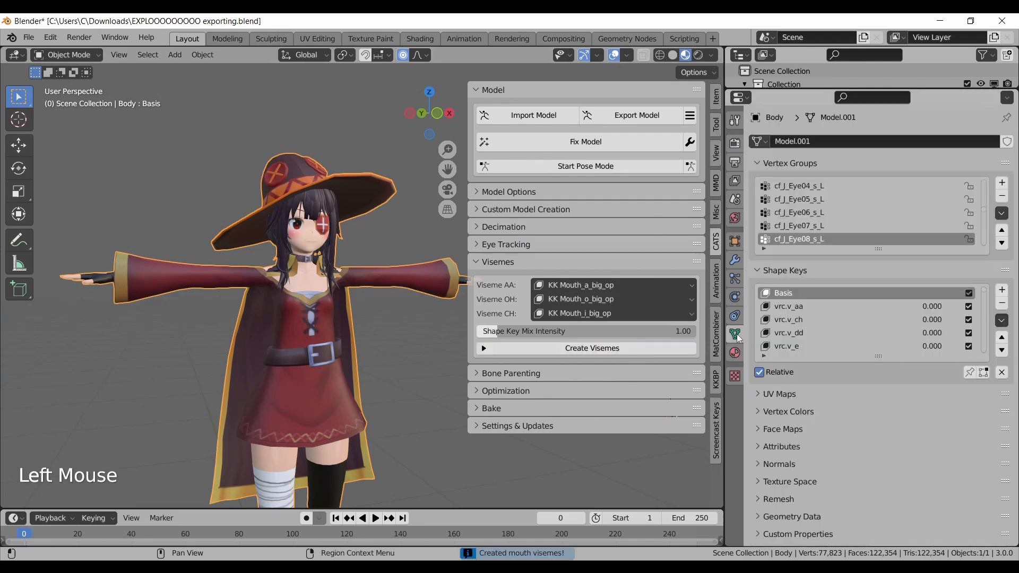
left_click(819, 164)
left_click_drag(879, 263, 878, 439)
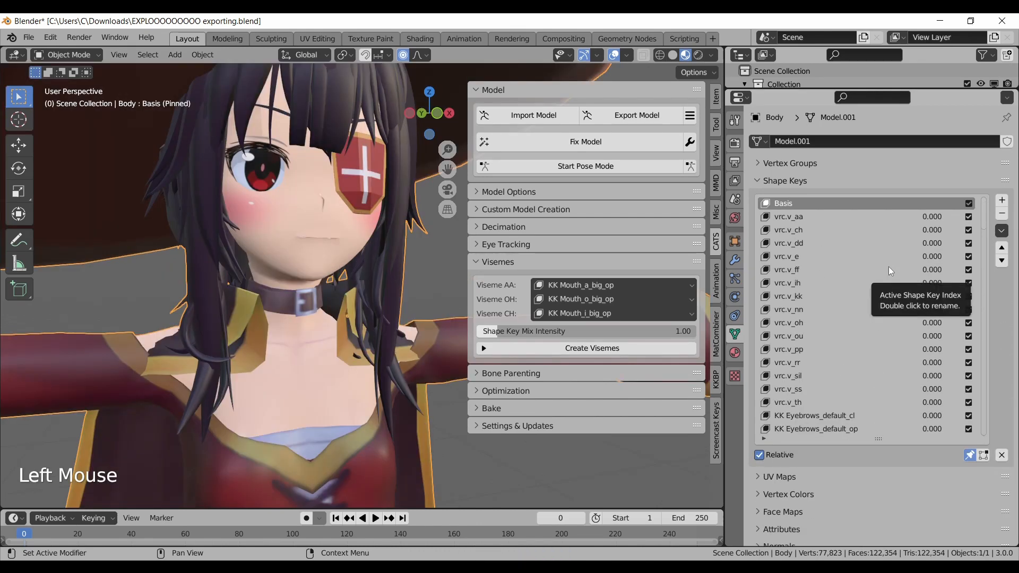
Step: Examine the generated vrc viseme shape keys one after another on the character's face
key("Down")
key("Down")
key("Down")
key("Down")
key("Down")
key("Down")
key("Down")
key("Down")
key("Down")
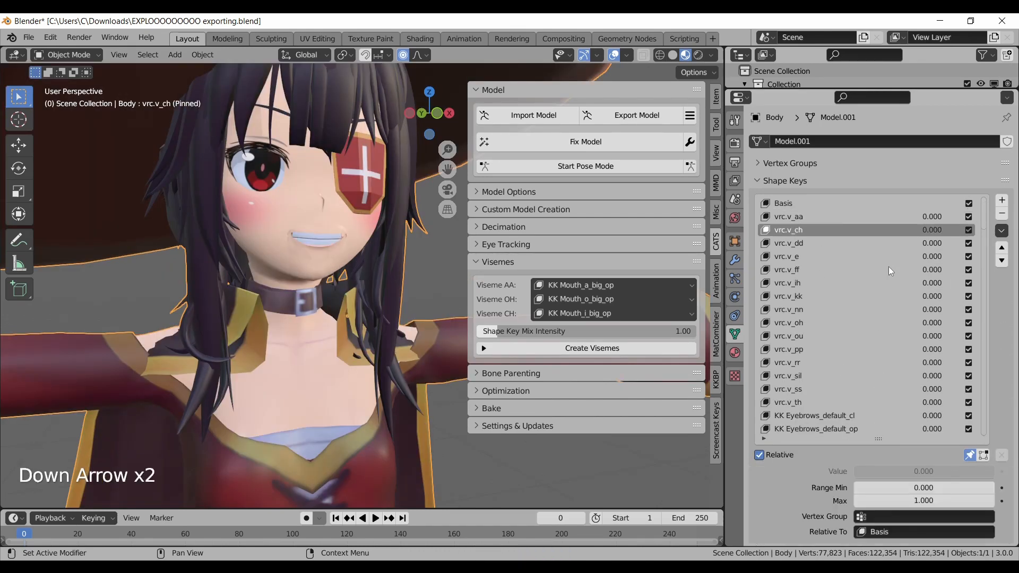
key("Down")
key("Down")
key("Down")
key("Down")
key("Down")
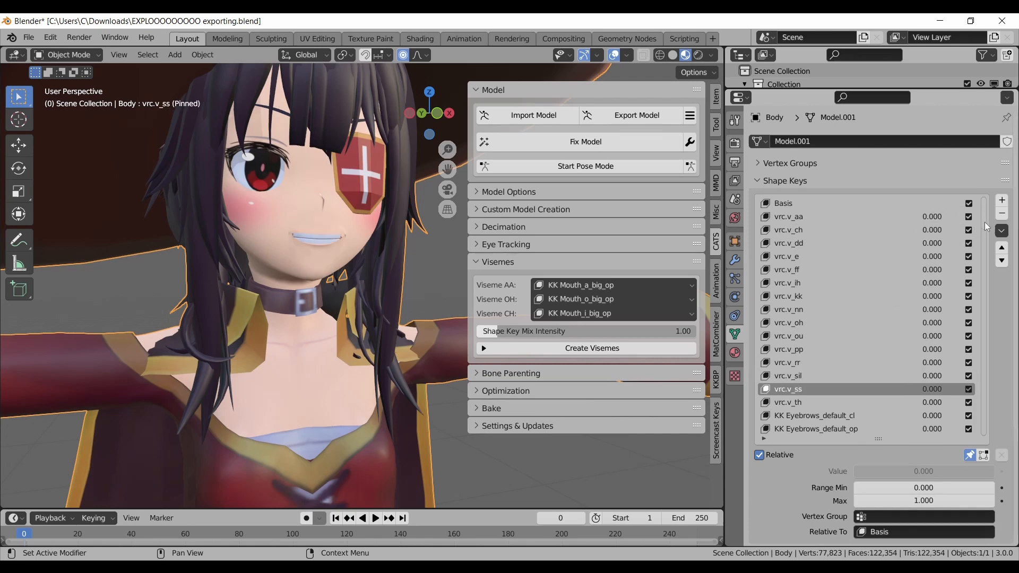
Step: Remove surplus KK mouth shape keys from the body mesh, including the vowel shapes and KK Mouth_neko_cl
left_click_drag(984, 222, 973, 425)
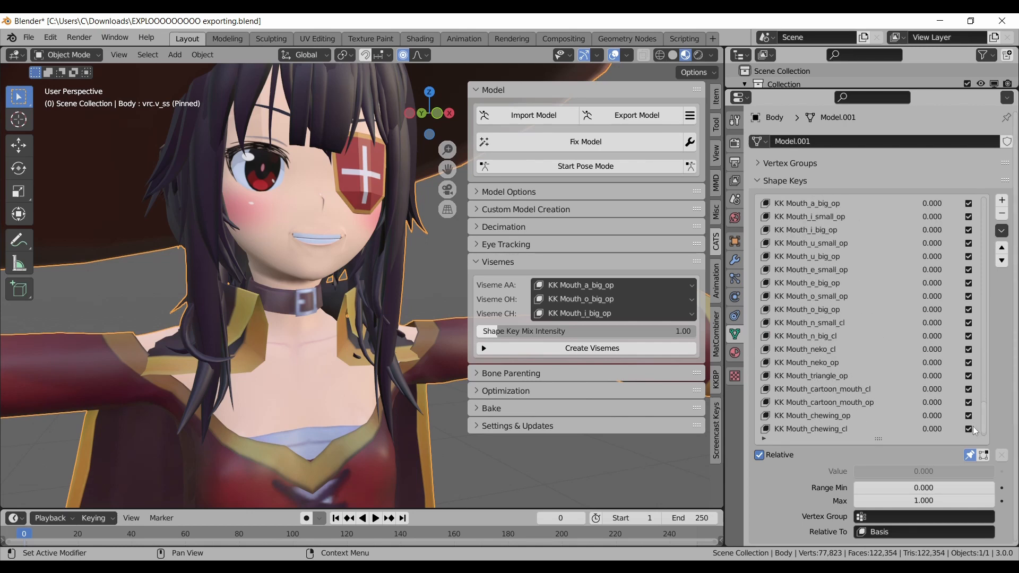
left_click(864, 350)
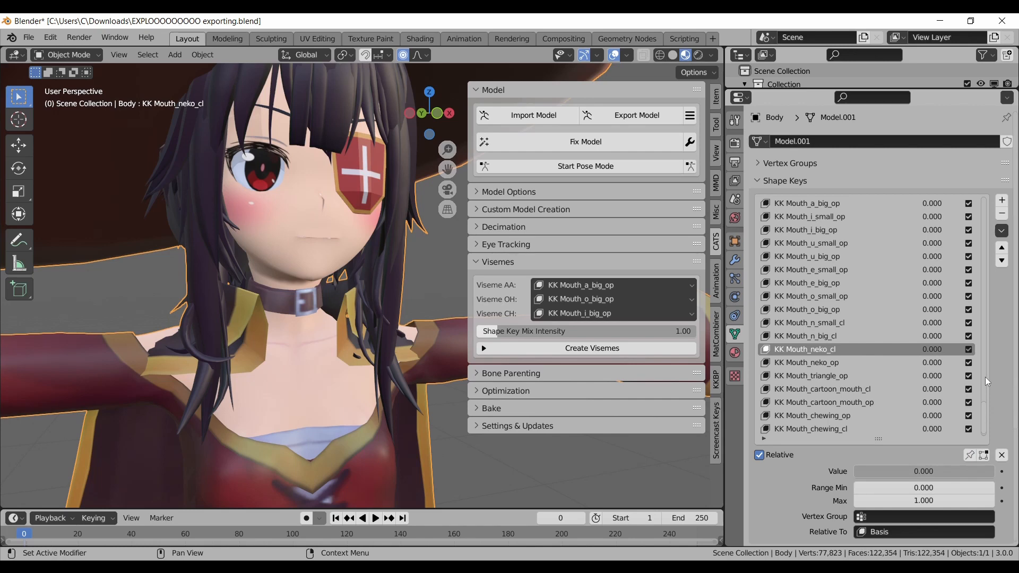
left_click(892, 427)
scroll(875, 377, "down", 2)
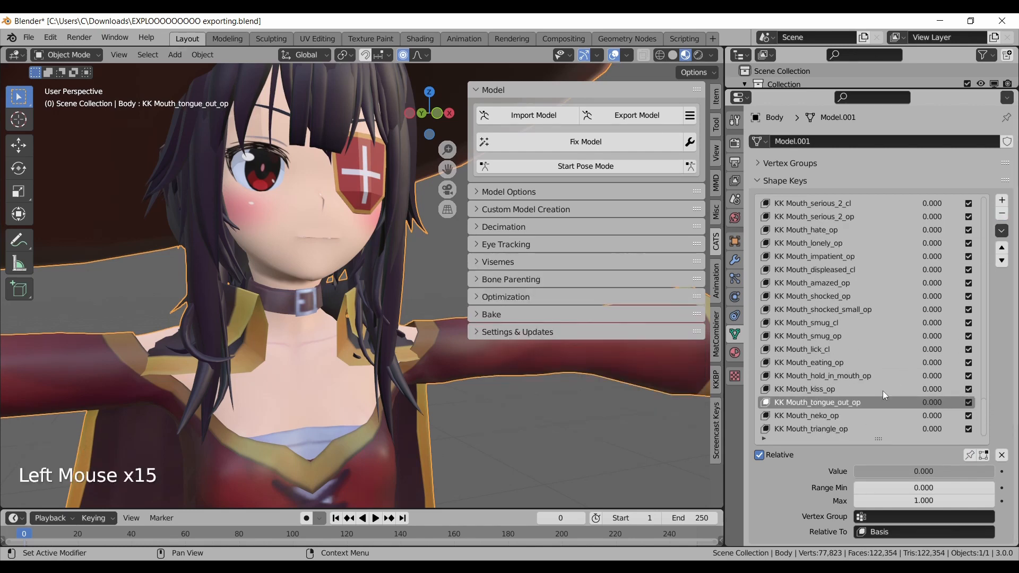
left_click(883, 390)
Step: Check the remaining shape keys from the visemes onward and export the model with CATS
left_click_drag(984, 250, 980, 212)
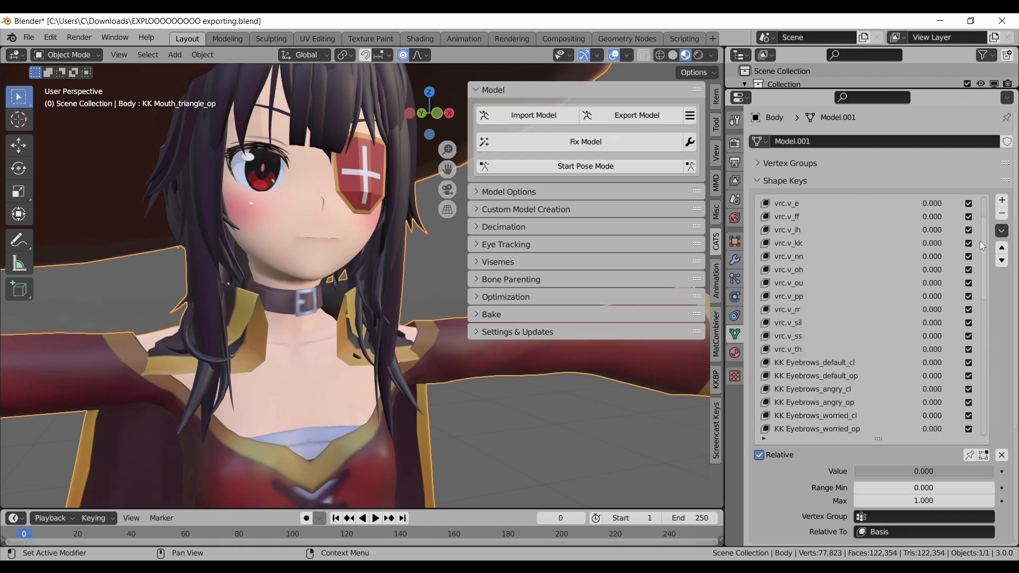
left_click(658, 119)
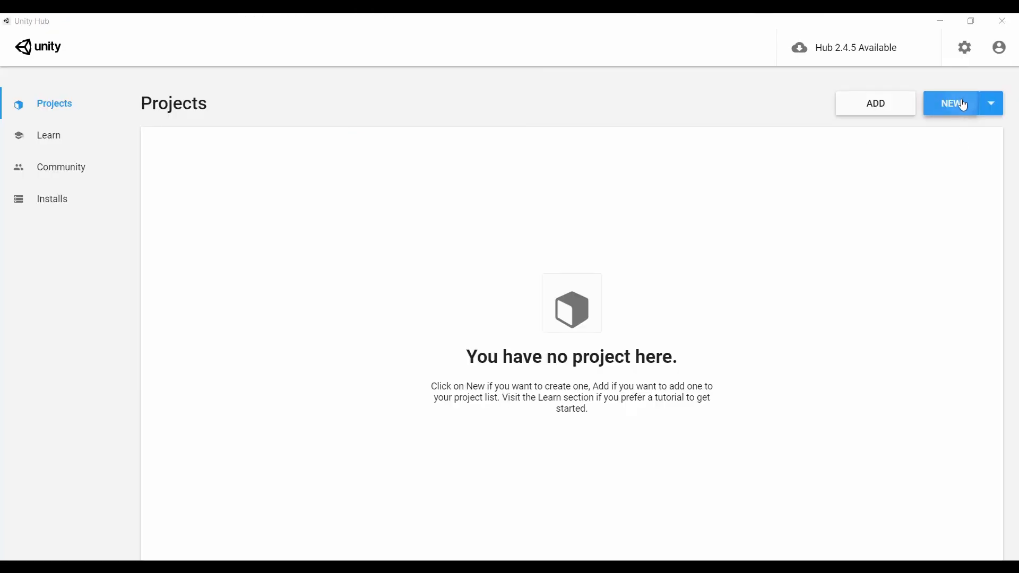
Step: Switch to Unity Hub and create a 3D project named Koikatsu model
left_click(964, 106)
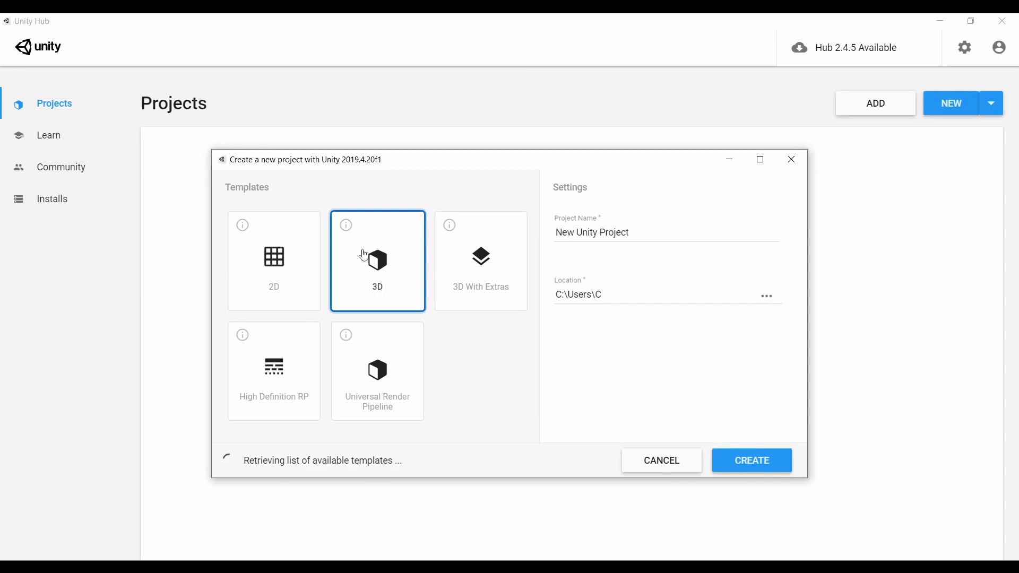
triple_click(660, 244)
type("Koi")
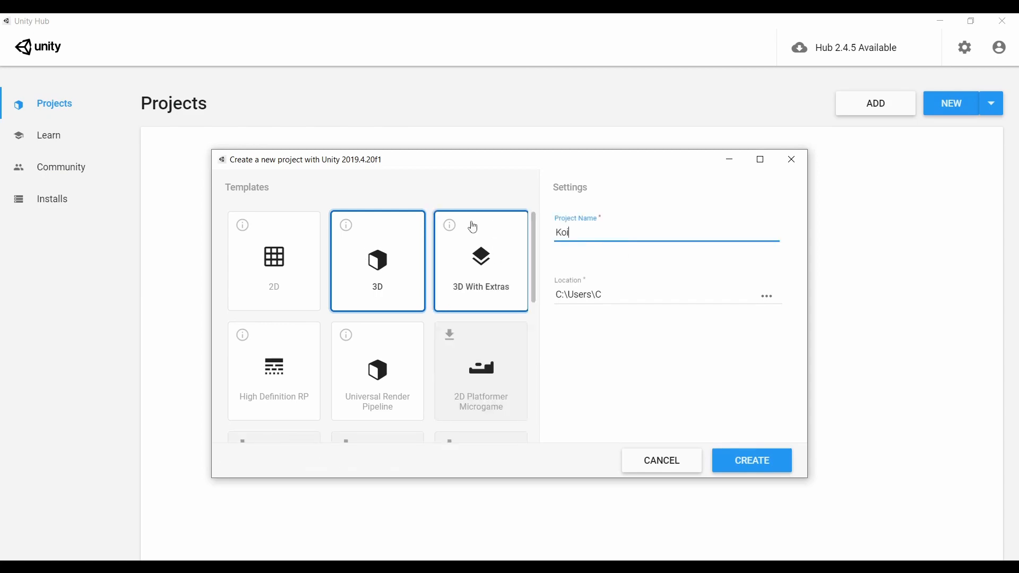
type("katsu")
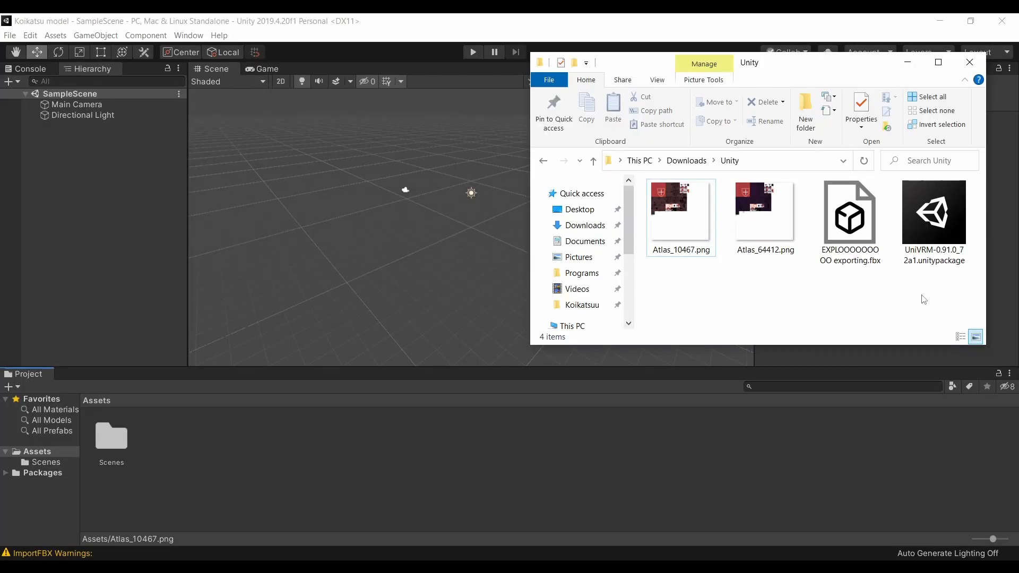
Step: Import both atlas textures, the exported FBX model and the complete UniVRM-0.91.0_72a1 package into the project's Assets
left_click(932, 254)
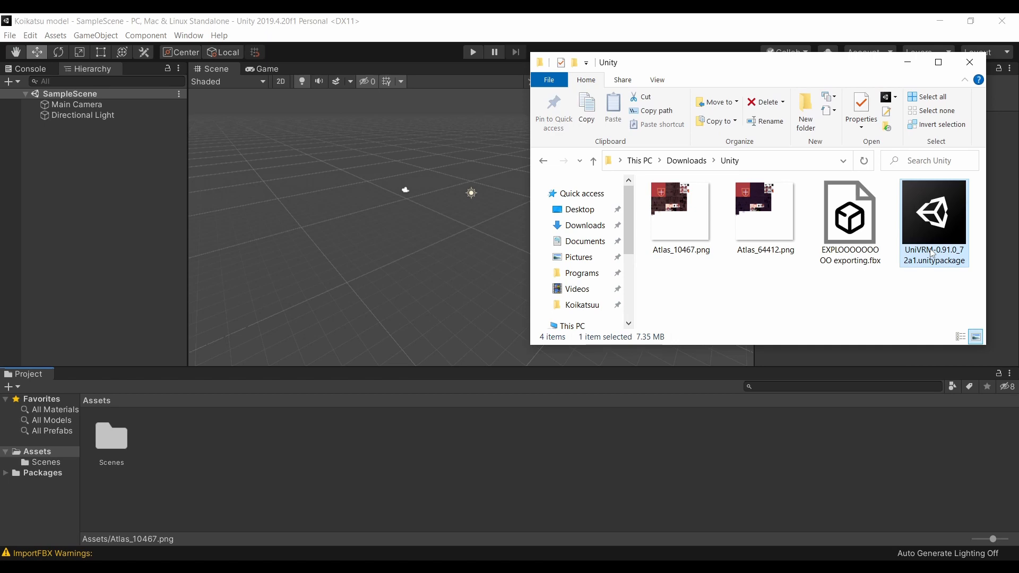
left_click_drag(947, 303, 503, 466)
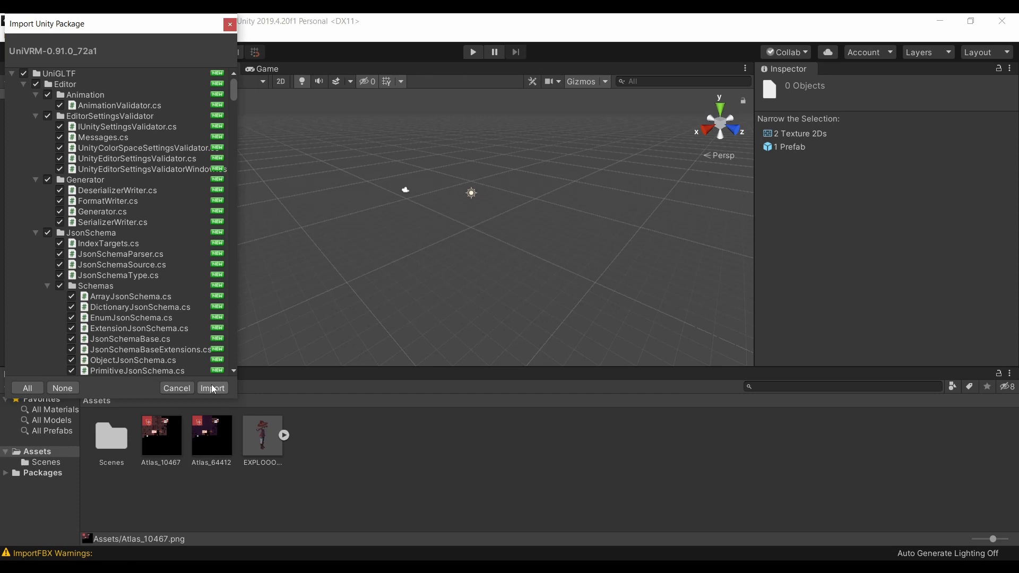
left_click(211, 388)
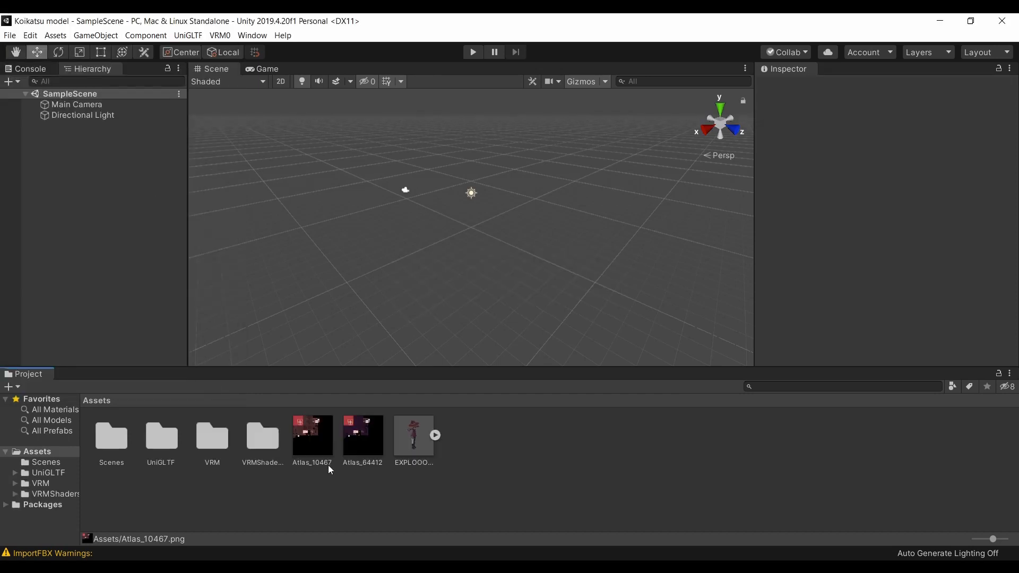
Step: Create a new material in the Assets folder beside the atlas textures and the model
left_click(320, 447)
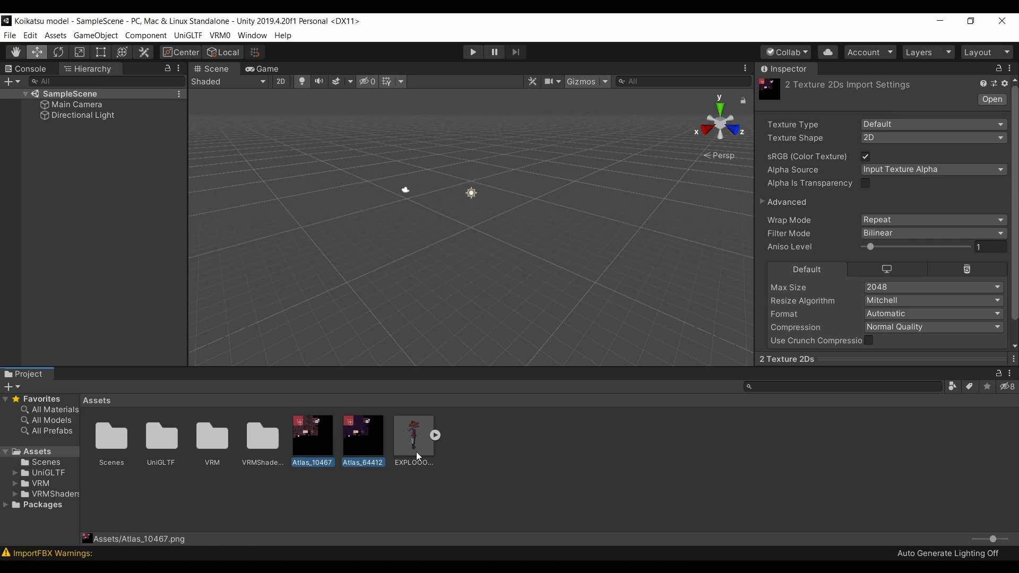
left_click(545, 459)
right_click(545, 460)
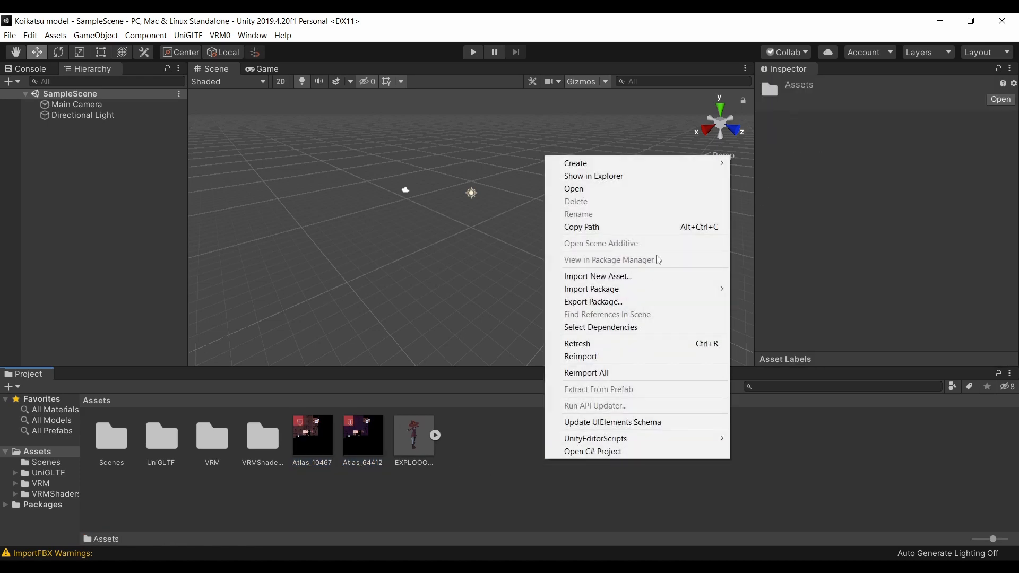
mouse_move(686, 163)
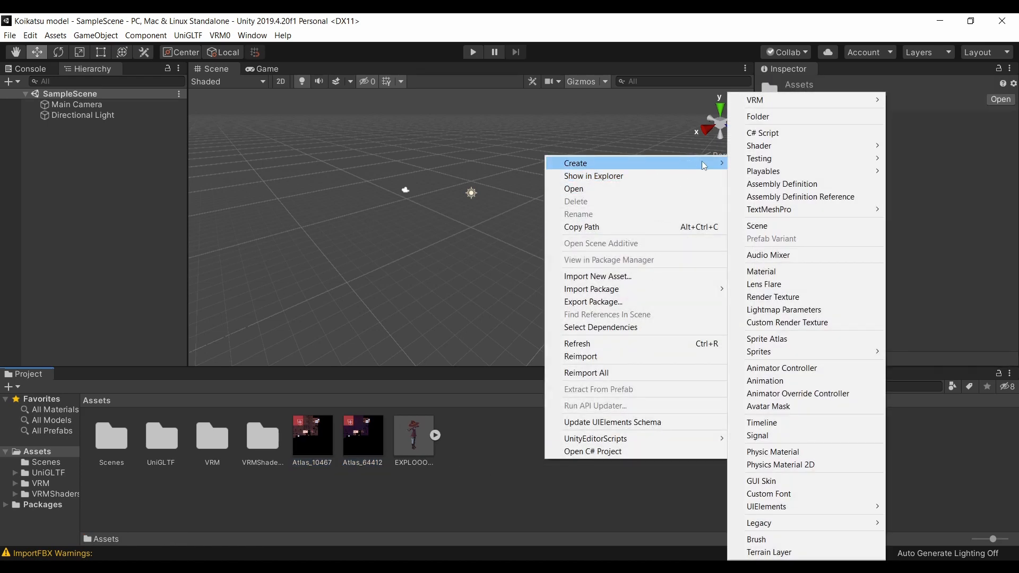
left_click(819, 273)
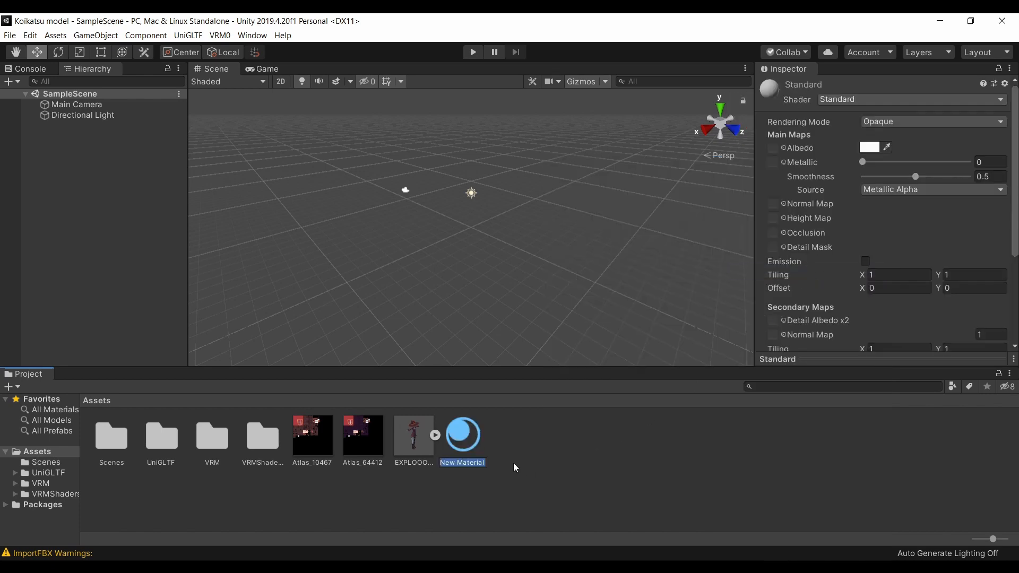
Step: Give the new material the VRM/MToon shader and set its rendering type to Cutout
left_click(874, 98)
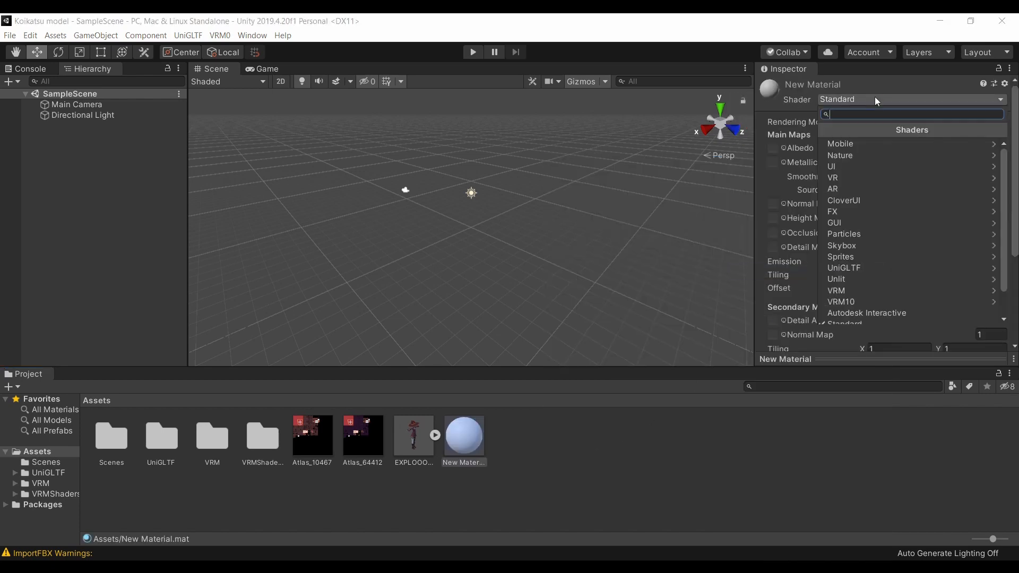
left_click(859, 290)
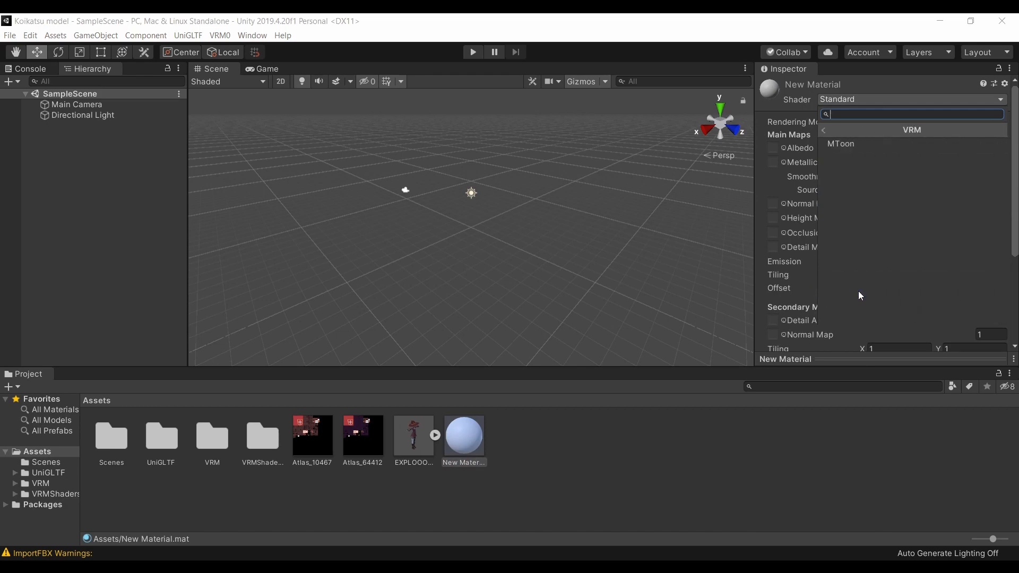
left_click(867, 144)
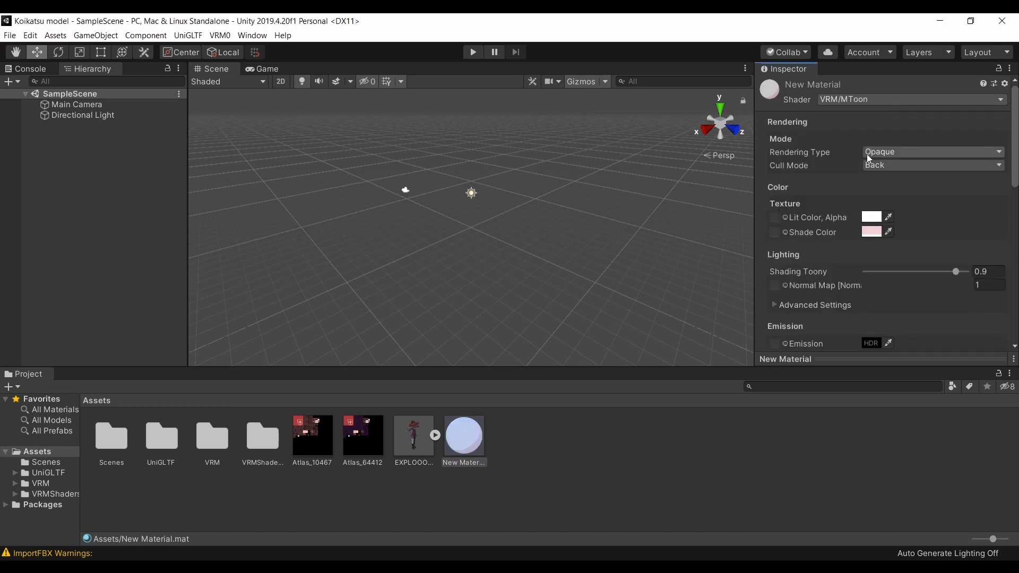
left_click(933, 152)
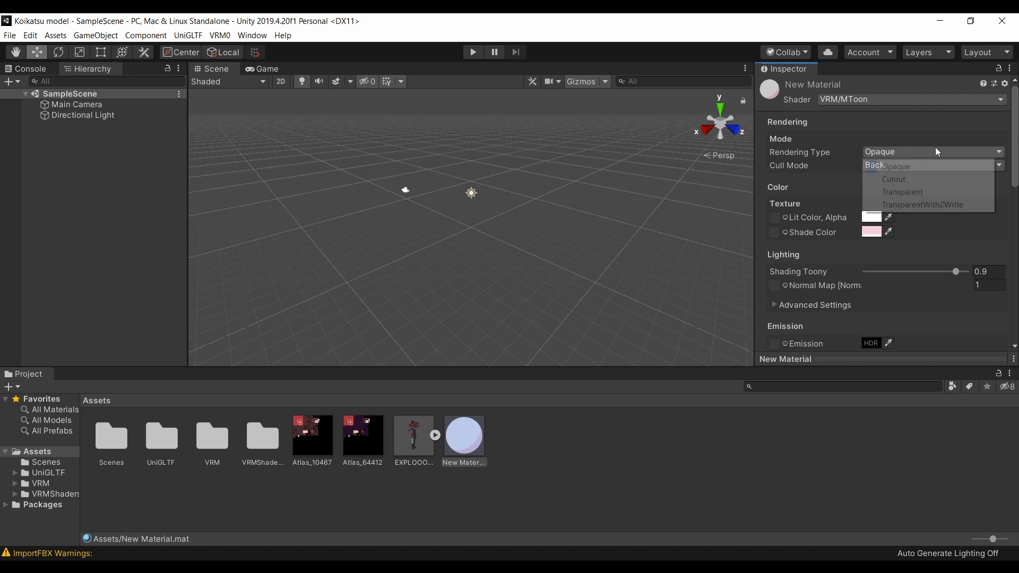
left_click(925, 178)
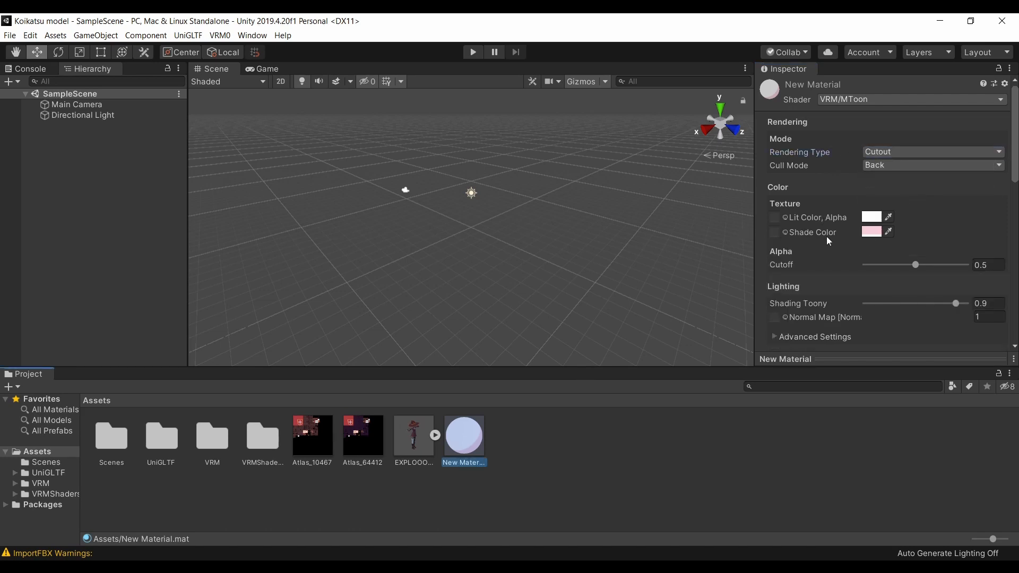
Step: Assign Atlas_10467 as the lit texture and Atlas_64412 as the shade texture, and make the shade color white
left_click_drag(309, 444, 776, 218)
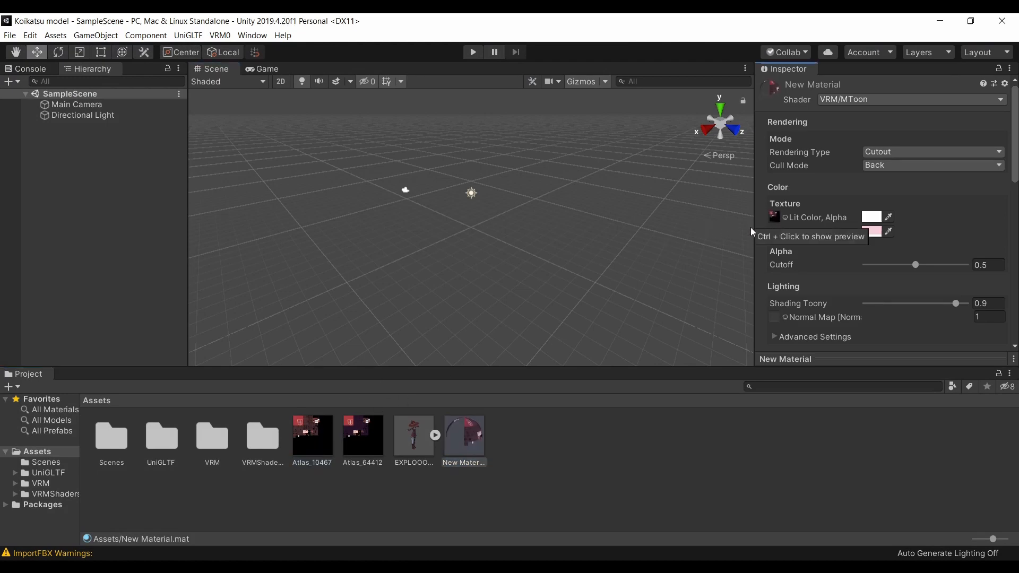
left_click_drag(358, 450, 775, 233)
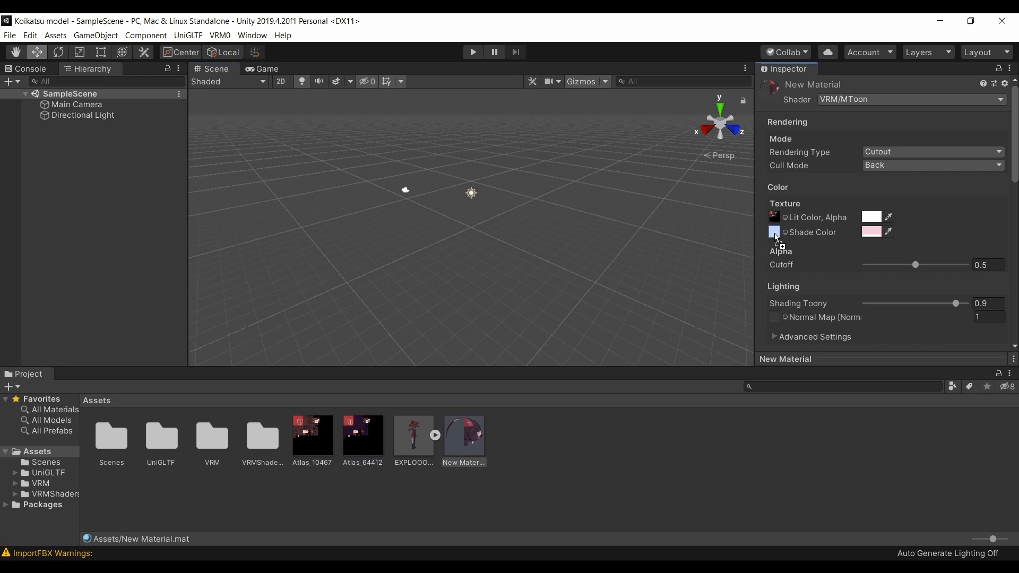
left_click(889, 233)
left_click(878, 220)
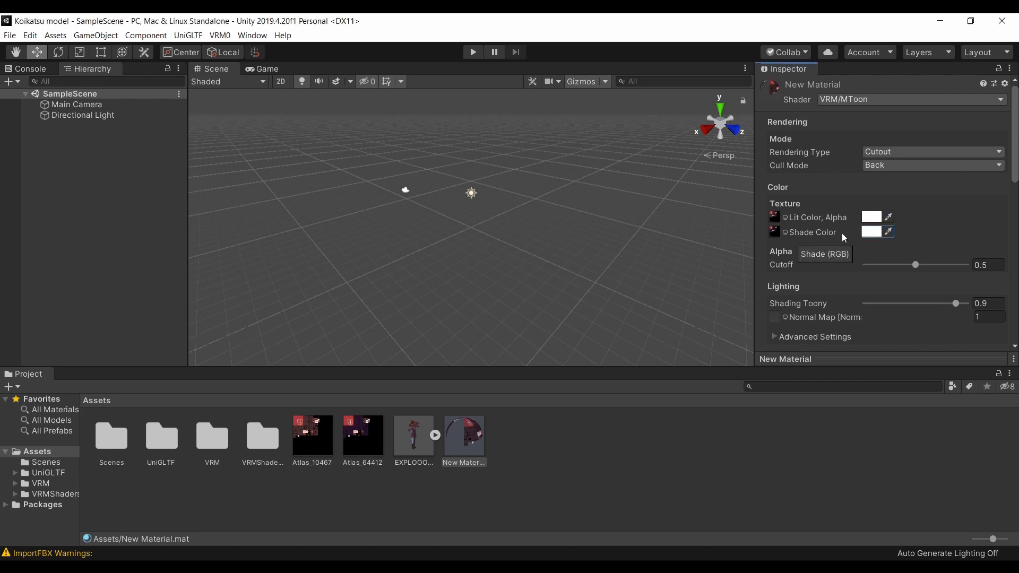
Step: Rename the new material Base layer to match the FBX model's material slot
left_click(419, 440)
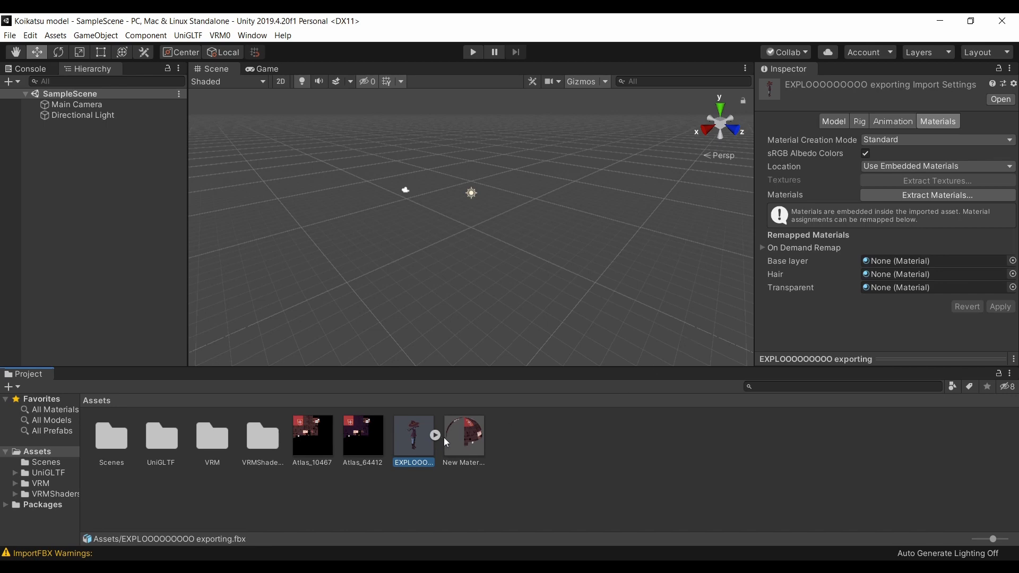
left_click(480, 439)
right_click(473, 440)
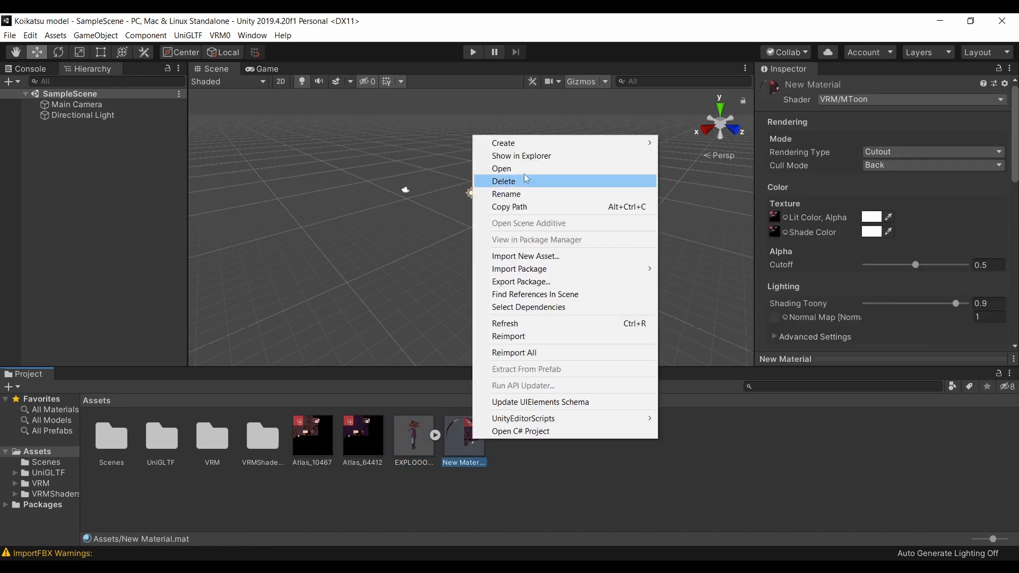
left_click(524, 195)
type("Base layer")
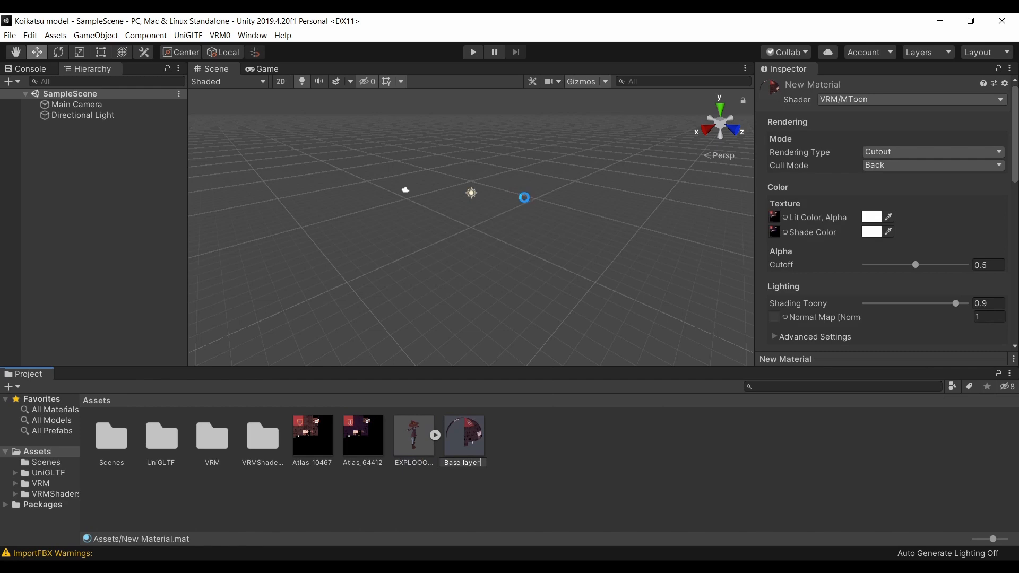
Step: Confirm the Base layer name, duplicate that material twice, and rename one of the copies Hair
key("Return")
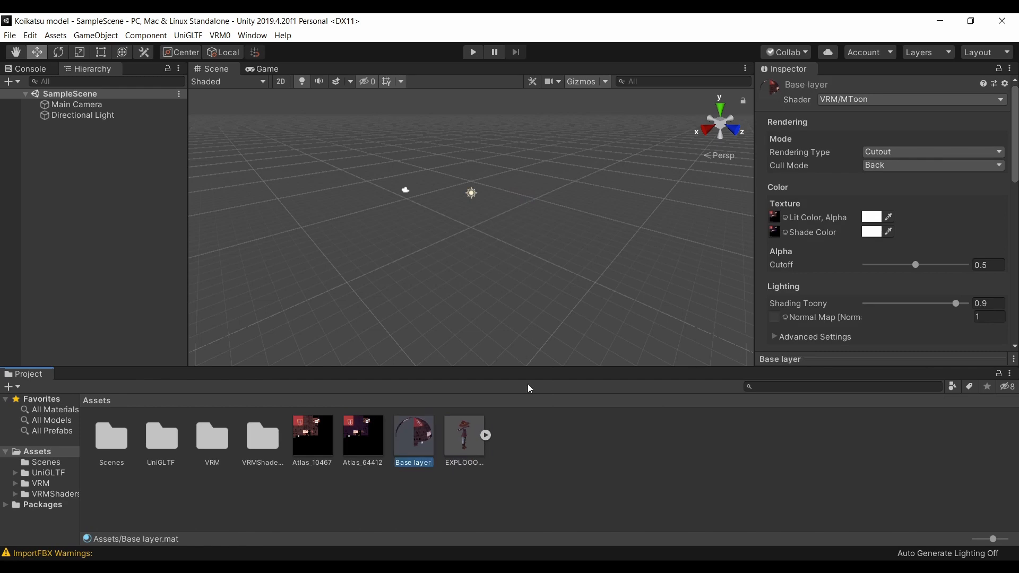
key("ctrl+d")
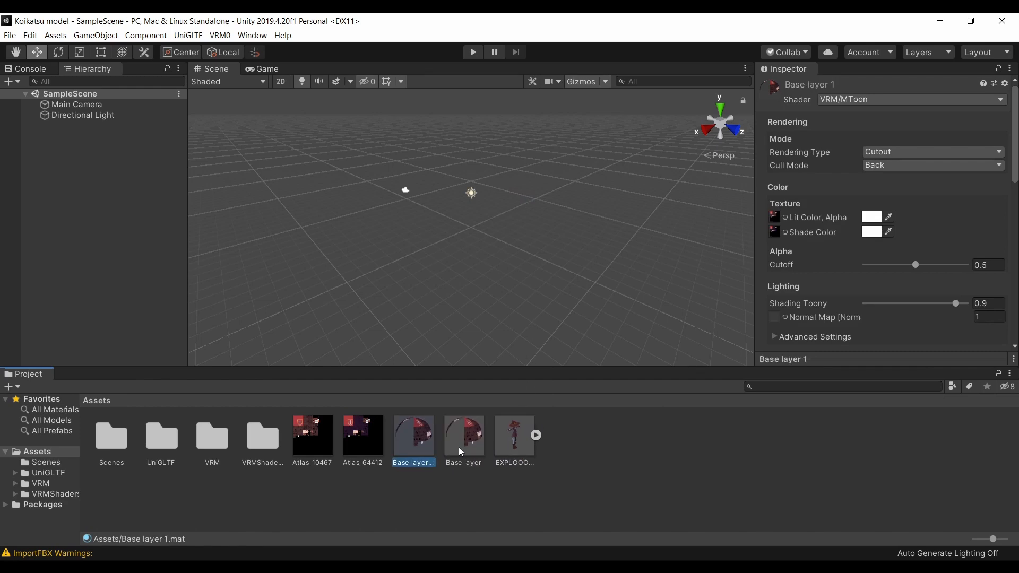
key("ctrl+d")
right_click(479, 444)
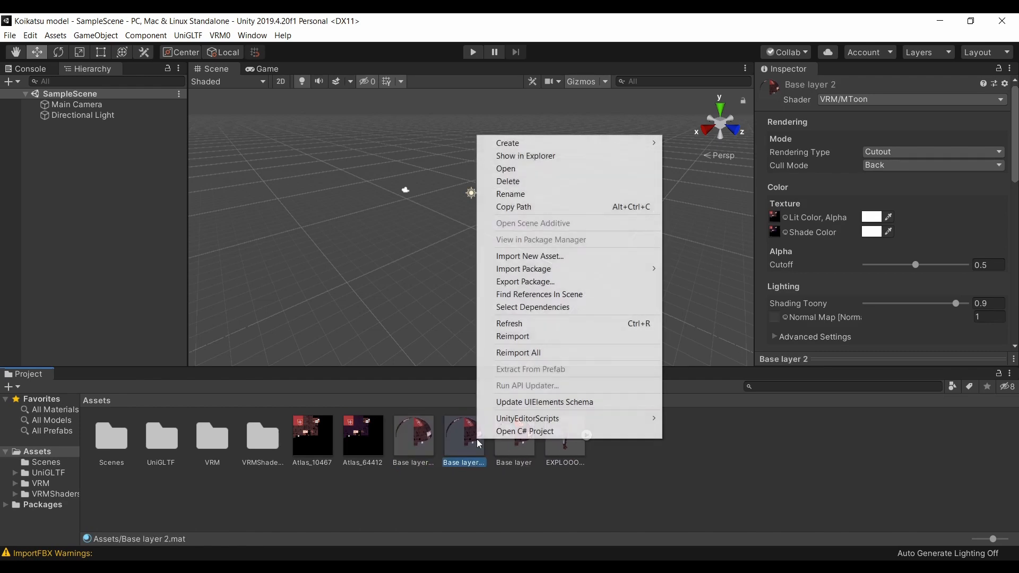
left_click(522, 194)
type("Ha")
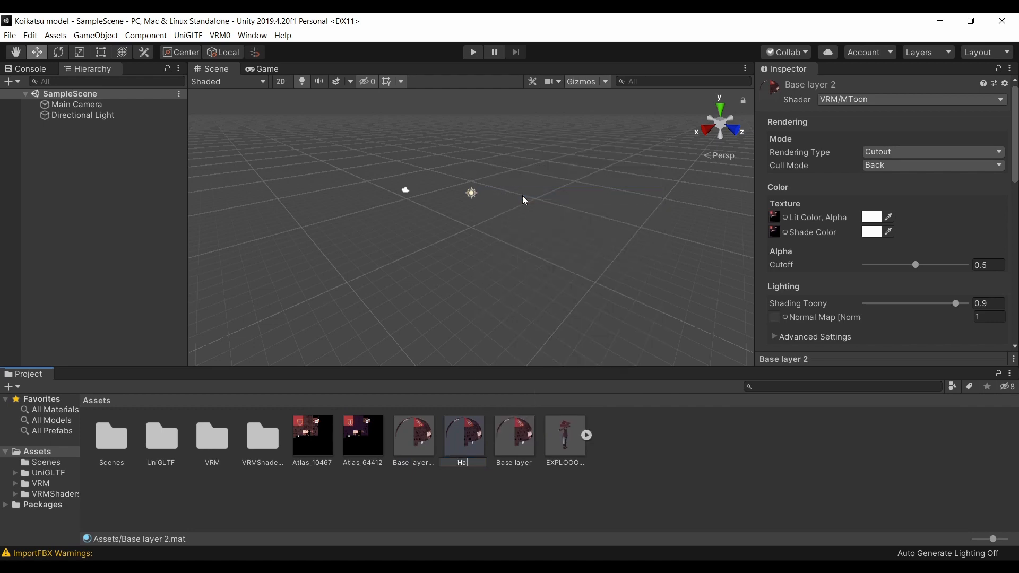
type("ir")
key("Return")
Step: Rename the remaining Base layer copy Transparent and set its rendering type to Transparent
left_click(408, 432)
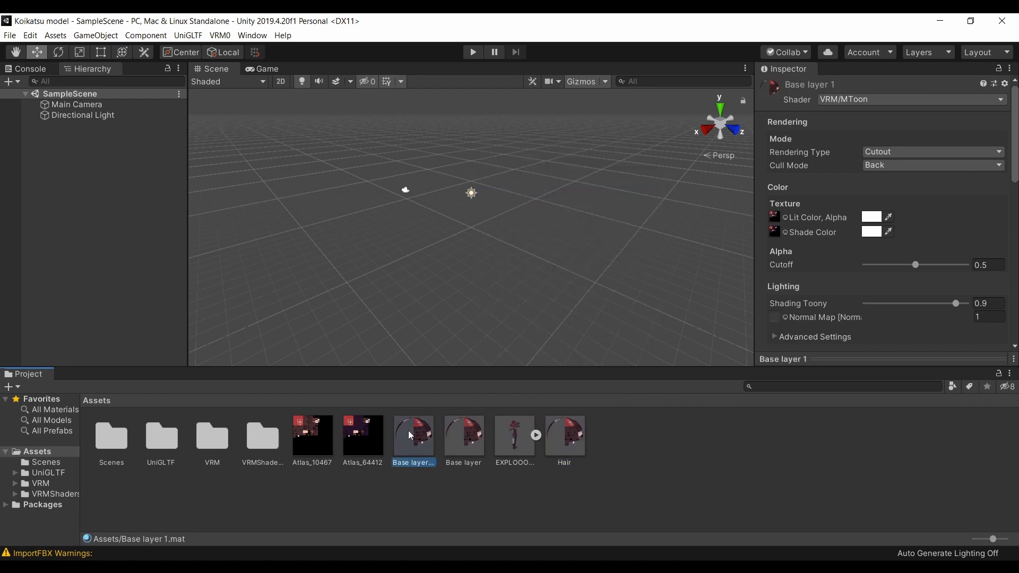
right_click(408, 431)
left_click(463, 182)
type("Transparent")
key("Return")
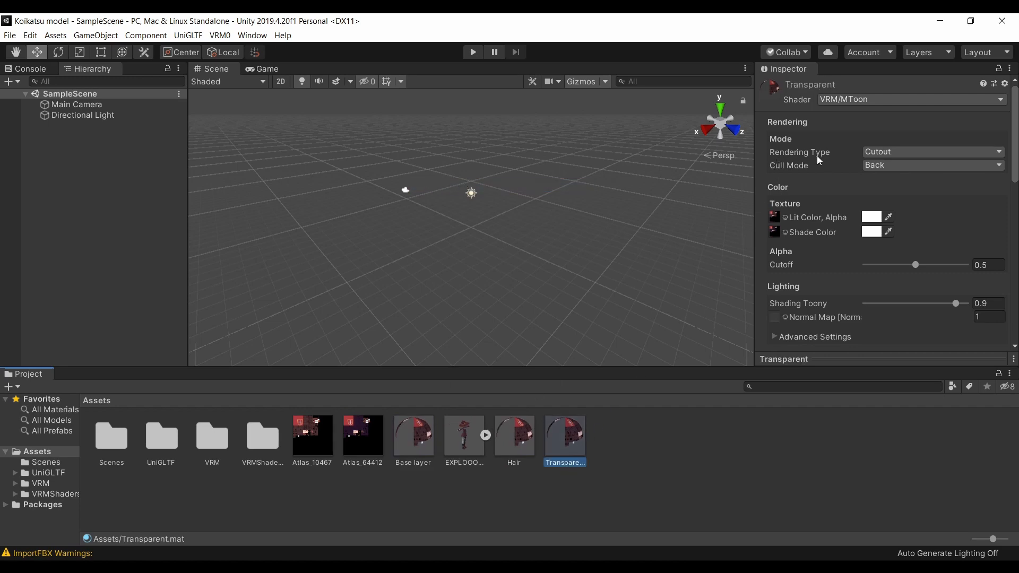
left_click(898, 151)
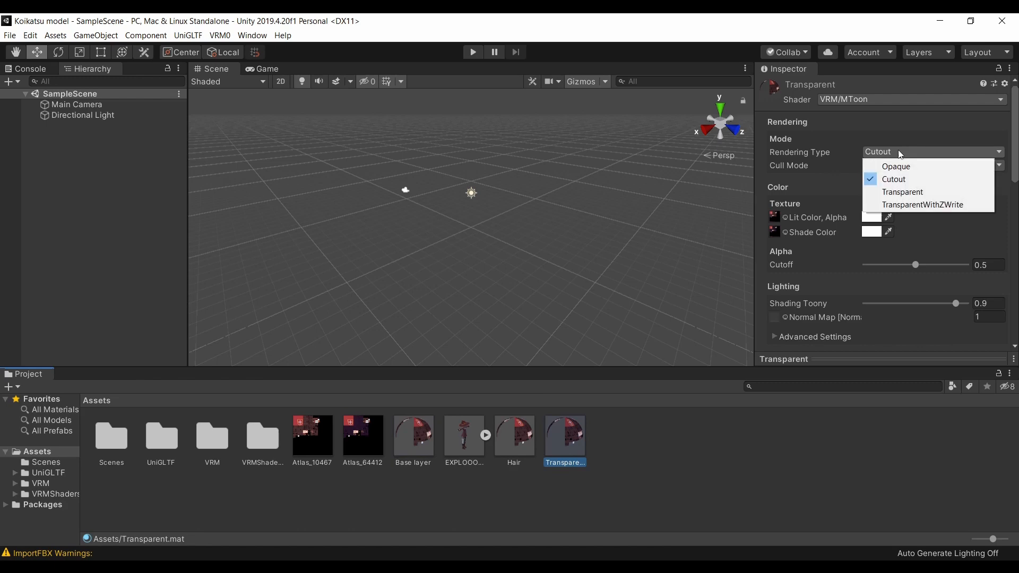
left_click(900, 191)
Step: Set the max size of the Atlas_10467 and Atlas_64412 textures to 8192 and apply their import settings
left_click(341, 448)
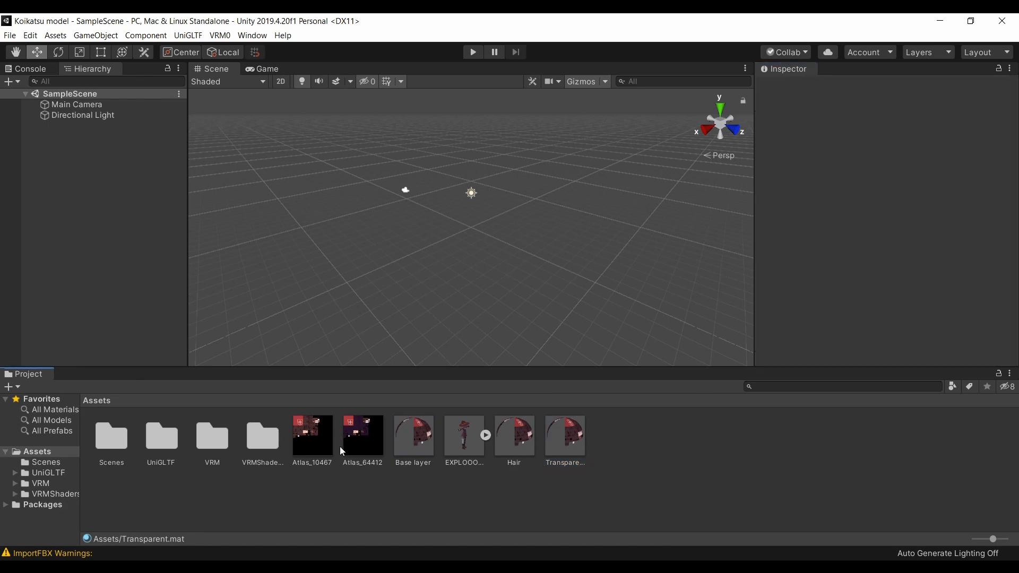
left_click(317, 449)
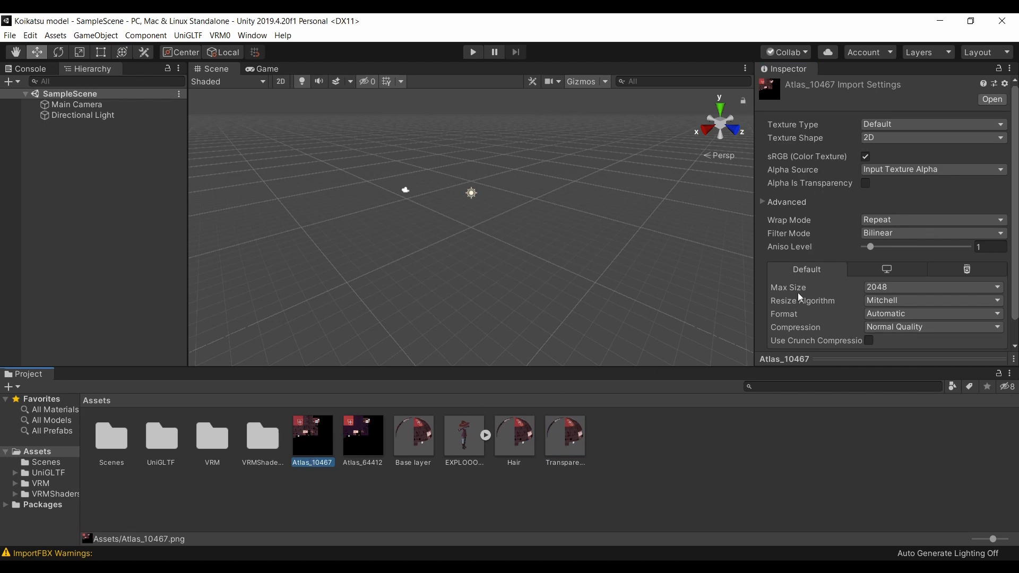
left_click(890, 287)
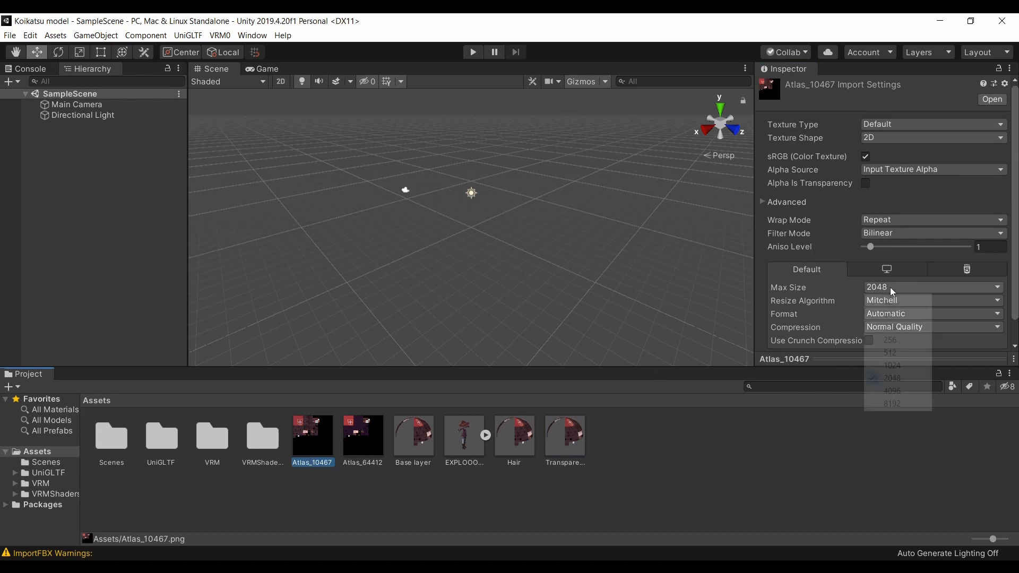
left_click(902, 403)
left_click(370, 450)
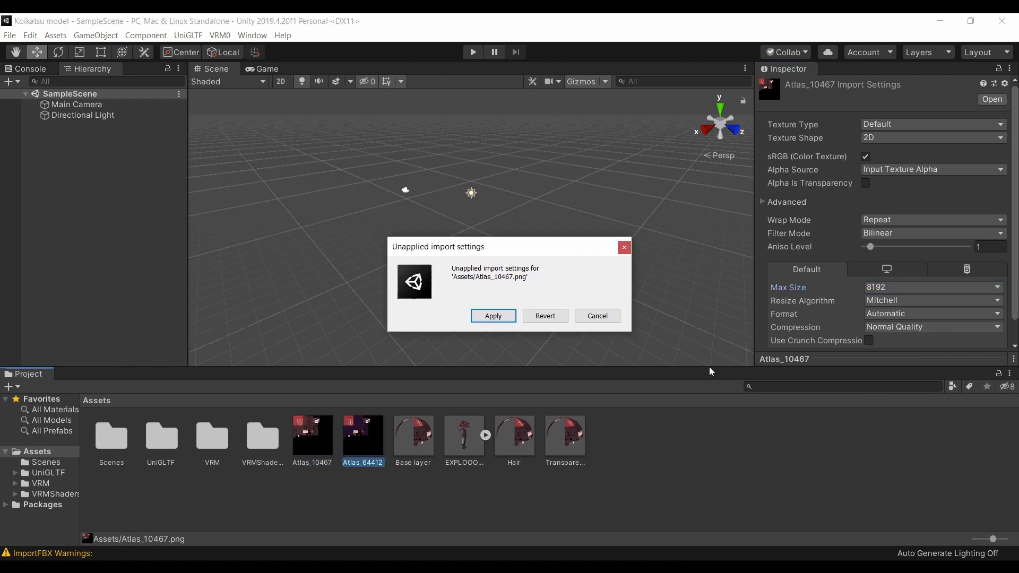
left_click(491, 314)
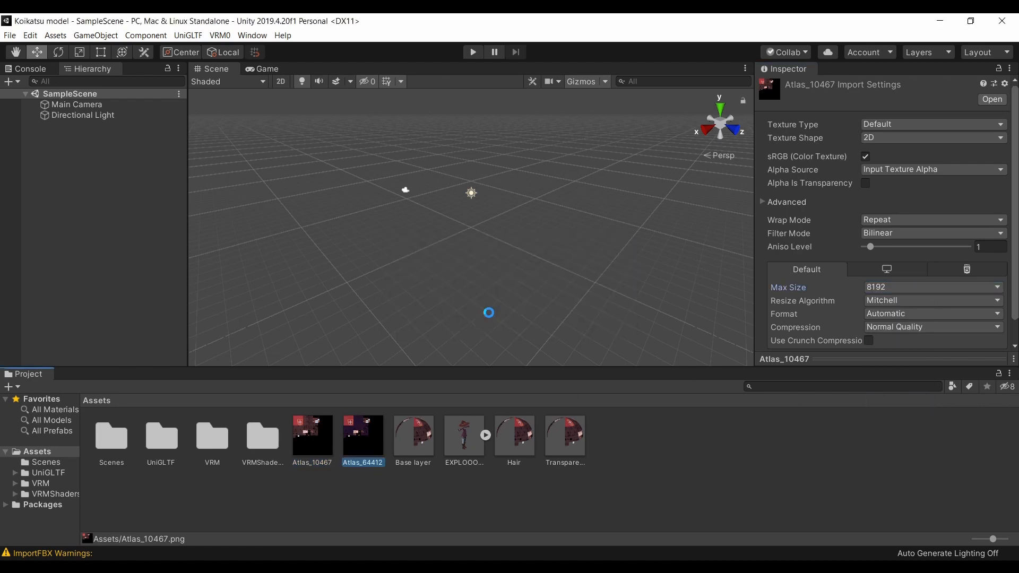
left_click(875, 291)
left_click(891, 403)
left_click(488, 314)
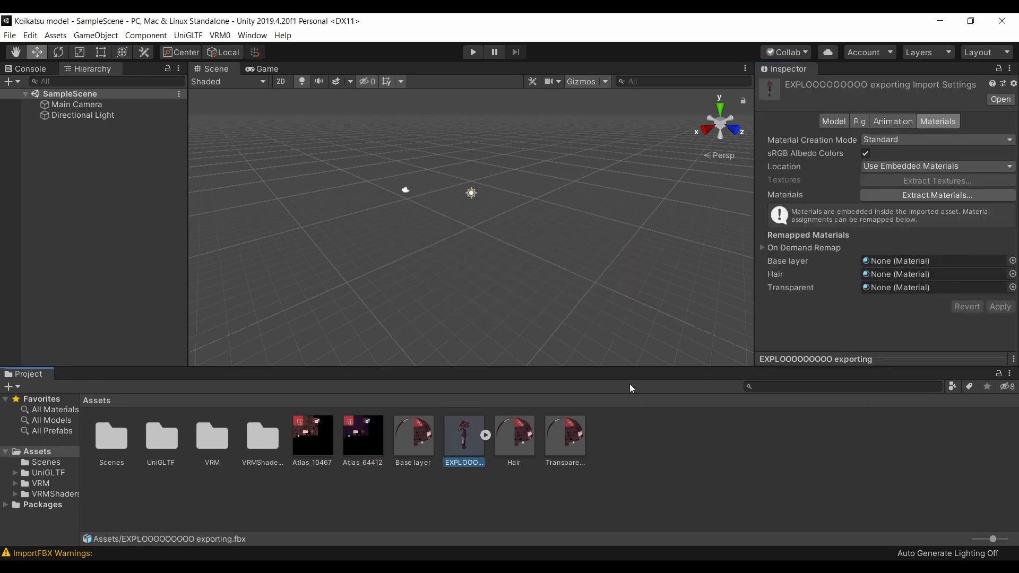
Step: Remap the FBX model's Base layer, Hair and Transparent slots to the matching new materials and apply
left_click_drag(423, 445, 897, 263)
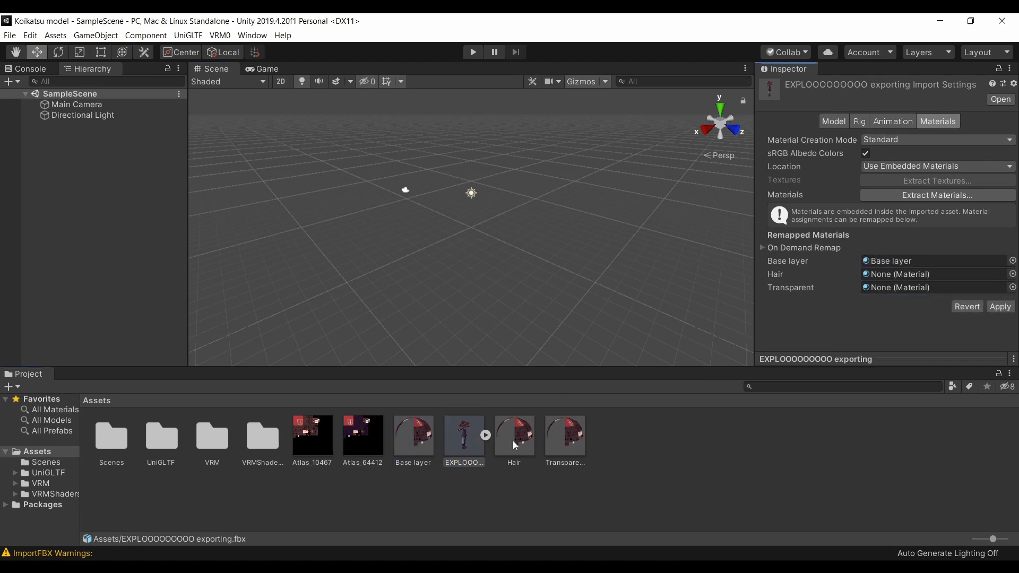
left_click_drag(515, 443, 918, 275)
left_click_drag(565, 441, 902, 289)
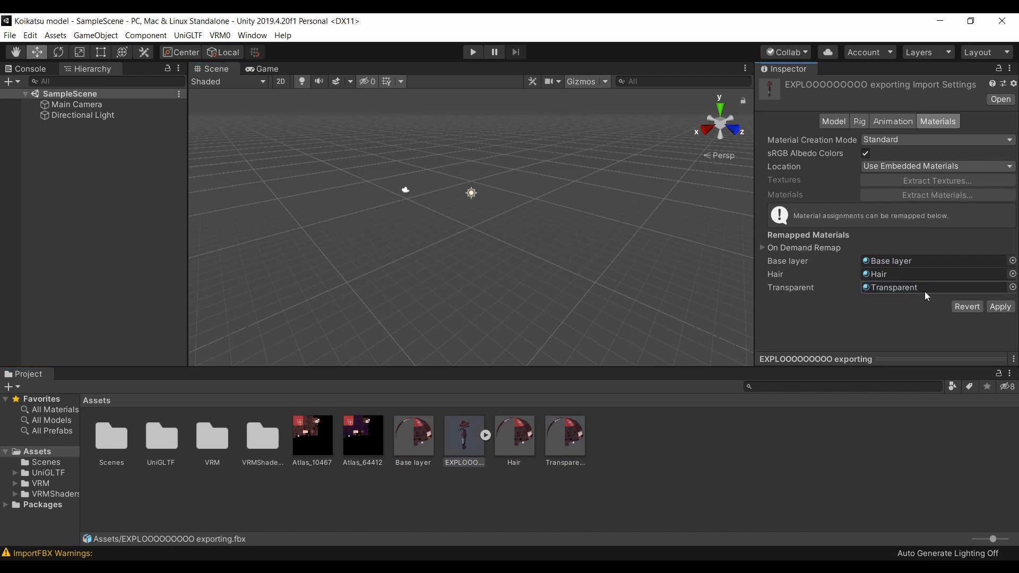
left_click(1000, 307)
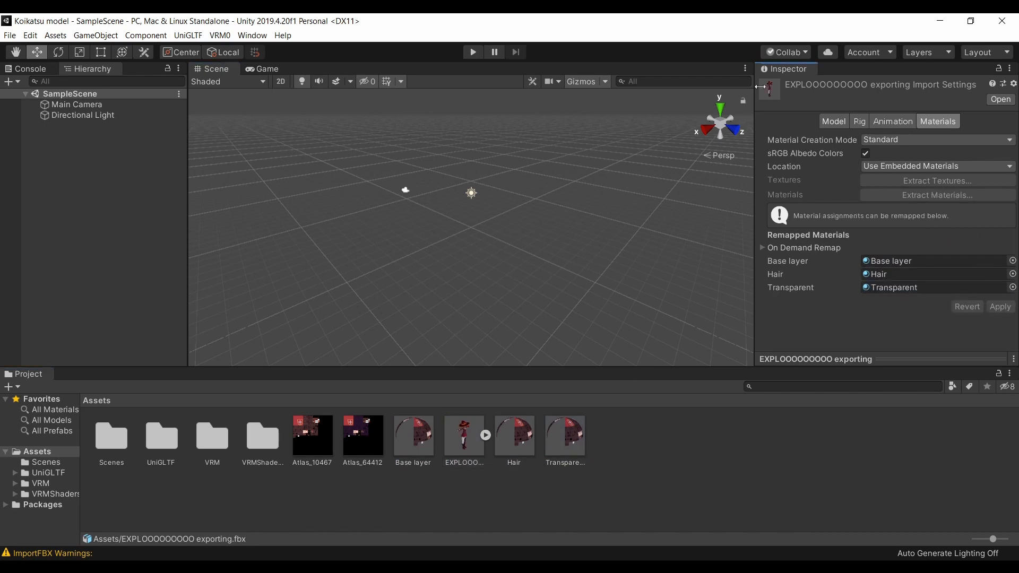
Step: Apply the Humanoid animation type to the FBX model's rig and check the import warnings in the console
left_click(862, 122)
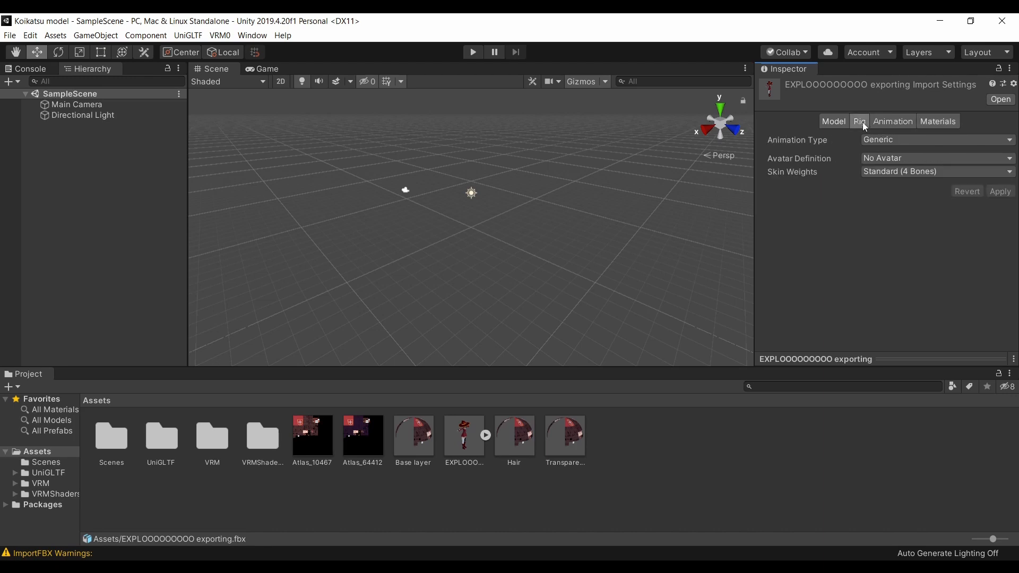
left_click(896, 140)
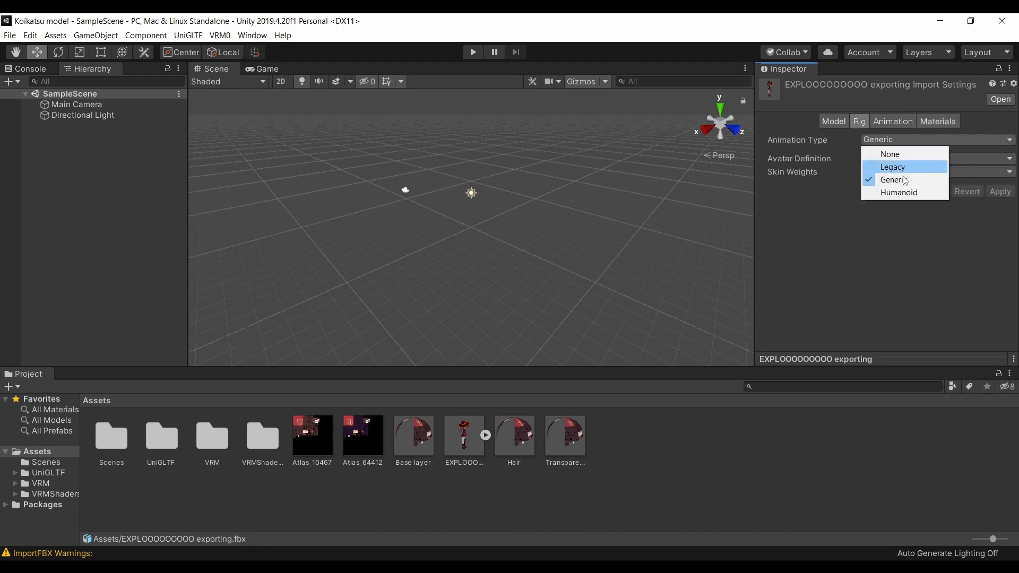
left_click(905, 196)
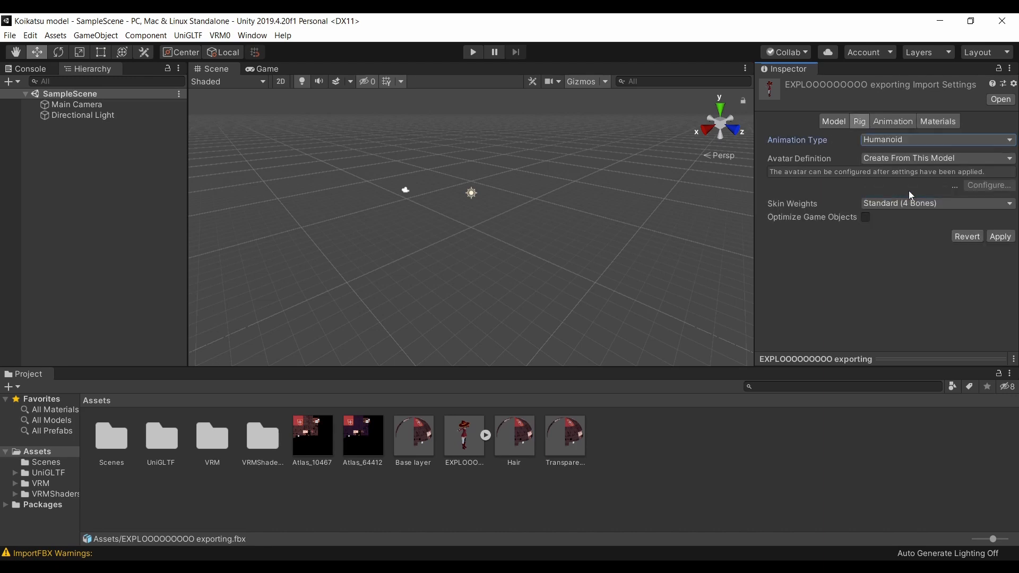
left_click(999, 236)
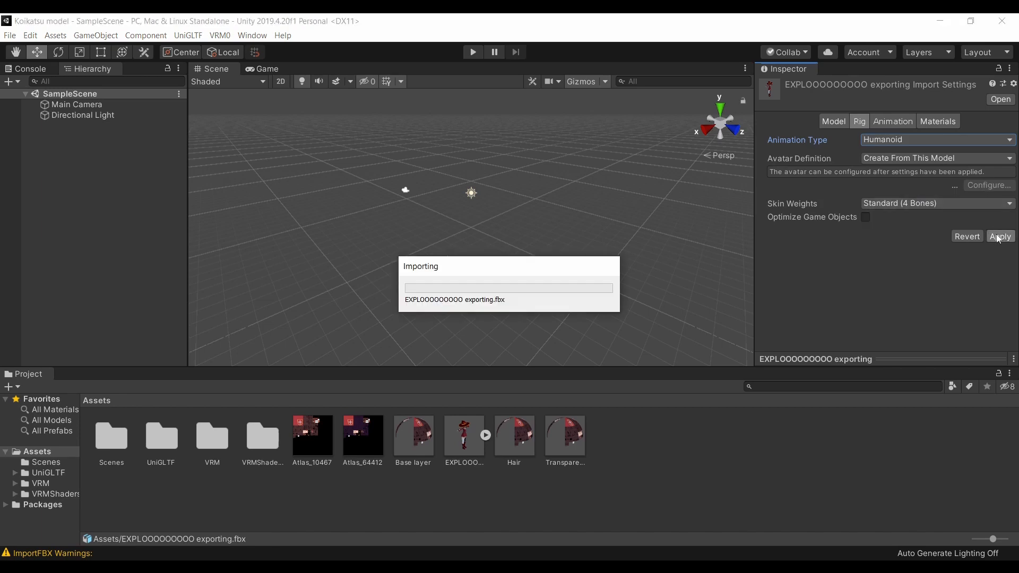
left_click(187, 553)
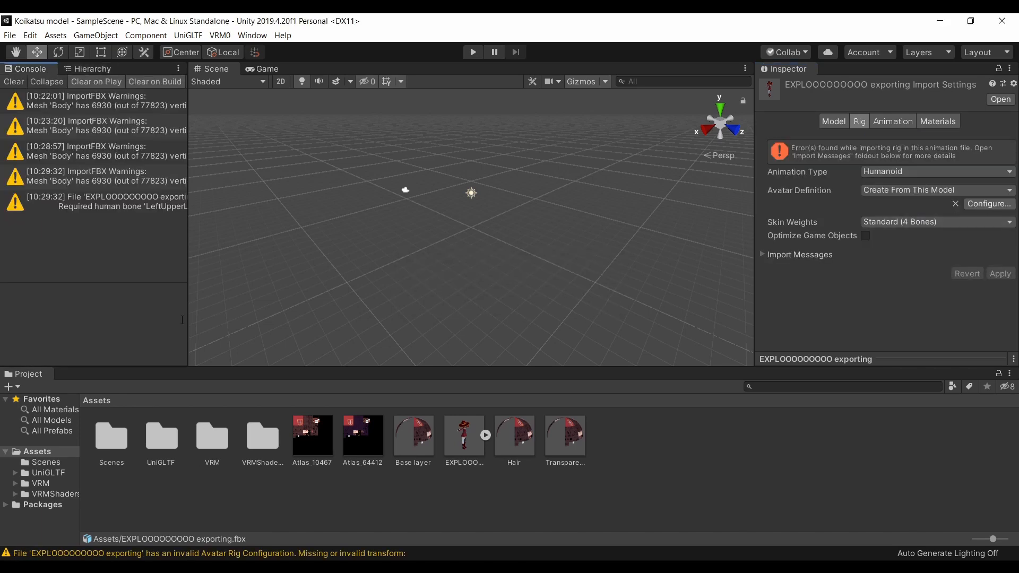
left_click_drag(189, 169, 491, 168)
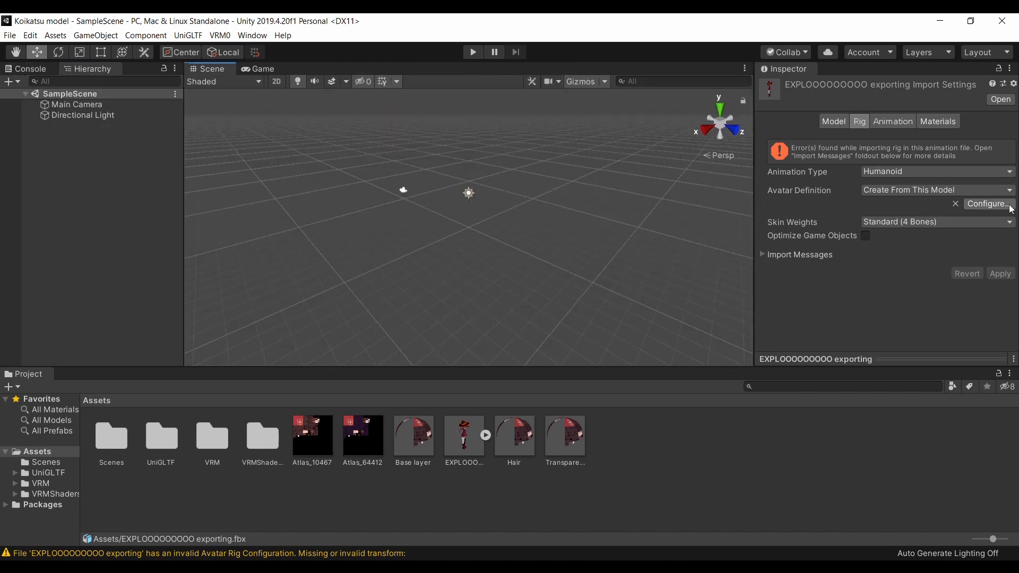
Step: Open the avatar configuration and map the left leg's Upper Leg to Left leg and Lower Leg to Left knee
left_click(1010, 206)
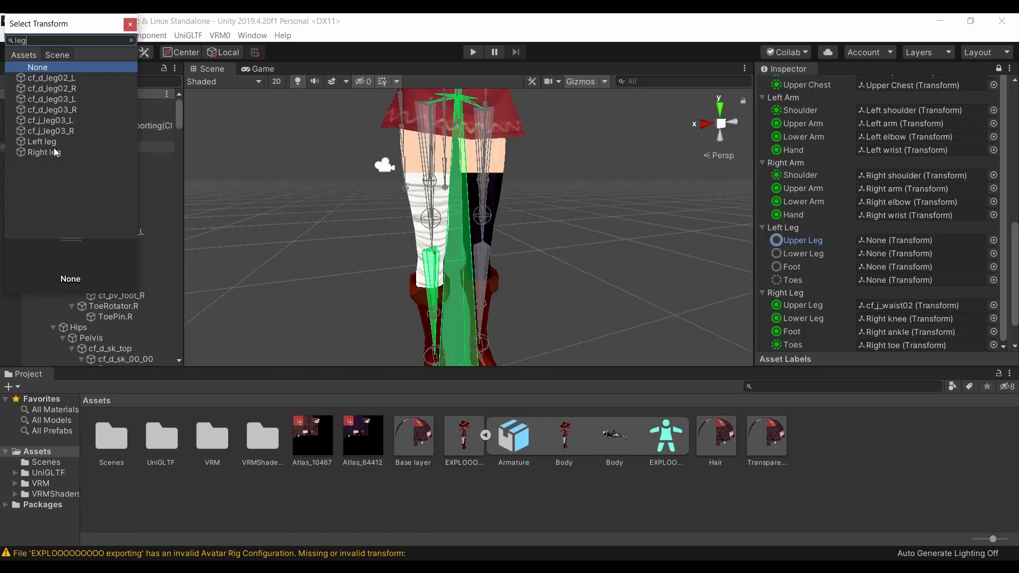
double_click(51, 142)
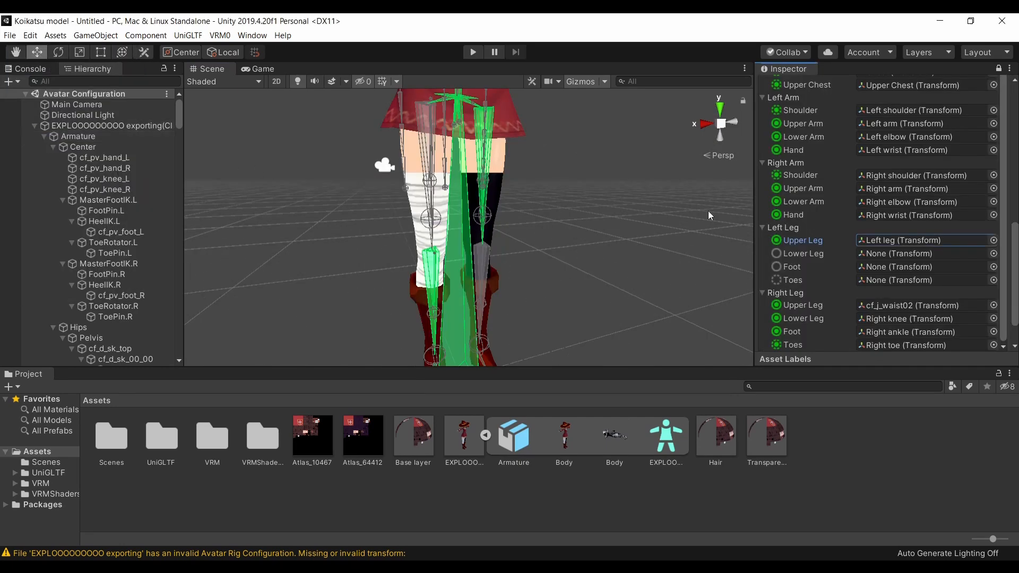
left_click(993, 253)
type("left kne")
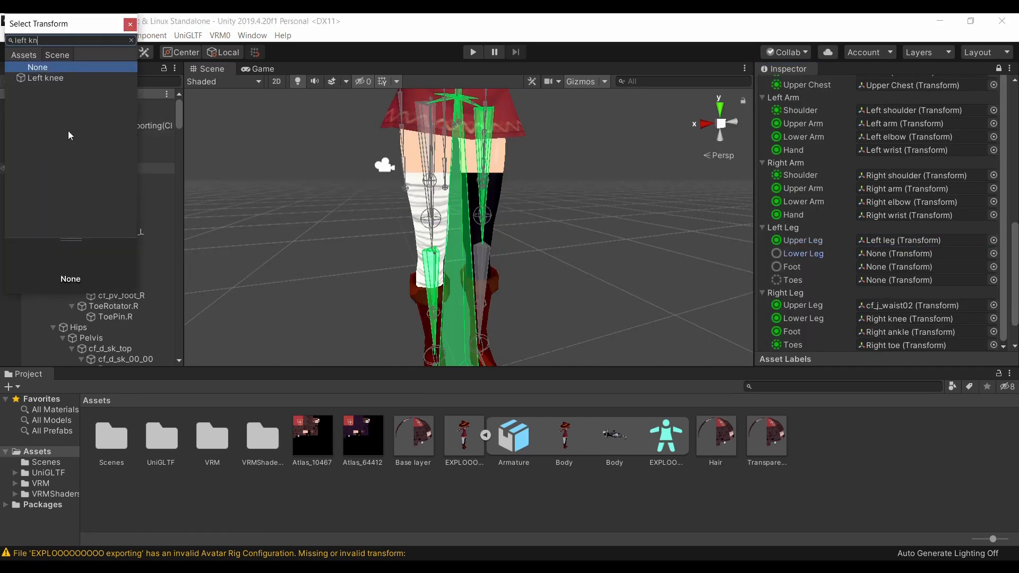
key("Down")
key("Return")
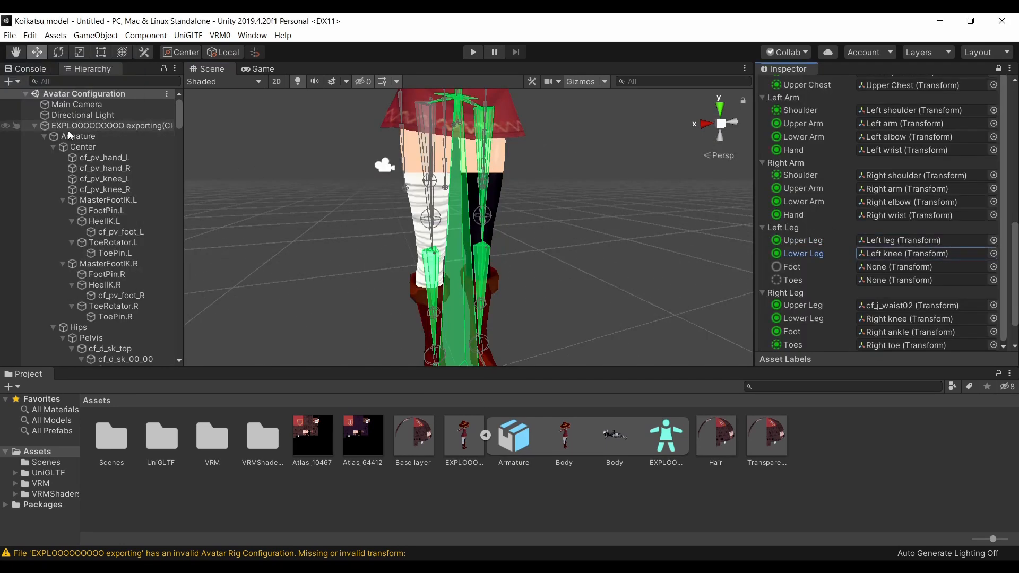
Step: Map the left leg's Foot to Left ankle and its Toes to Left toe
left_click(993, 266)
type("left ank")
key("Down")
key("Return")
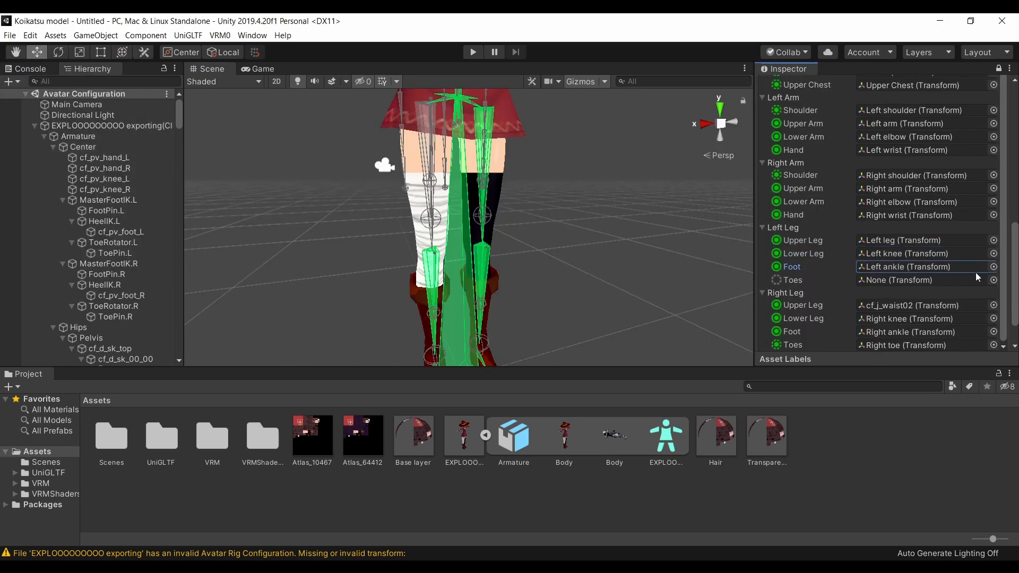
left_click(994, 279)
double_click(50, 150)
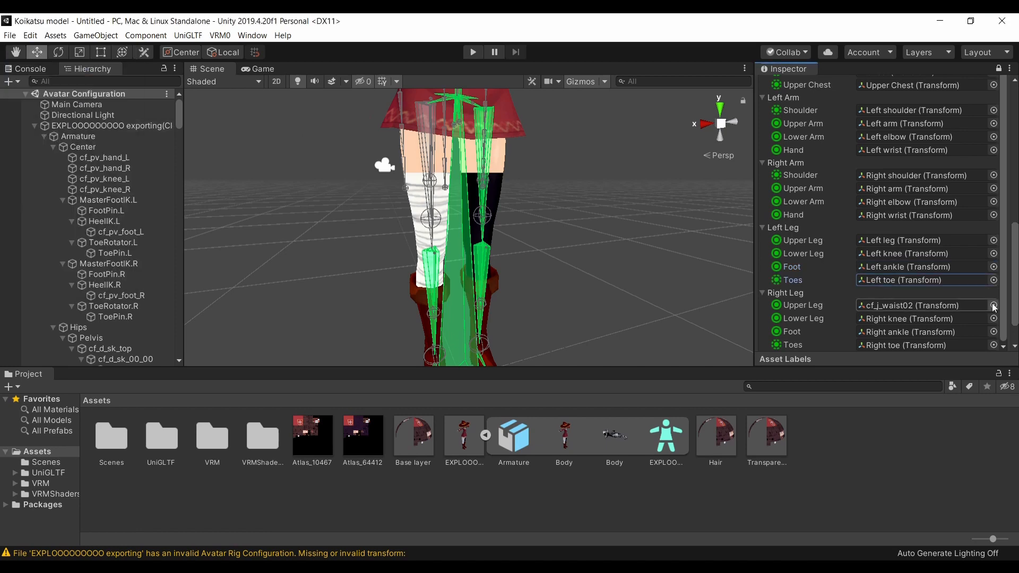
Step: Replace cf_j_waist02 with Right leg as the right leg's Upper Leg bone
left_click(993, 306)
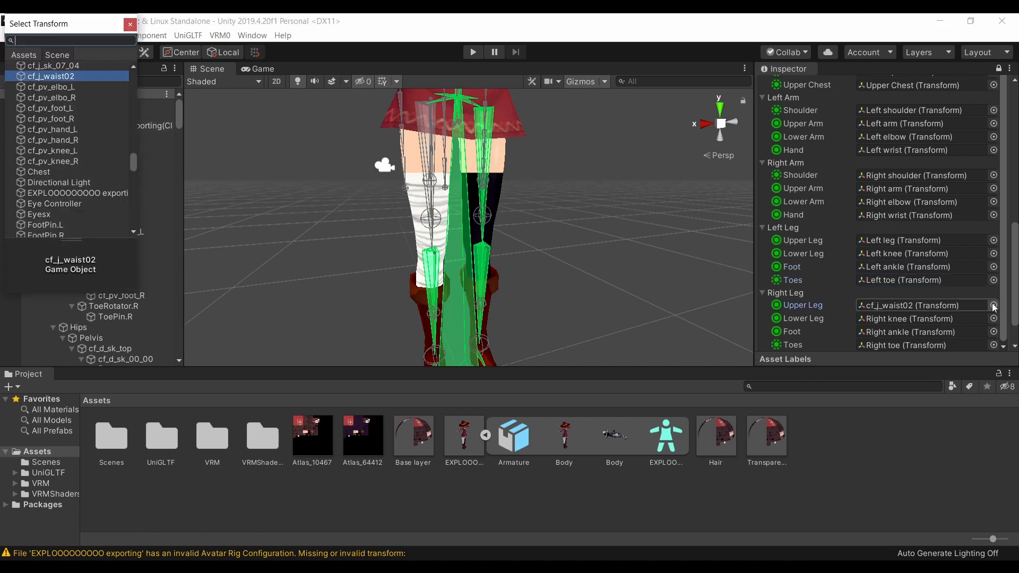
type("right")
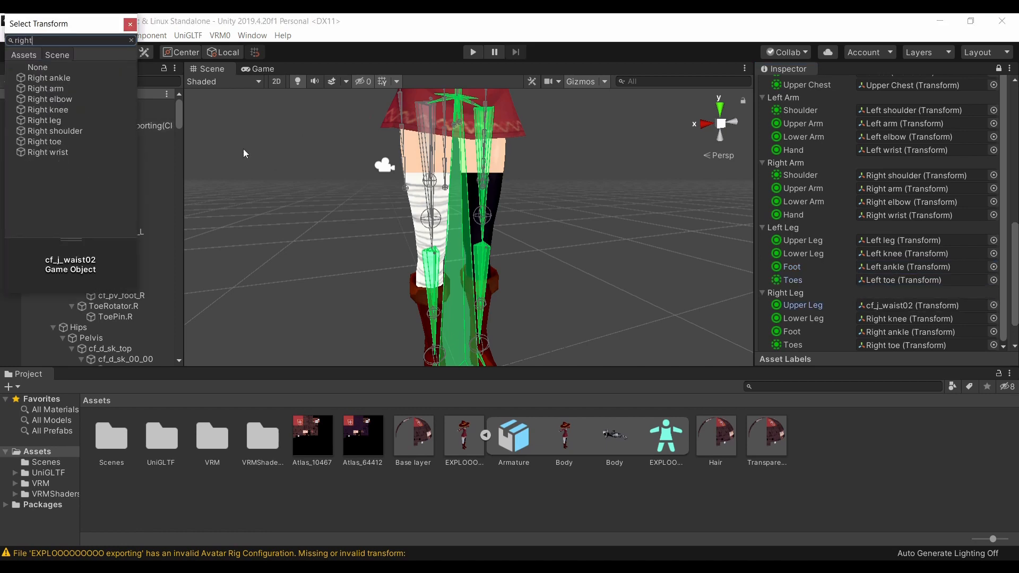
double_click(56, 120)
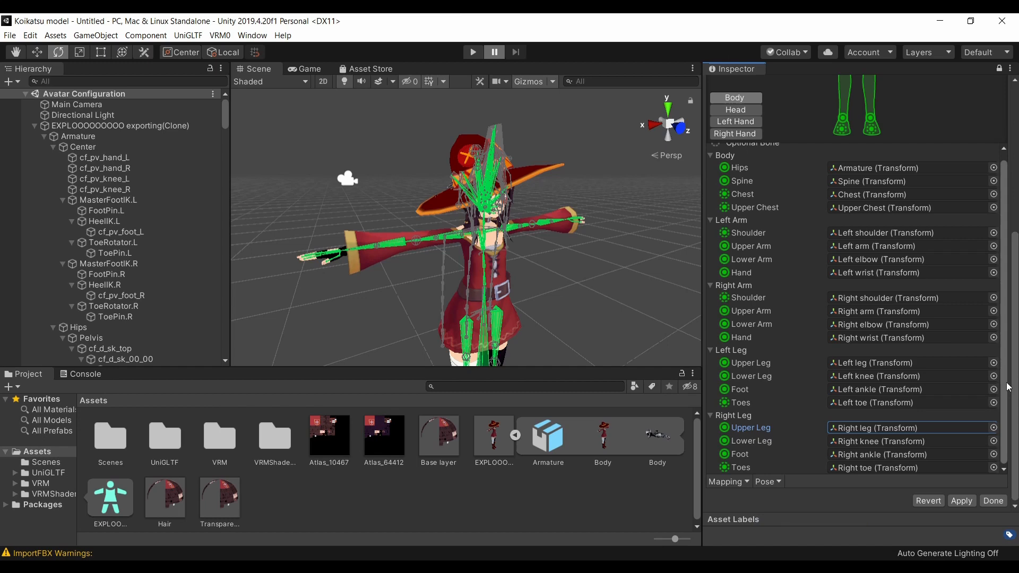
Step: Set the Left Eye bone to None in the avatar's head mapping
scroll(1009, 387, "up", 5)
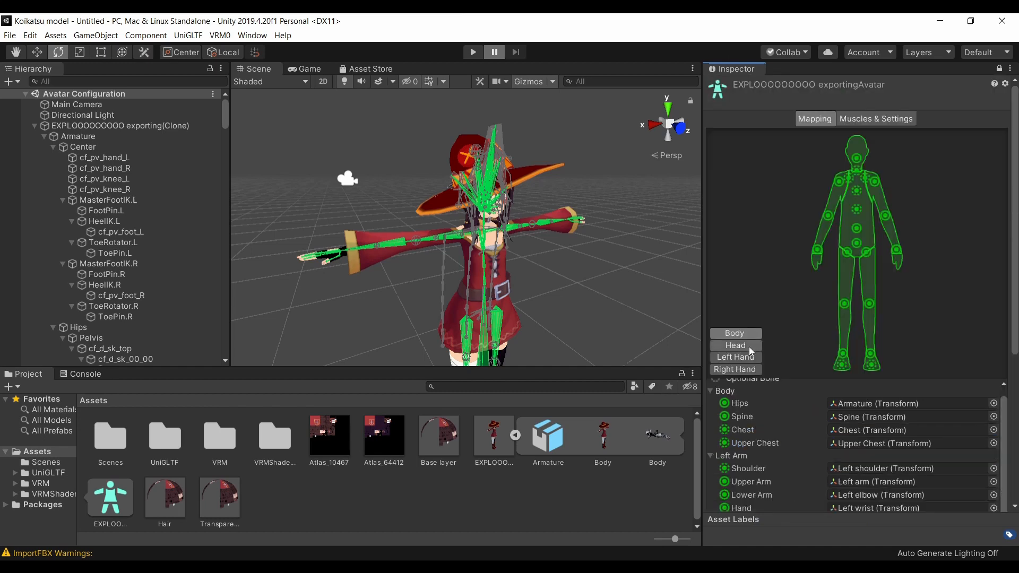
left_click(735, 348)
scroll(849, 297, "down", 3)
left_click(1002, 319)
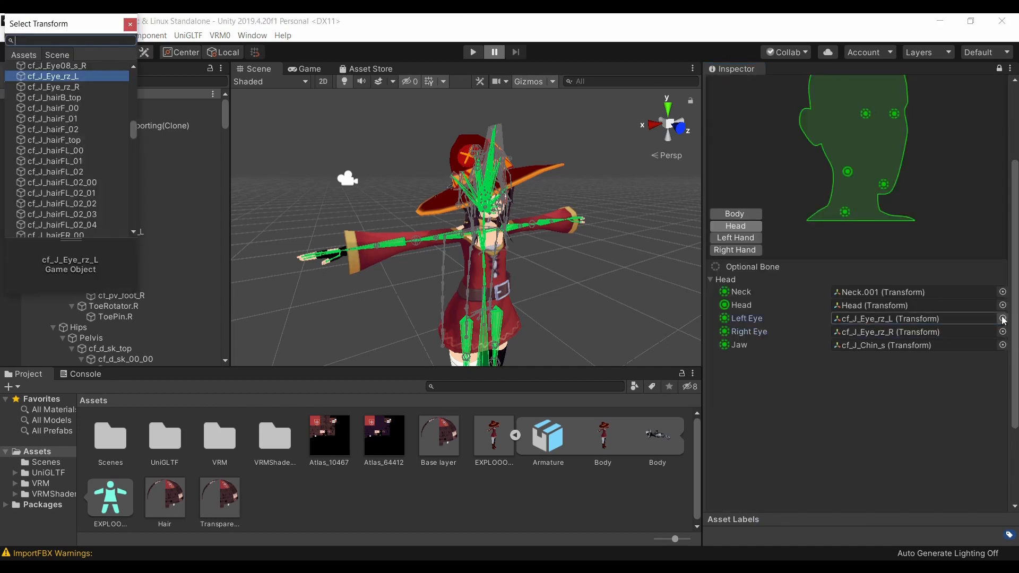
type("none")
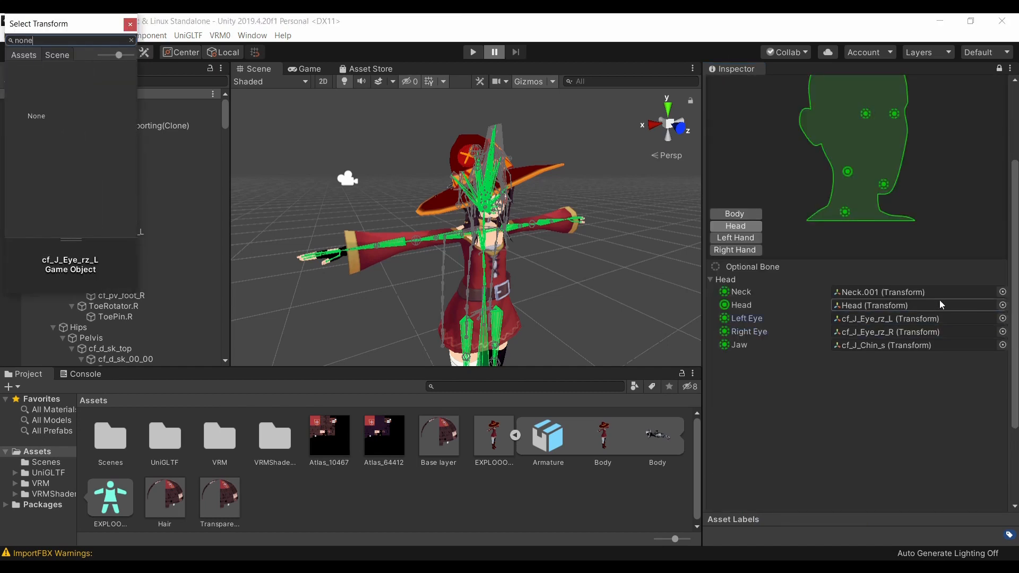
key("Down")
key("Return")
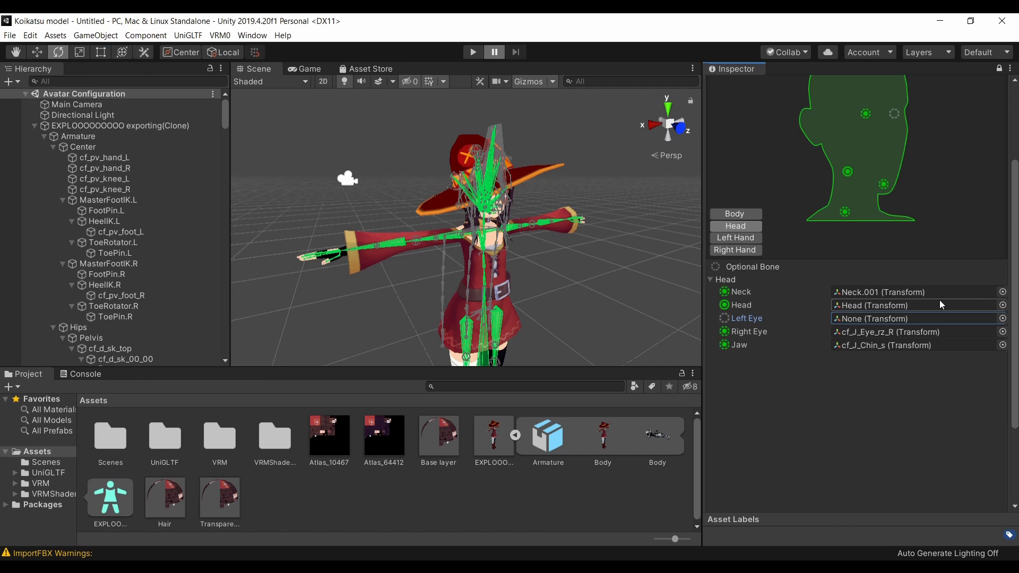
Step: Set the Right Eye and Jaw bones to None in the avatar's head mapping
left_click(1002, 331)
type("none")
key("Down")
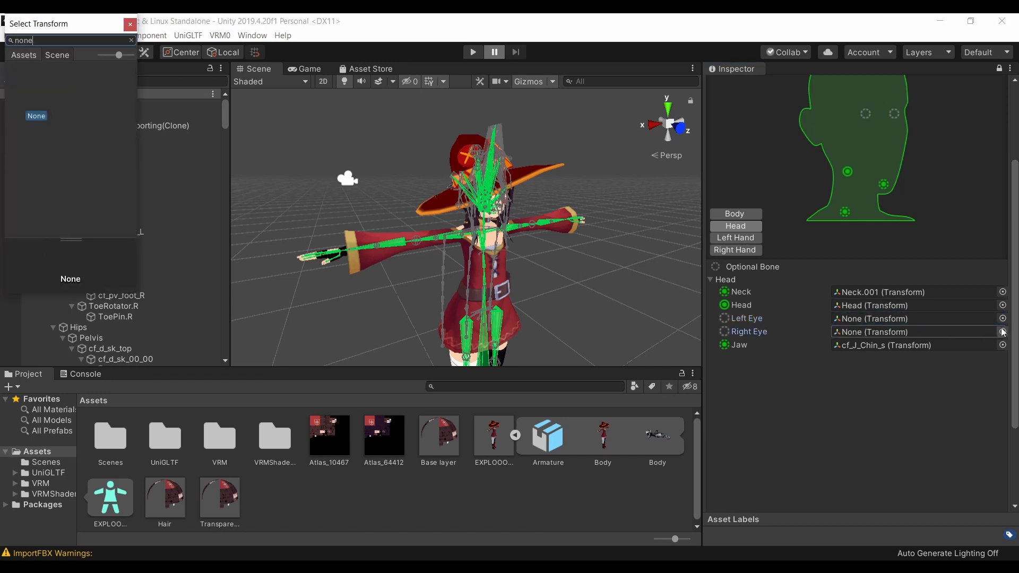
key("Return")
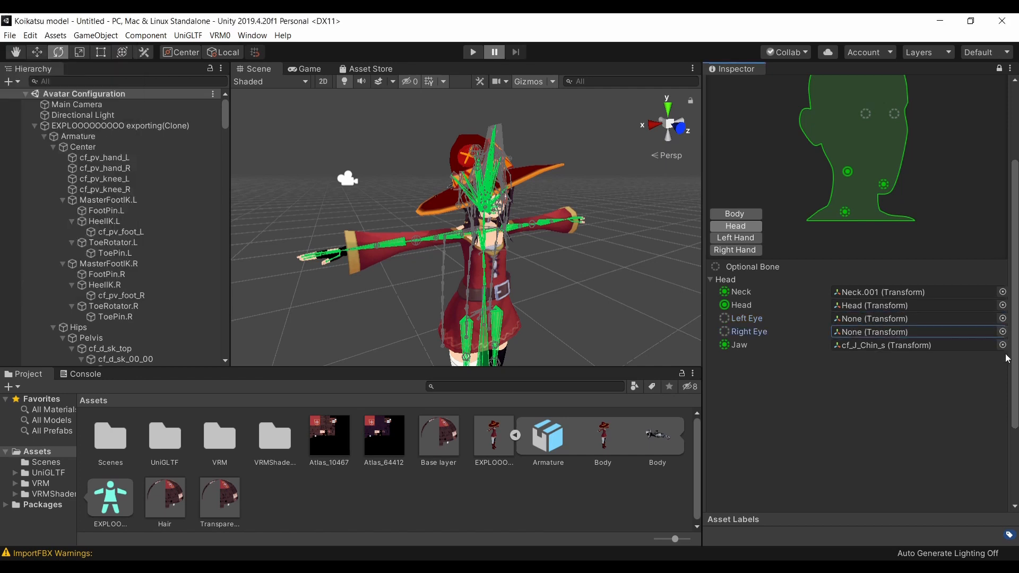
left_click(1002, 345)
type("none")
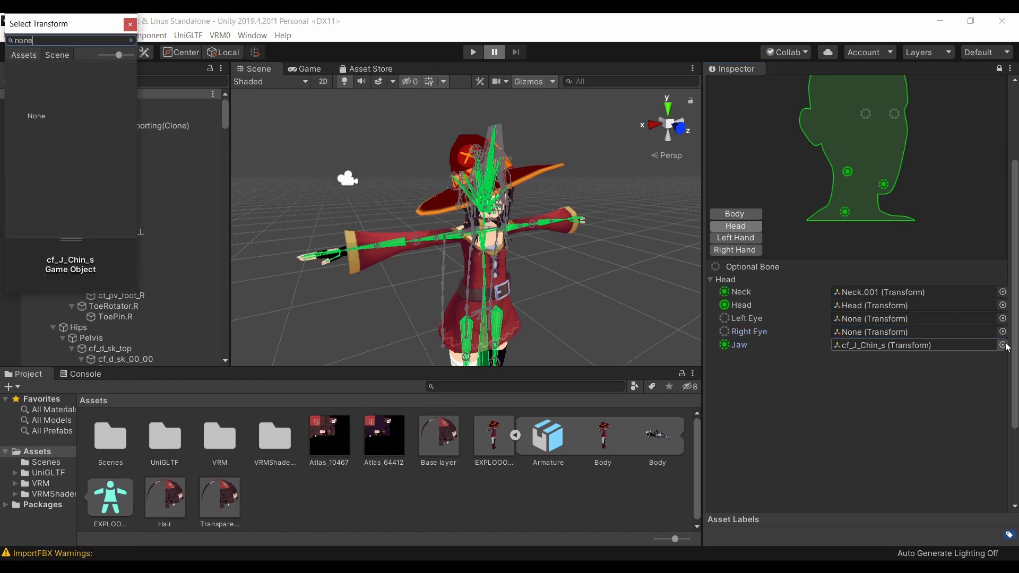
key("Down")
key("Return")
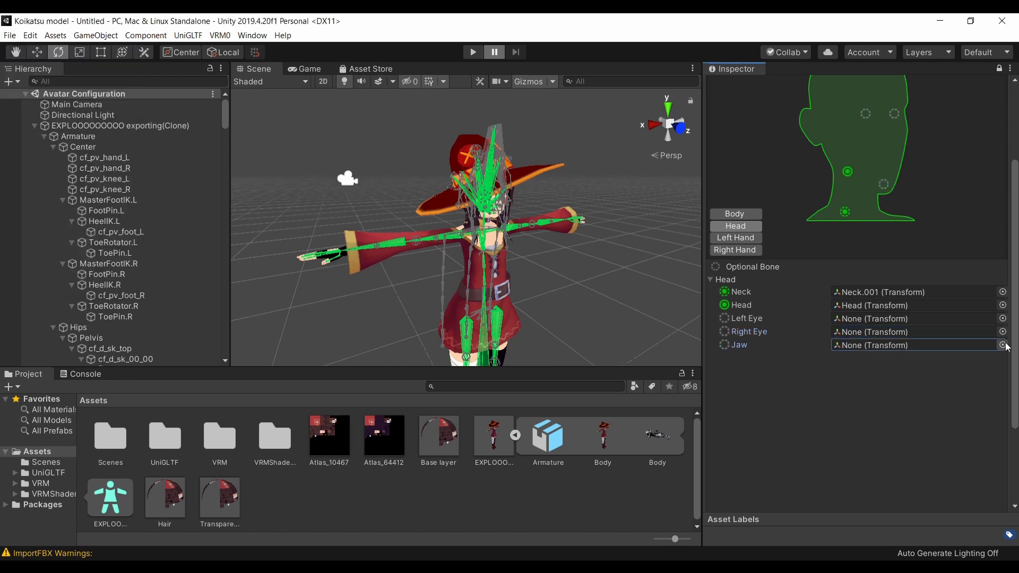
Step: Check the left and right hand finger mappings, then switch to Muscles & Settings and apply the pending import settings
left_click(749, 240)
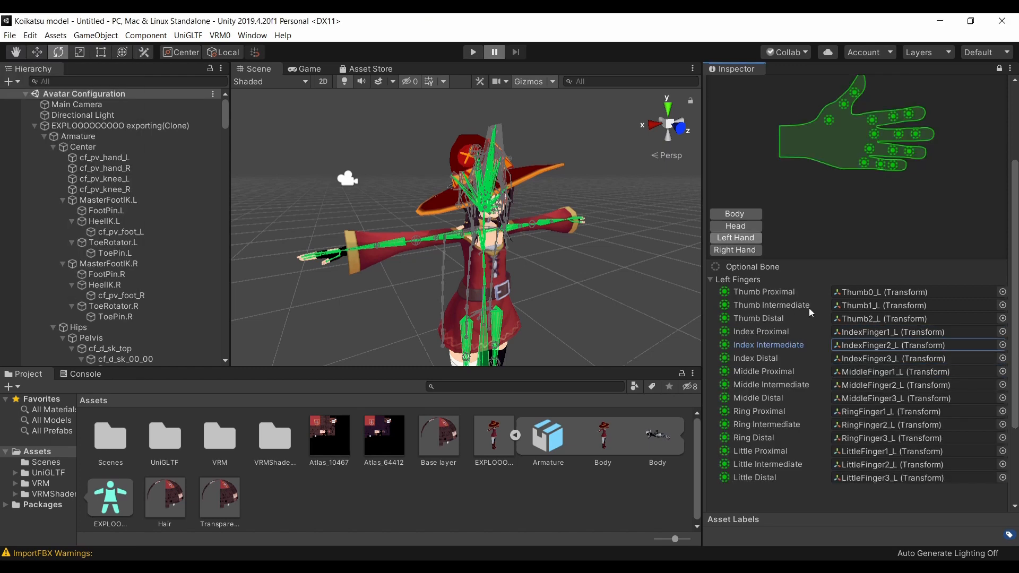
left_click(753, 253)
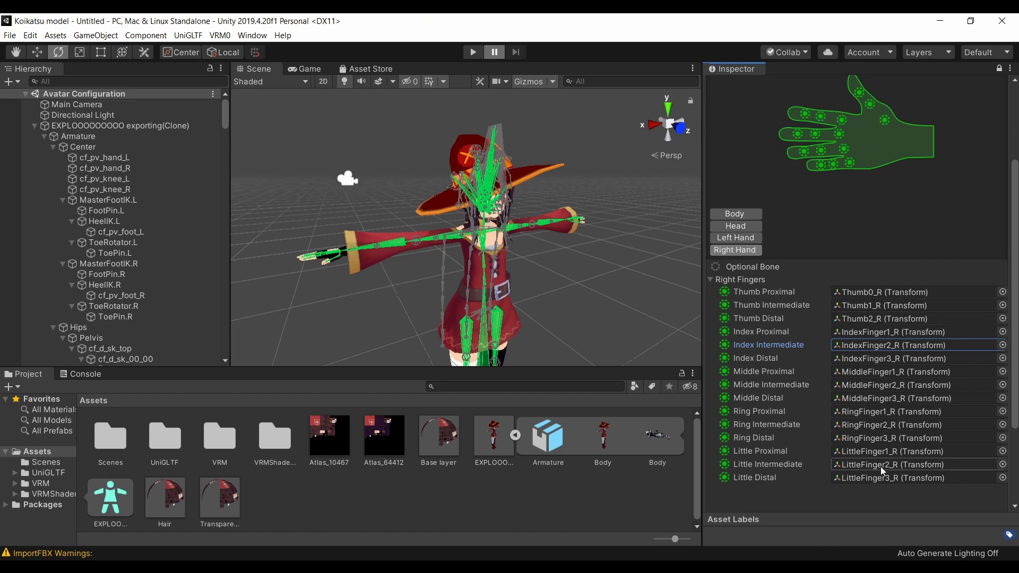
scroll(814, 257, "up", 5)
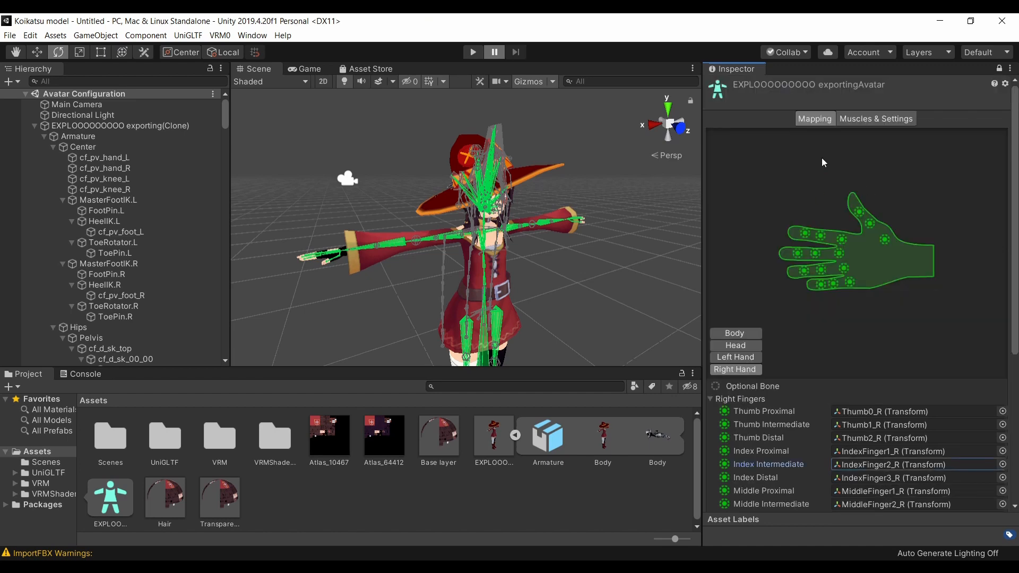
left_click(857, 118)
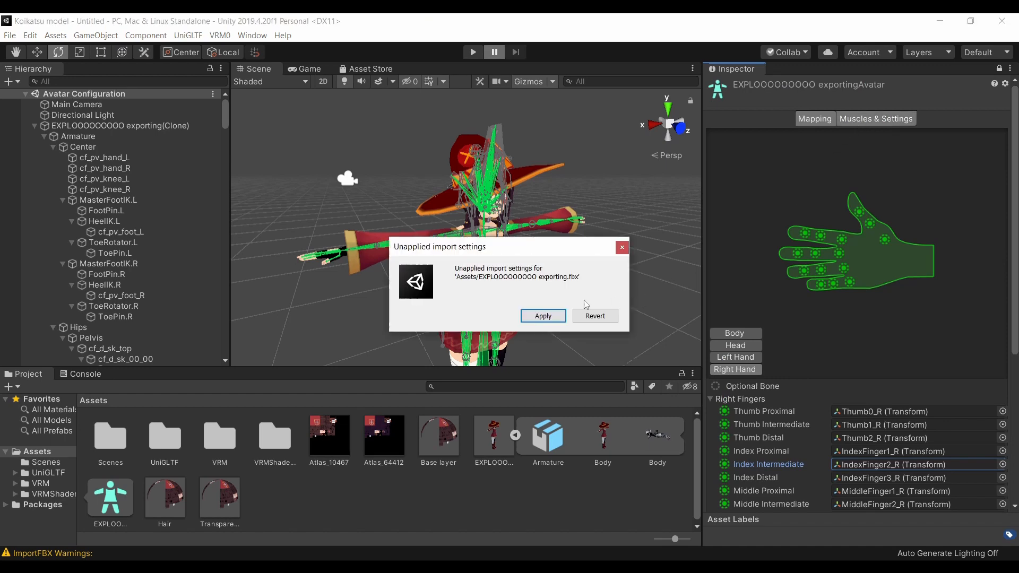
left_click(554, 317)
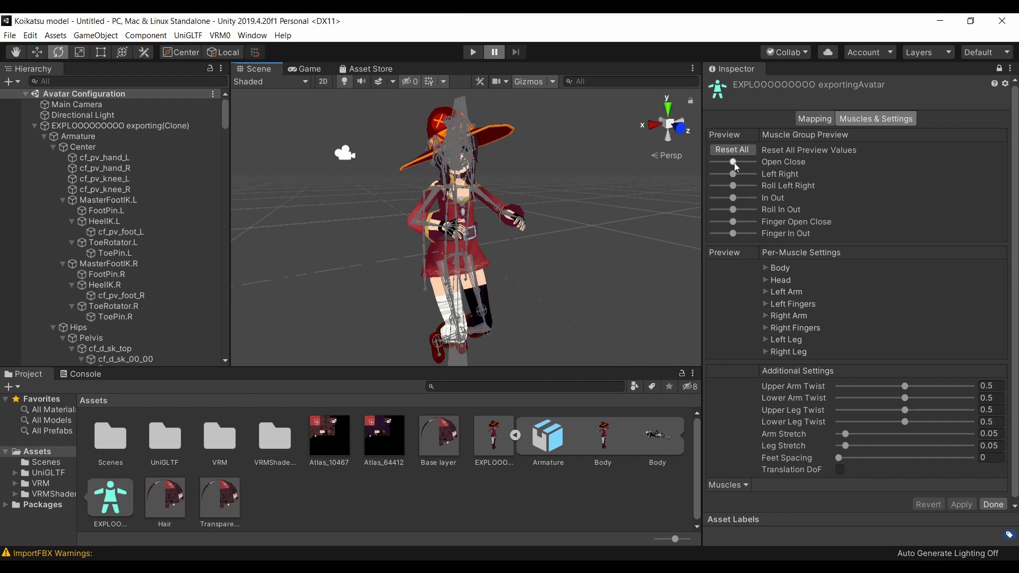
Step: Preview the avatar's muscle group movements, including Open Close, Left Right and Roll Left Right, to check how the rig deforms
mouse_move(732, 162)
left_mouse_down()
mouse_move(744, 165)
mouse_move(725, 165)
left_mouse_up()
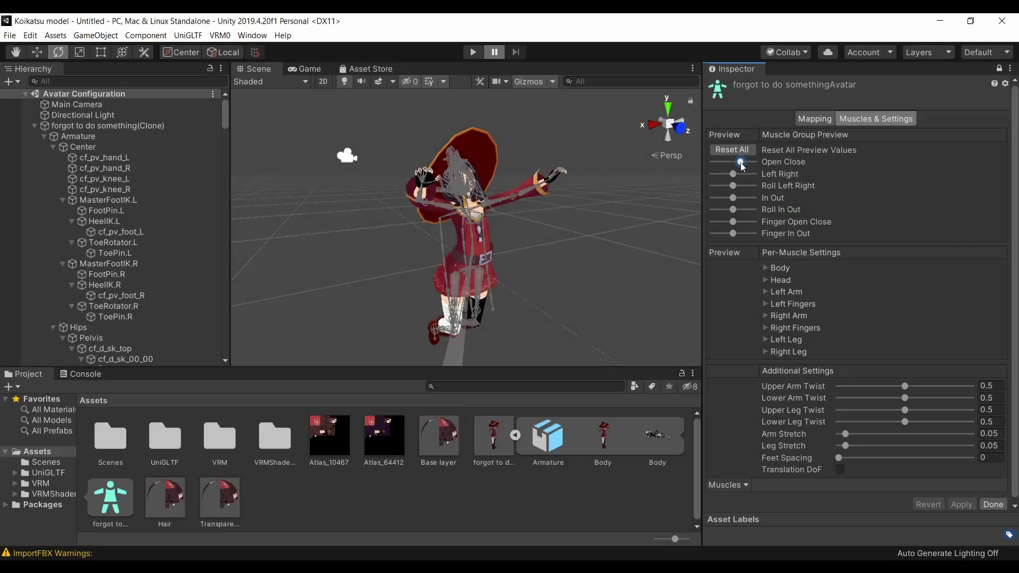
left_click_drag(742, 174, 730, 175)
mouse_move(734, 185)
left_mouse_down()
mouse_move(746, 186)
mouse_move(724, 187)
mouse_move(750, 200)
mouse_move(723, 199)
left_mouse_up()
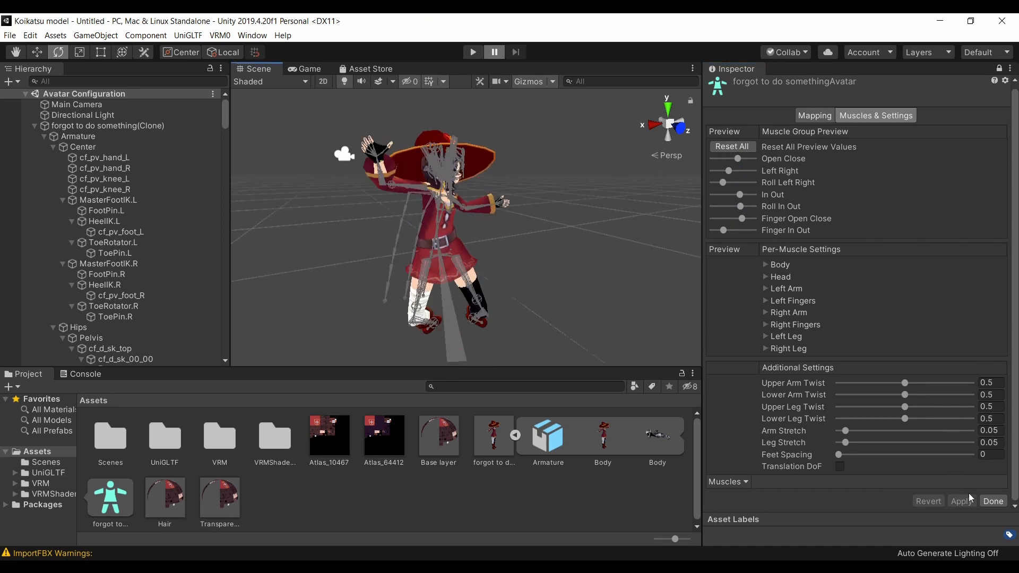
Step: Finish the avatar configuration and place the "forgot to do something" model in the scene
left_click(992, 501)
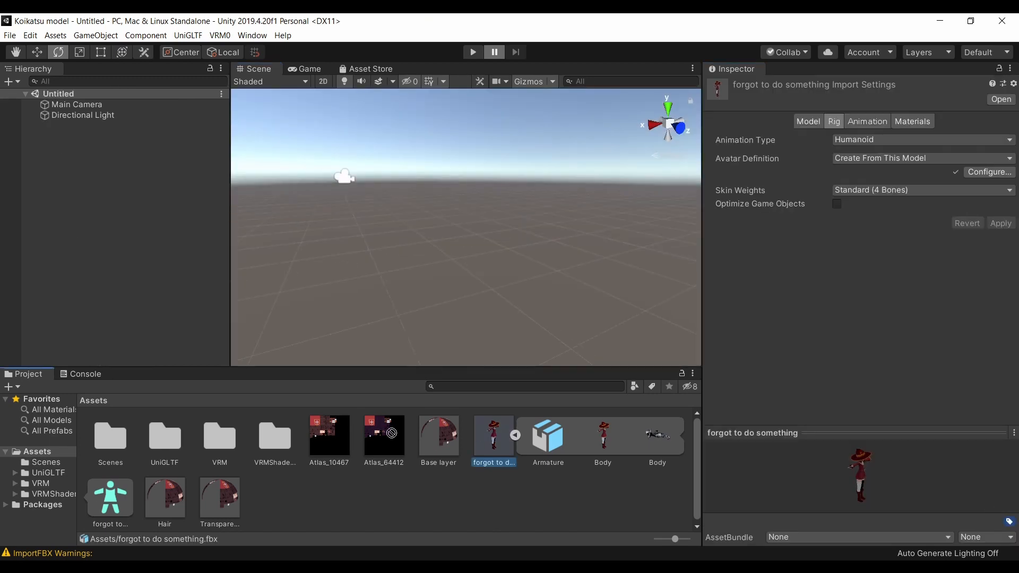
left_click_drag(493, 438, 161, 217)
scroll(433, 239, "up", 6)
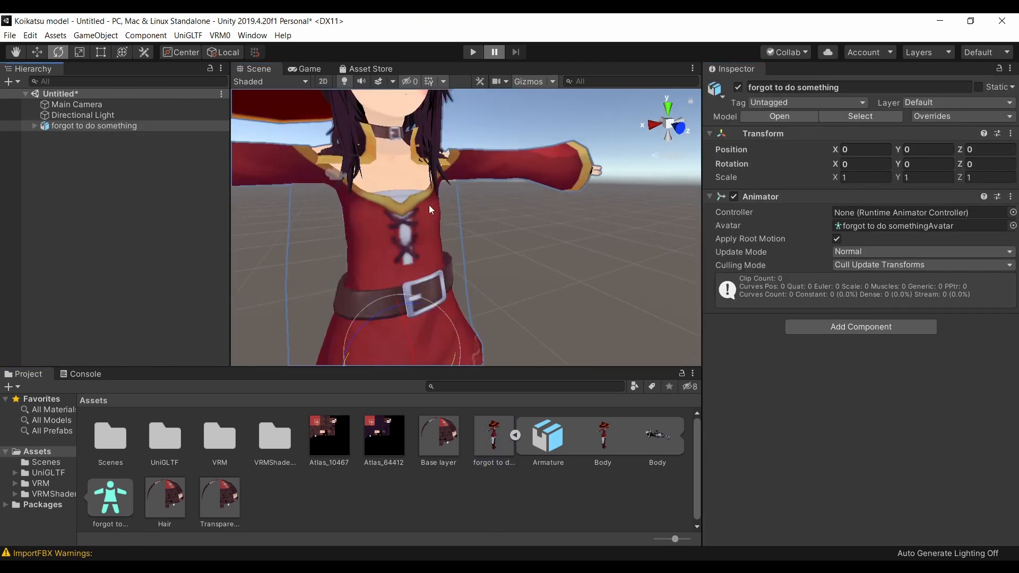
Step: Give the Base layer material a ScreenCoordinates outline with a width of 1
left_click(432, 446)
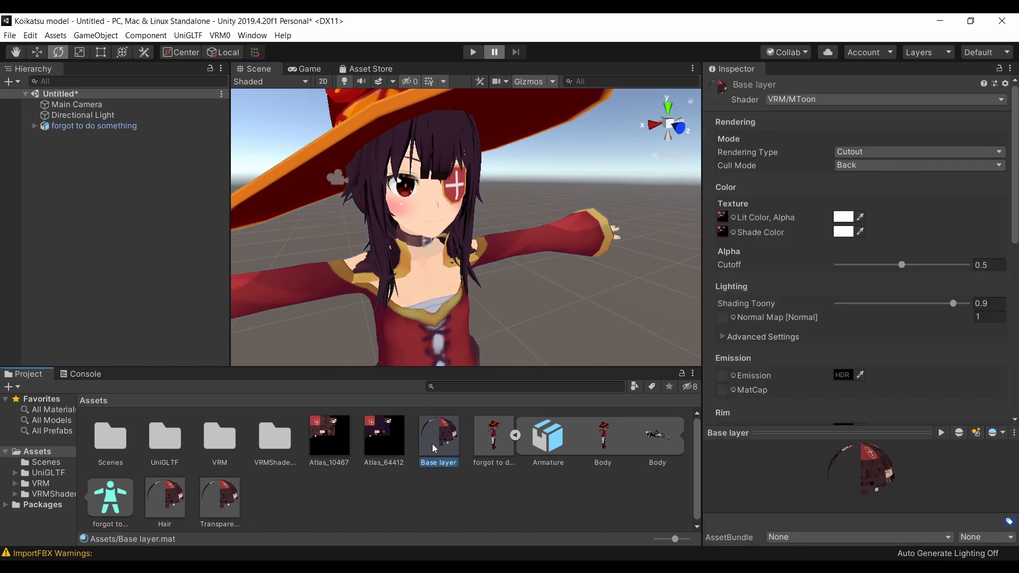
scroll(807, 189, "down", 5)
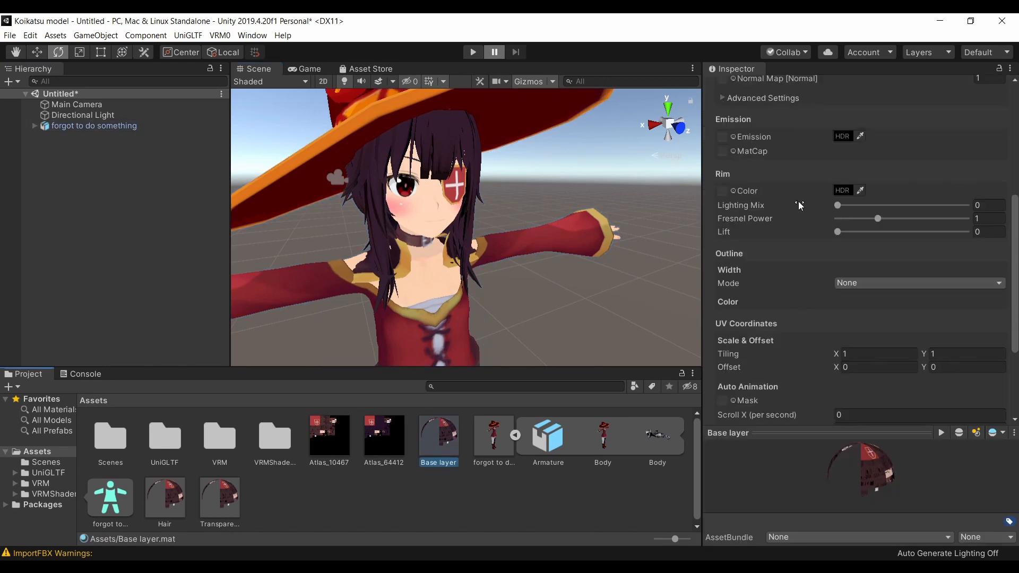
scroll(801, 207, "down", 5)
left_click(857, 284)
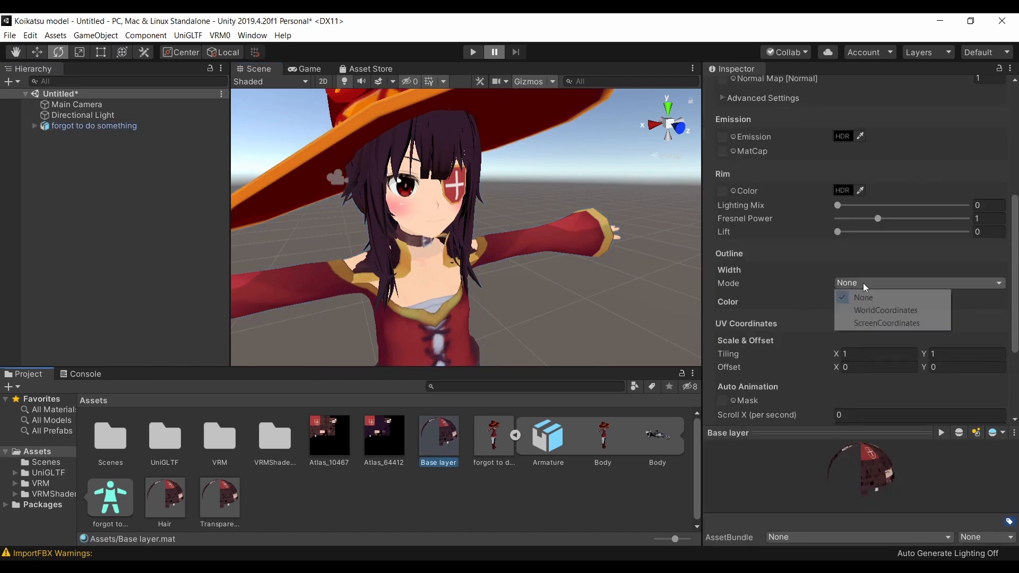
left_click(869, 323)
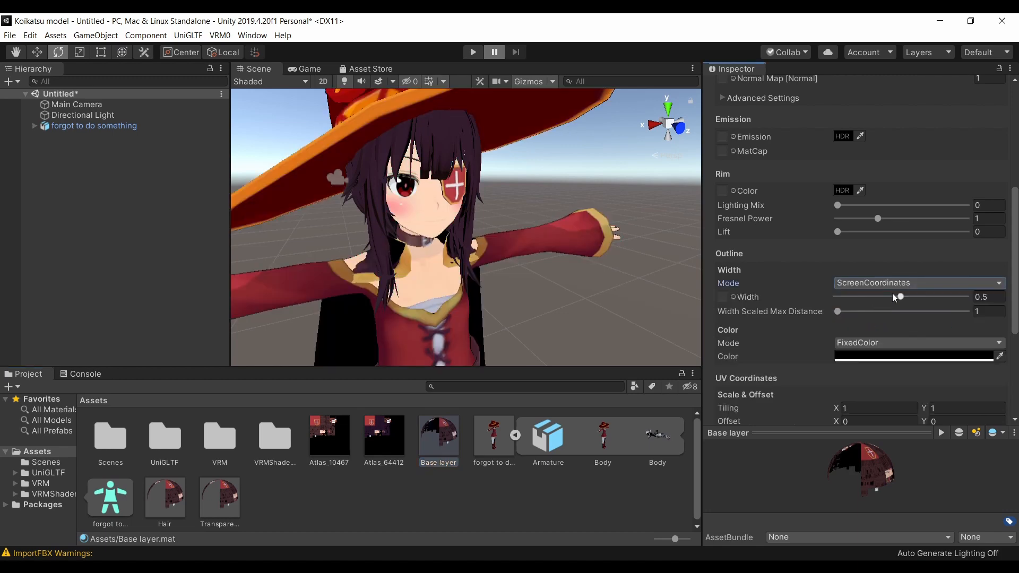
left_click_drag(901, 301, 1011, 295)
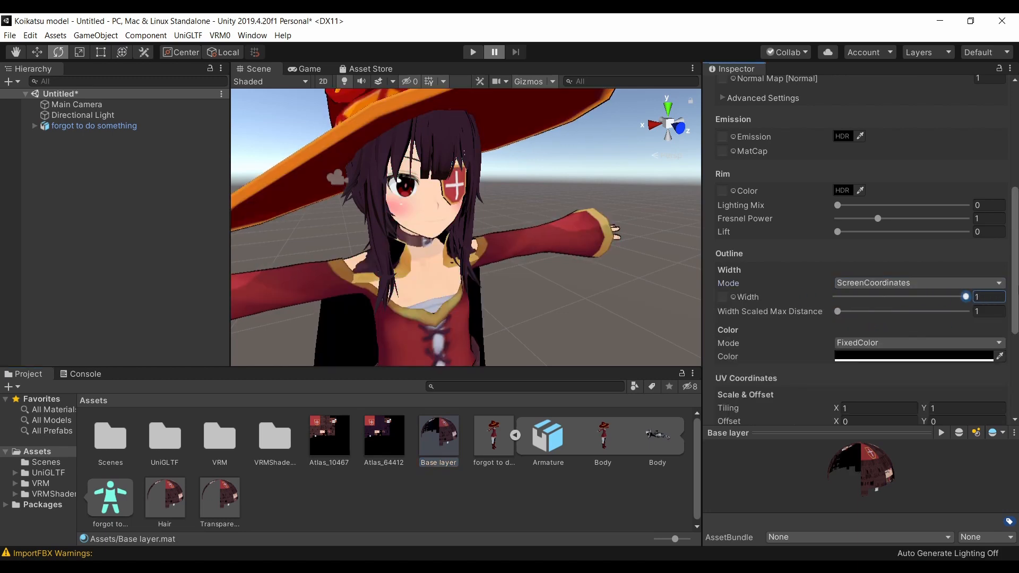
Step: Give the Hair material a pale rim colour with Lighting Mix about 0.185, Fresnel Power about 4.1 and Lift about 0.258
left_click(179, 499)
left_click(837, 205)
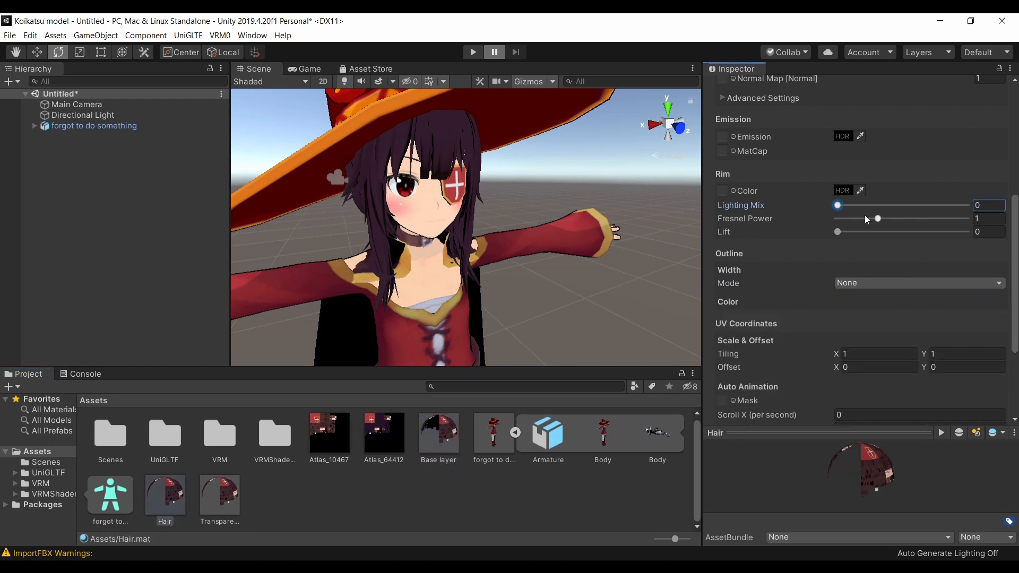
left_click(878, 219)
left_click_drag(839, 234, 889, 232)
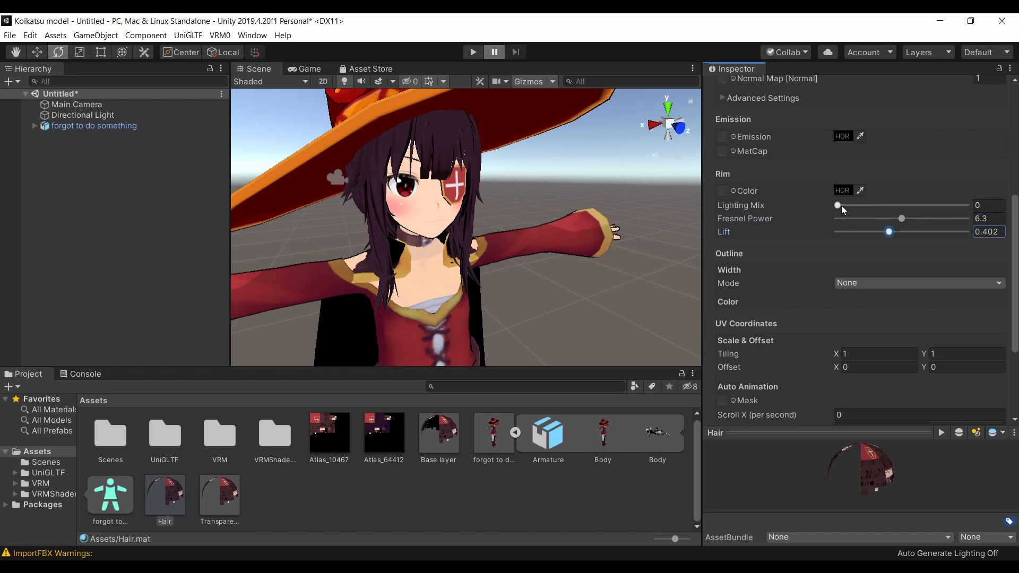
left_click_drag(841, 205, 855, 206)
left_click(721, 191)
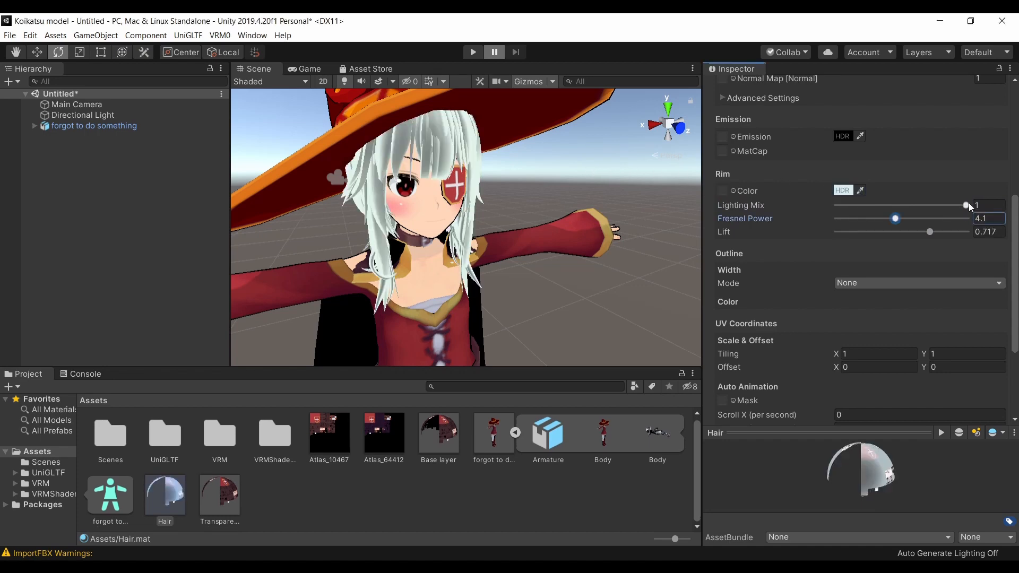
left_click_drag(969, 205, 863, 204)
left_click_drag(929, 231, 871, 233)
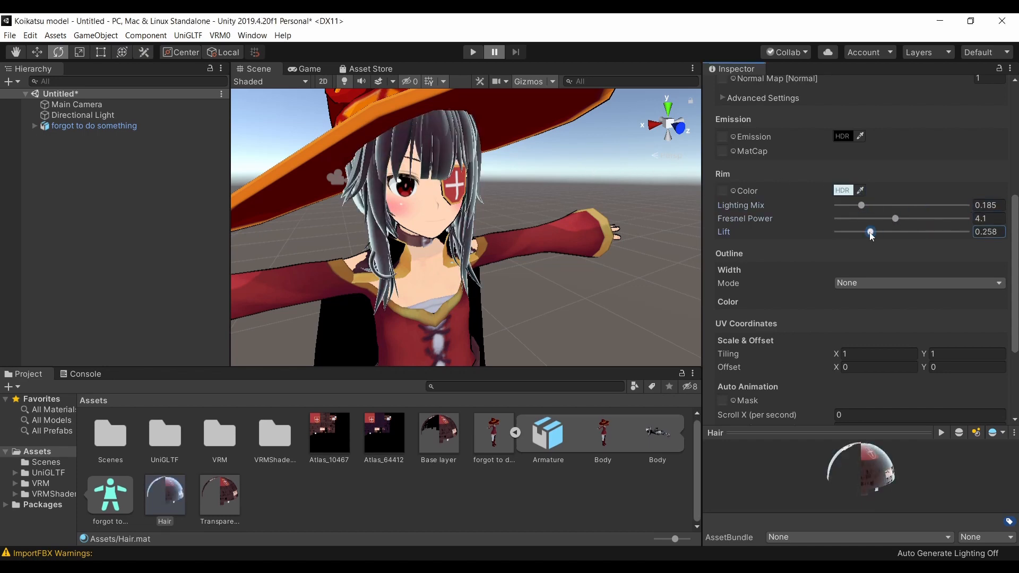